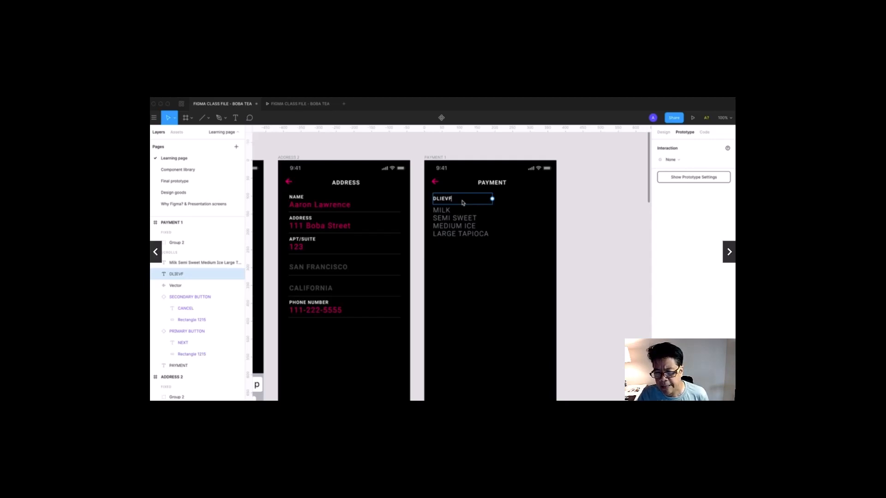
# - Erase the misspelled heading above the drink order and retype it as DELIVER TO:
pyautogui.press('BackSpace')
pyautogui.press('BackSpace')
pyautogui.press('BackSpace')
pyautogui.press('BackSpace')
pyautogui.press('BackSpace')
pyautogui.write('ELI')
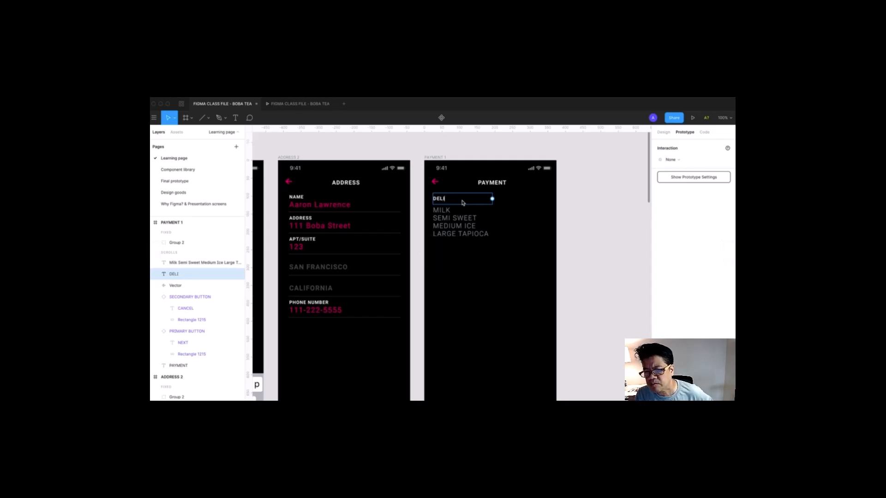
pyautogui.write('VER')
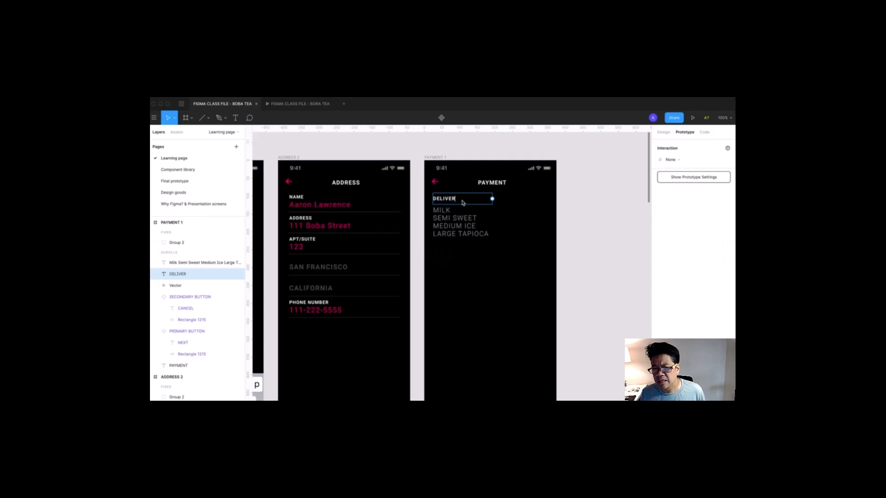
pyautogui.write('YTO')
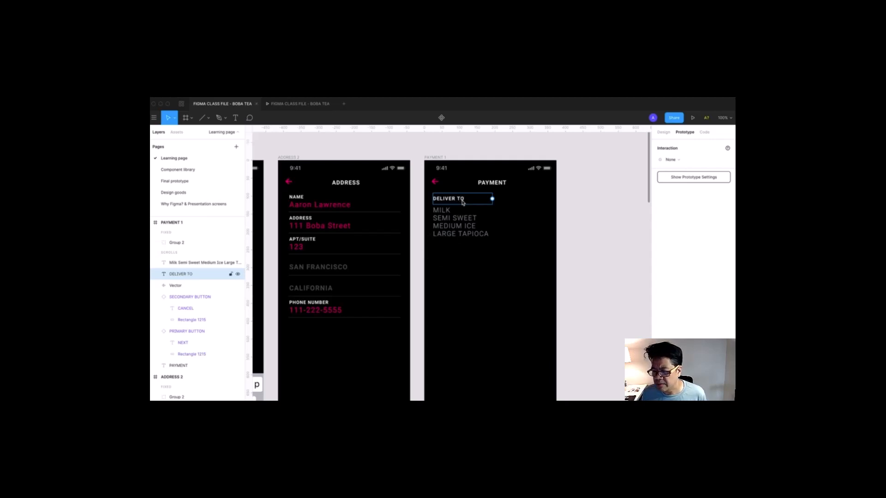
pyautogui.write(':')
# - Widen the drink details text box to 287 and replace MILK with the customer's name
pyautogui.doubleClick(443, 210)
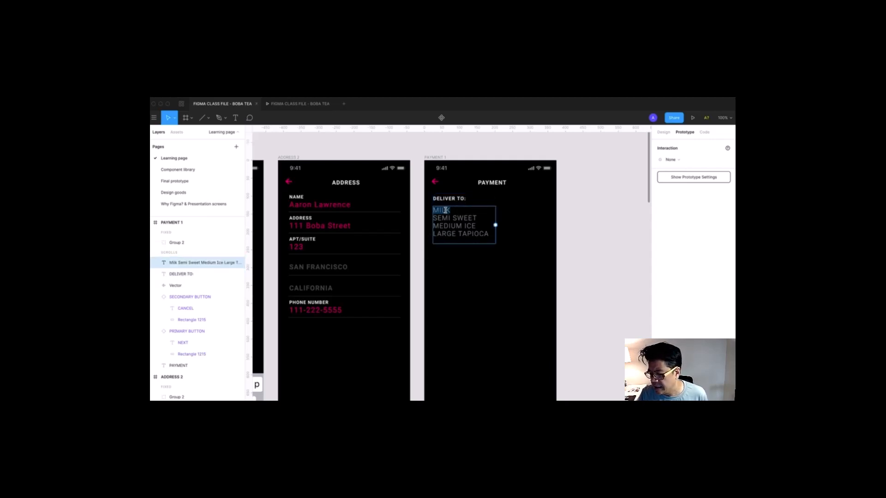
pyautogui.press('Escape')
pyautogui.moveTo(495, 225); pyautogui.dragTo(534, 225)
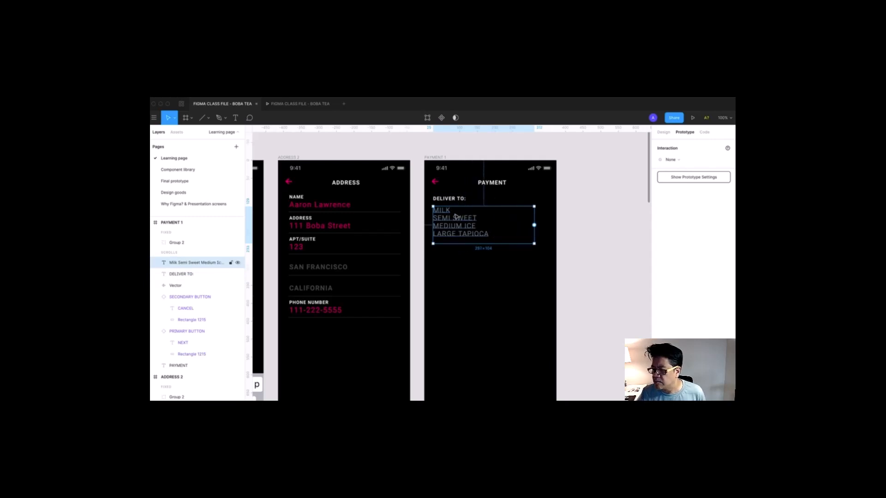
pyautogui.doubleClick(448, 211)
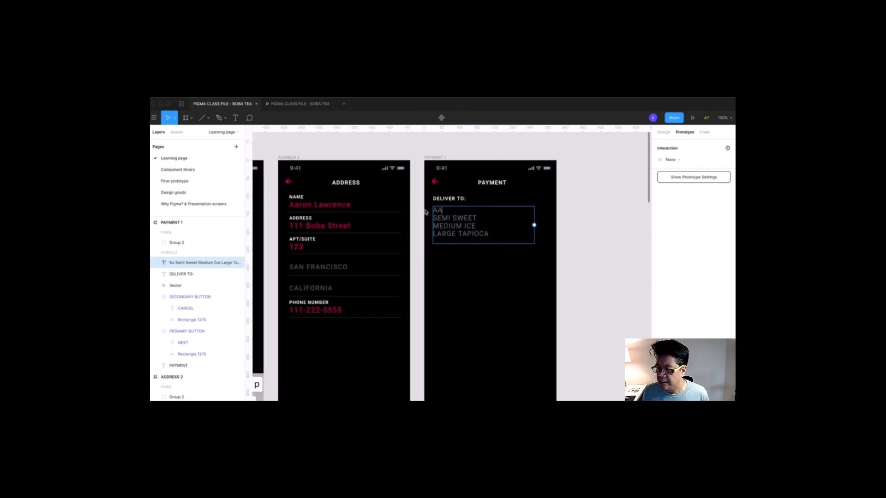
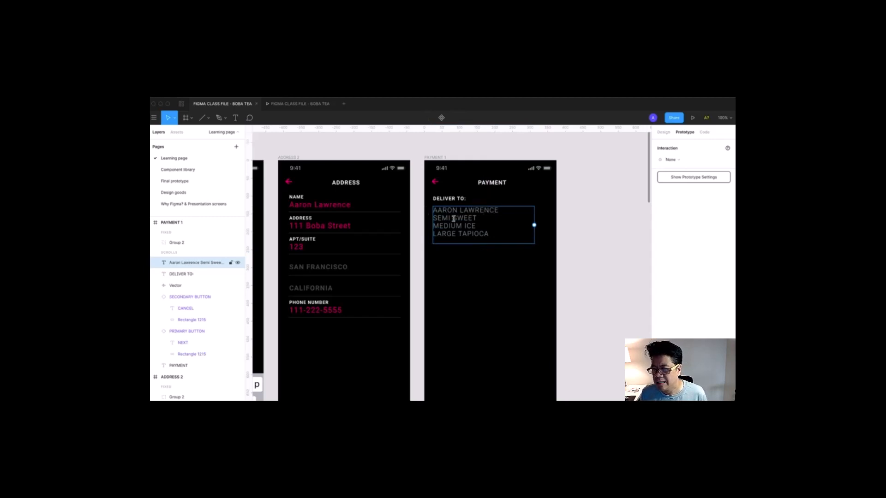
# - Replace the SEMI SWEET and MEDIUM ICE lines with the street address and apartment number
pyautogui.tripleClick(454, 221)
pyautogui.write('111')
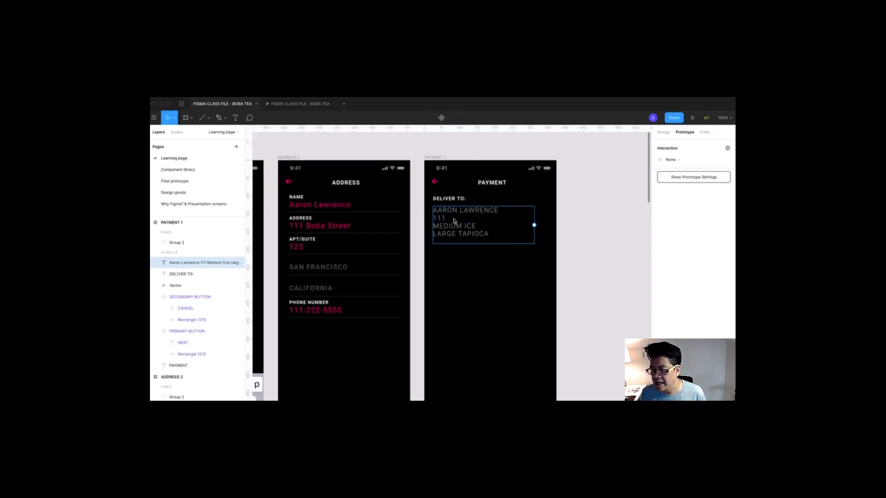
pyautogui.write('Boba St')
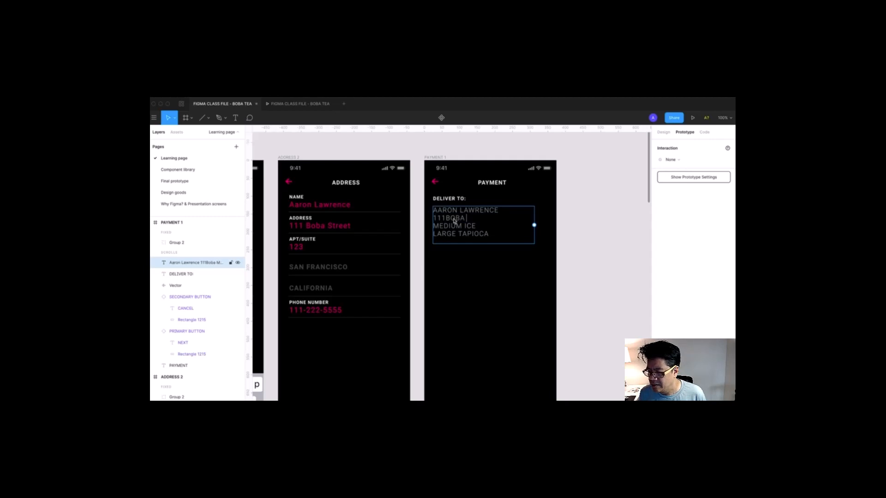
pyautogui.write('reet')
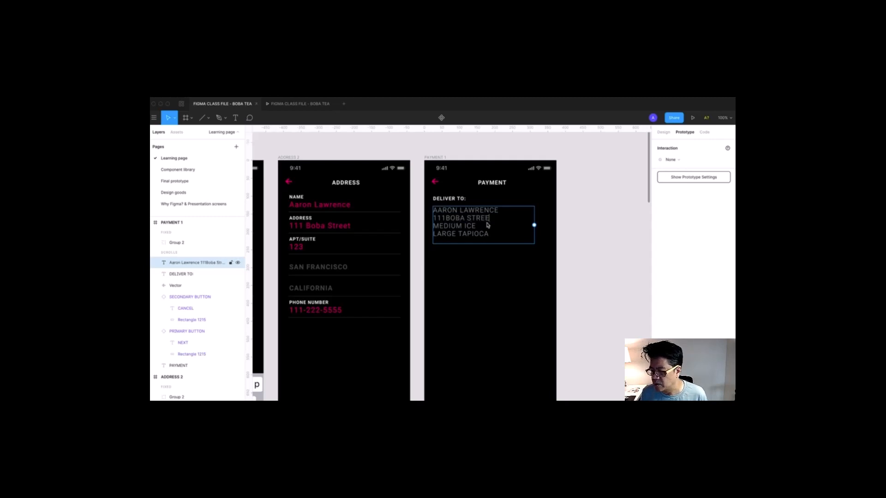
pyautogui.moveTo(485, 231); pyautogui.dragTo(435, 229)
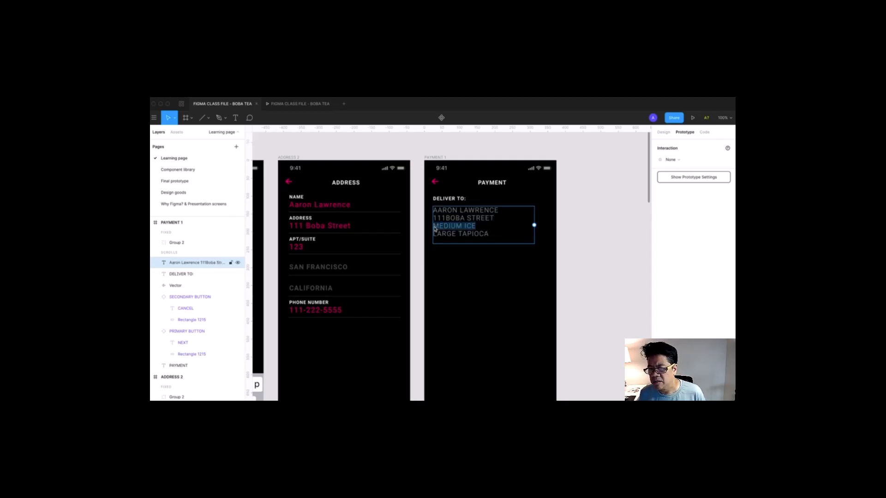
pyautogui.write('#111')
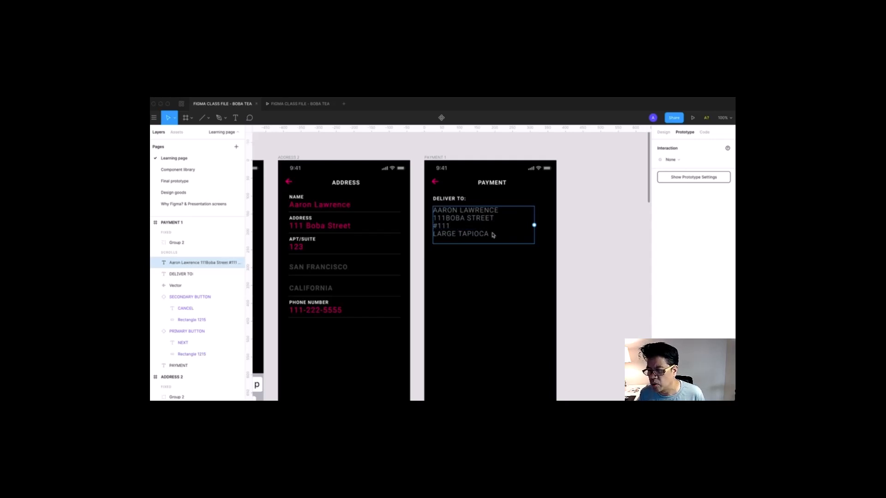
pyautogui.click(446, 219)
pyautogui.moveTo(449, 226); pyautogui.dragTo(442, 229)
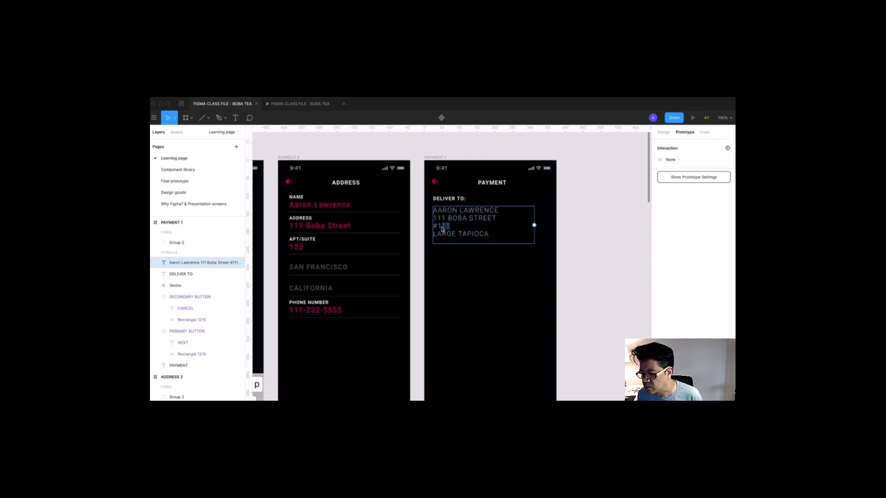
pyautogui.write('23')
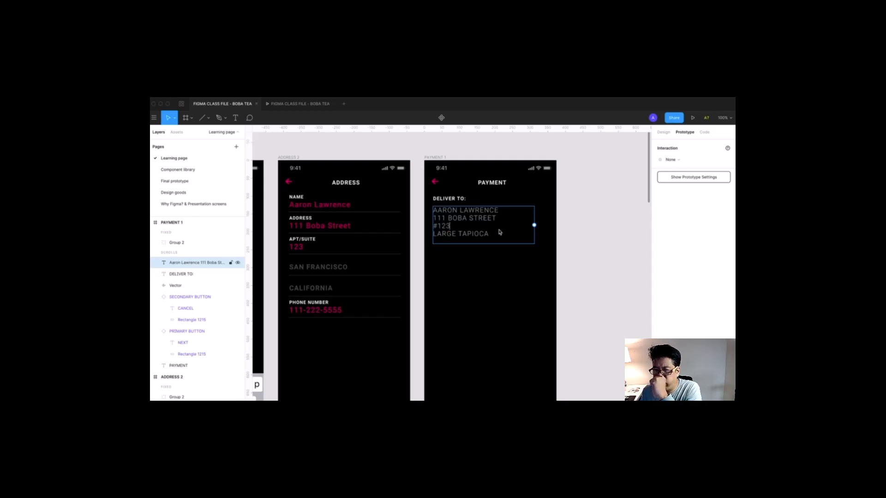
# - Replace the LARGE TAPIOCA line with the customer's phone number and finish editing
pyautogui.moveTo(496, 234); pyautogui.dragTo(421, 237)
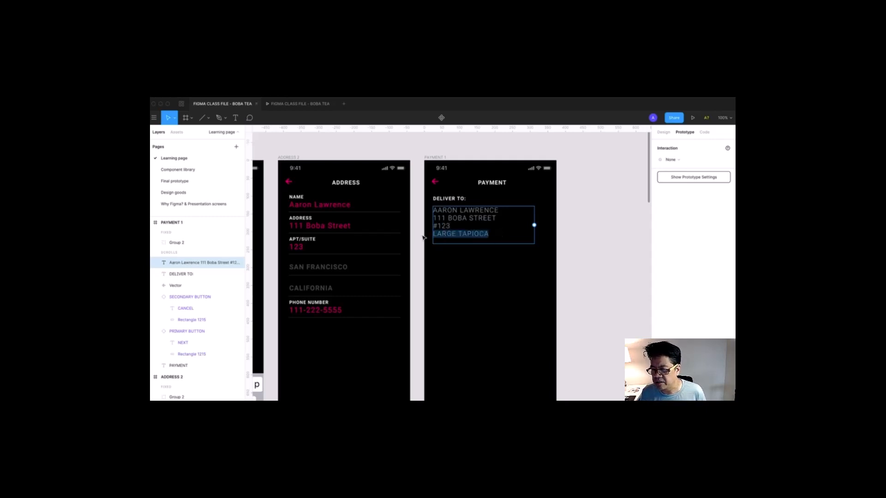
pyautogui.write('111')
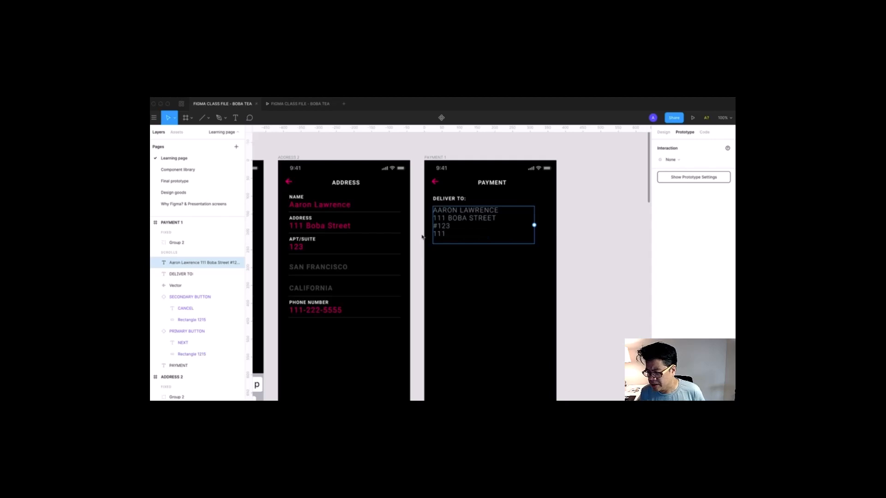
pyautogui.write('-222-')
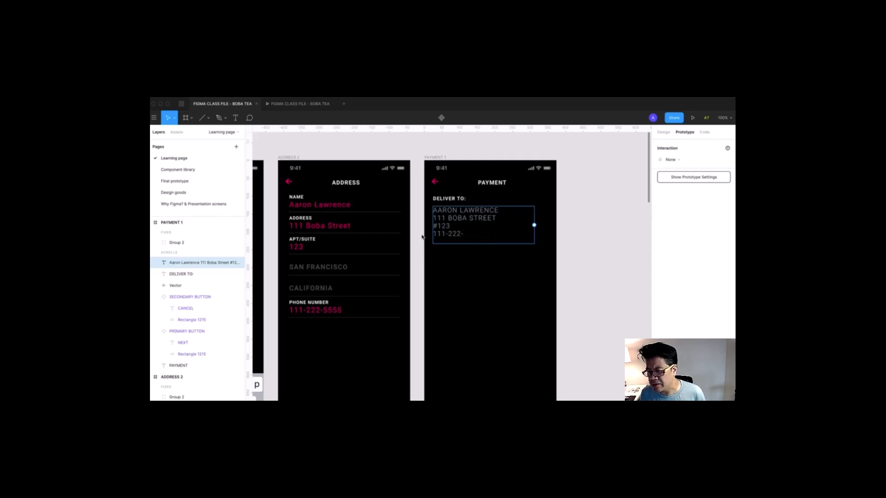
pyautogui.write('5555')
pyautogui.press('Escape')
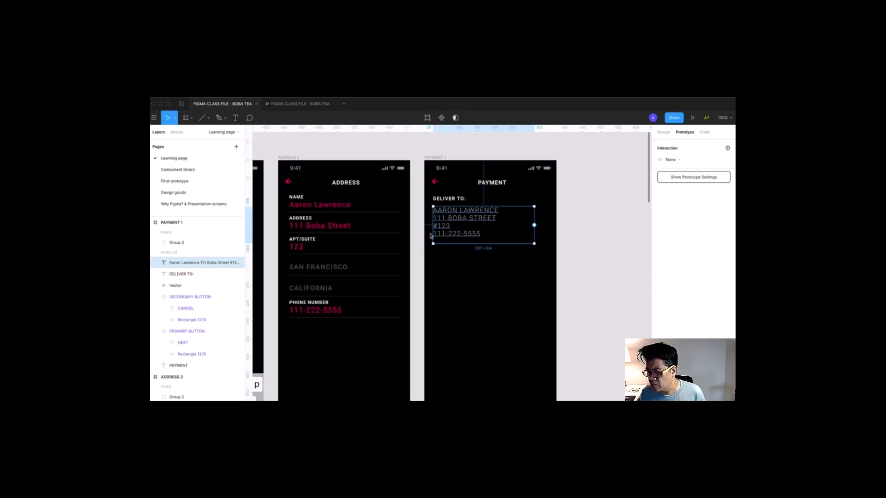
pyautogui.click(595, 254)
pyautogui.moveTo(592, 261); pyautogui.dragTo(658, 245)
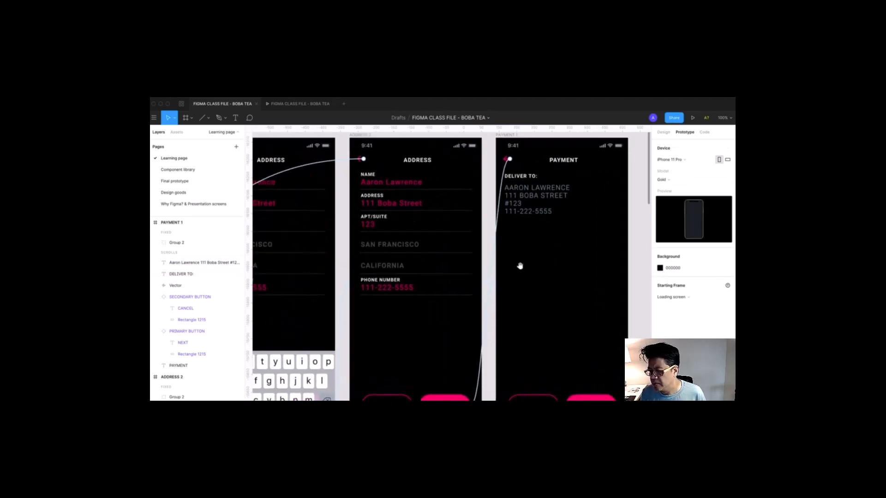
# - Bring the Payment screen into view and select the PAYMENT 1 frame in the Design panel
pyautogui.moveTo(470, 255)
pyautogui.mouseDown()
pyautogui.moveTo(571, 249)
pyautogui.moveTo(468, 255)
pyautogui.mouseUp()
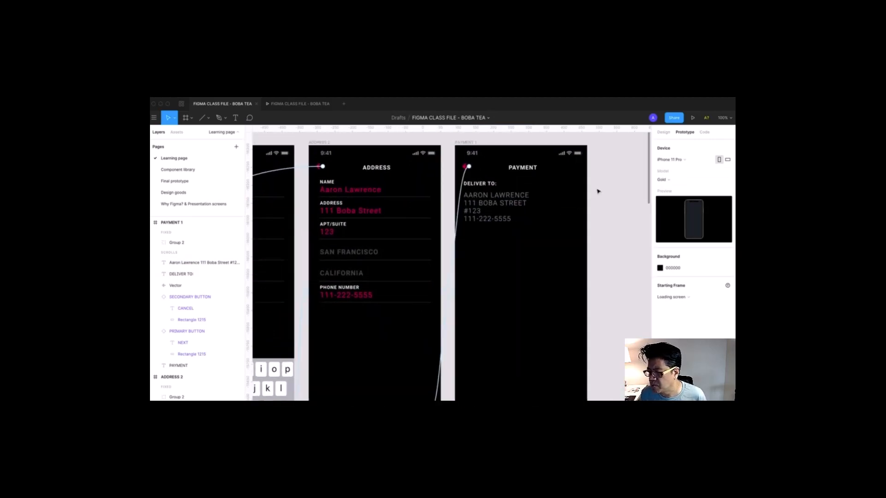
pyautogui.moveTo(582, 193); pyautogui.dragTo(291, 160)
pyautogui.moveTo(557, 146); pyautogui.dragTo(508, 141)
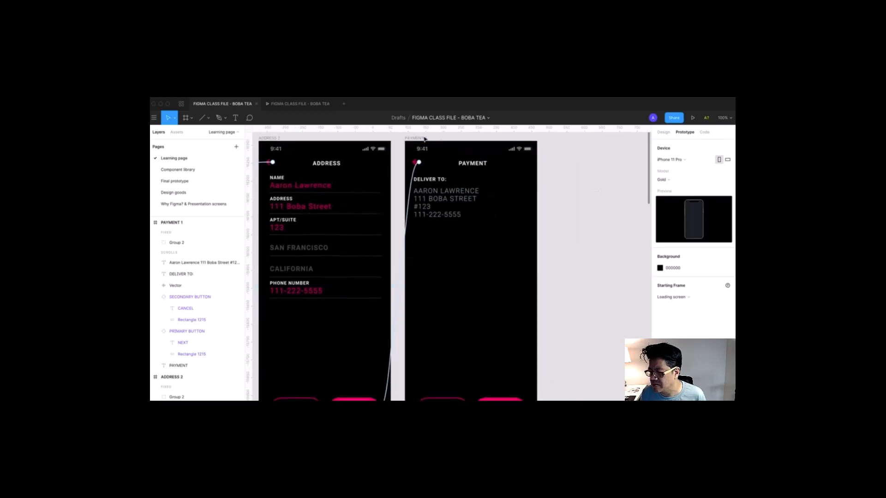
pyautogui.click(472, 144)
pyautogui.click(663, 132)
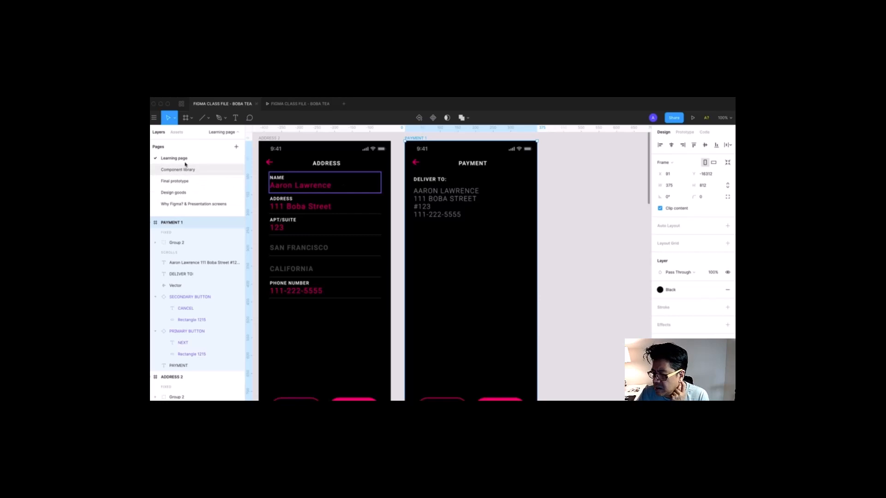
# - Show the Assets panel's local components while on the Learning page
pyautogui.click(177, 132)
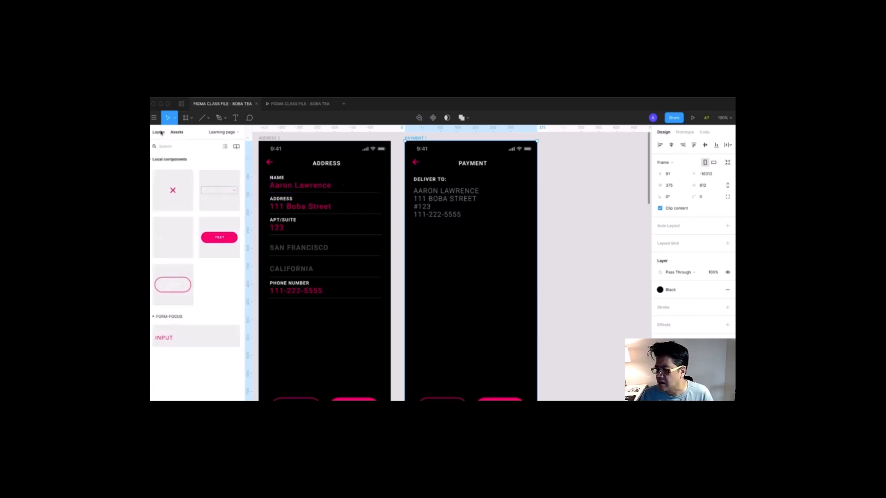
pyautogui.click(159, 132)
pyautogui.click(179, 182)
pyautogui.moveTo(179, 170); pyautogui.dragTo(193, 156)
pyautogui.click(177, 133)
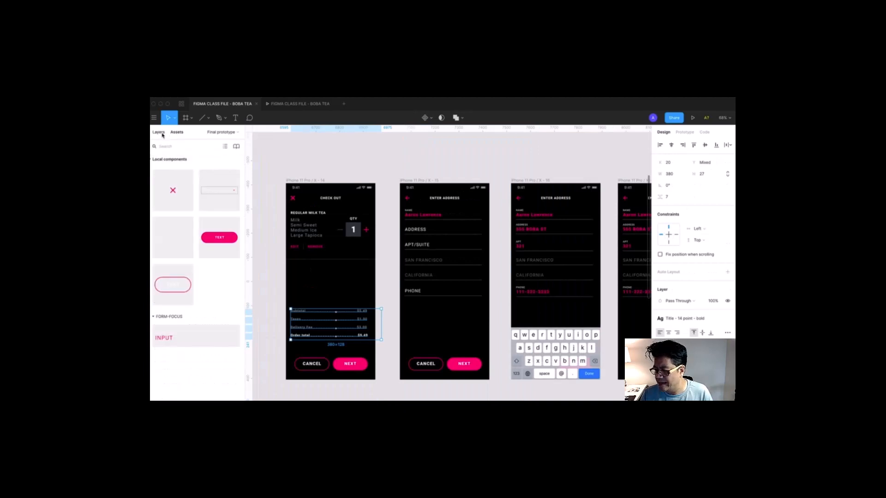
pyautogui.click(162, 133)
pyautogui.click(174, 159)
pyautogui.click(178, 134)
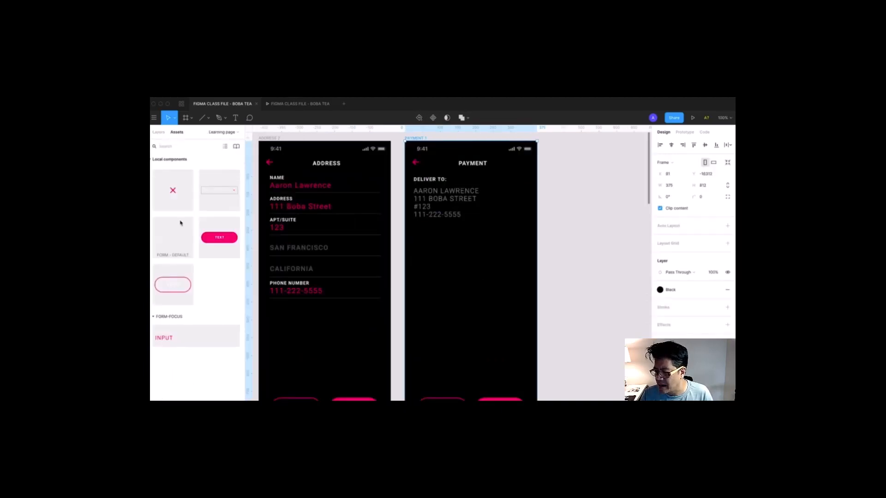
# - Place a form field from Assets below the delivery address and label it NAME ON CARD
pyautogui.moveTo(167, 247); pyautogui.dragTo(424, 243)
pyautogui.doubleClick(424, 243)
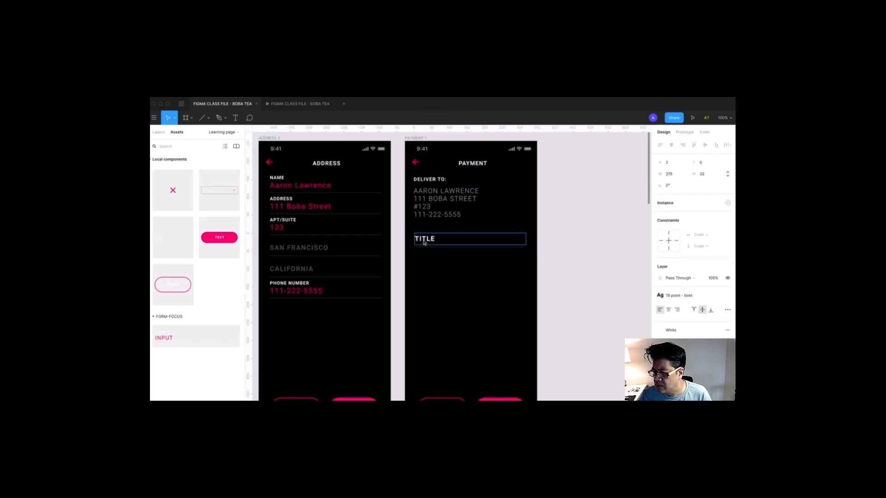
pyautogui.doubleClick(424, 243)
pyautogui.write('B')
pyautogui.write('AME ON CARD')
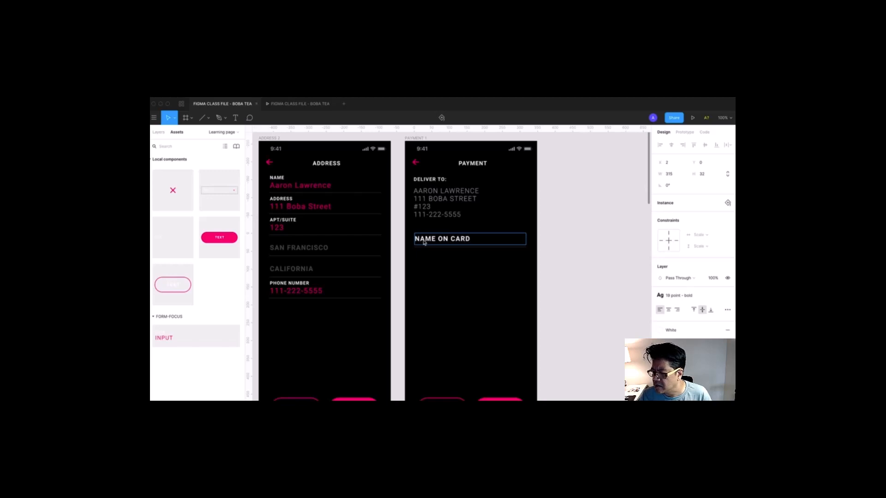
pyautogui.press('Escape')
pyautogui.click(548, 236)
pyautogui.moveTo(556, 240); pyautogui.dragTo(551, 219)
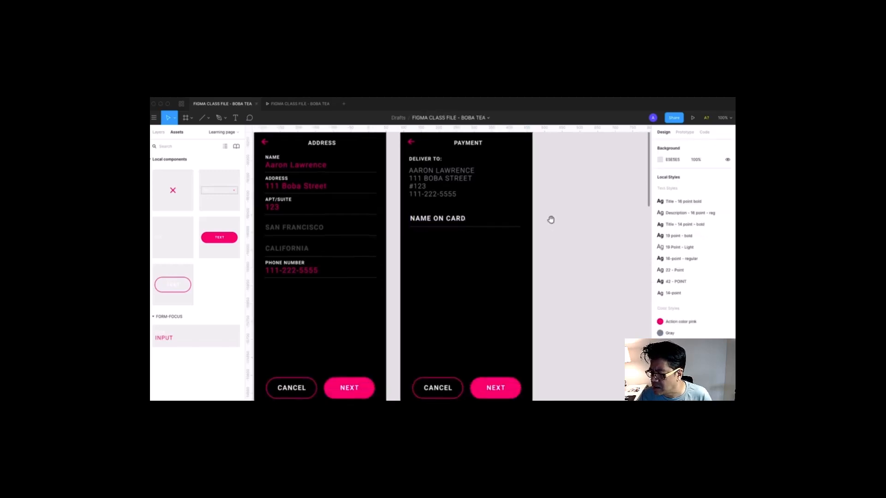
# - Duplicate the NAME ON CARD field just below itself and relabel the copy CARD NUMBER
pyautogui.click(444, 224)
pyautogui.moveTo(444, 223); pyautogui.dragTo(445, 243)
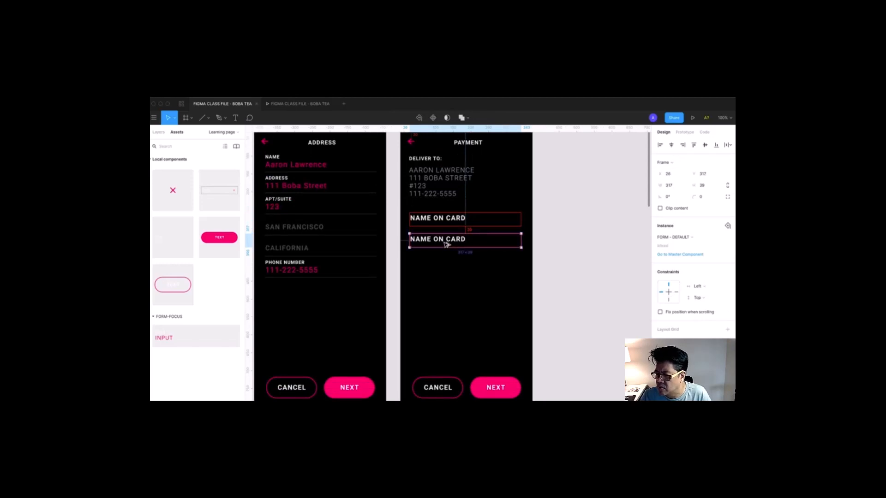
pyautogui.doubleClick(444, 242)
pyautogui.doubleClick(443, 241)
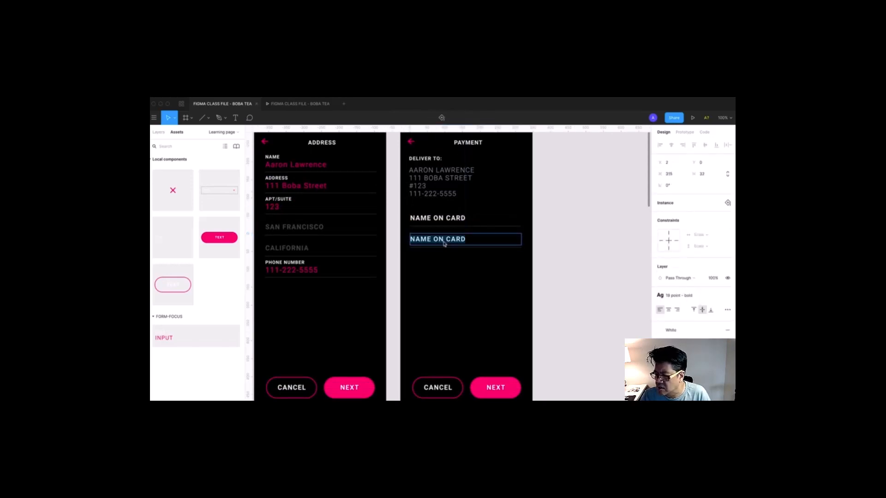
pyautogui.write('CARD NUMBER')
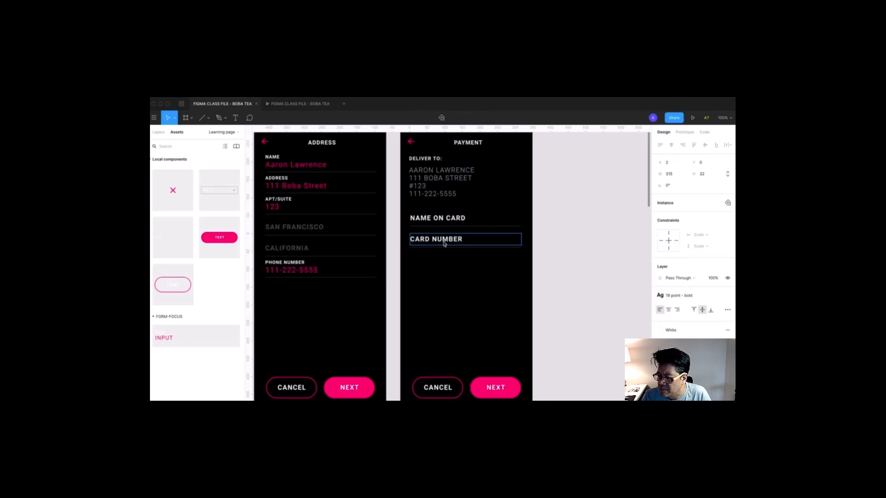
pyautogui.click(579, 259)
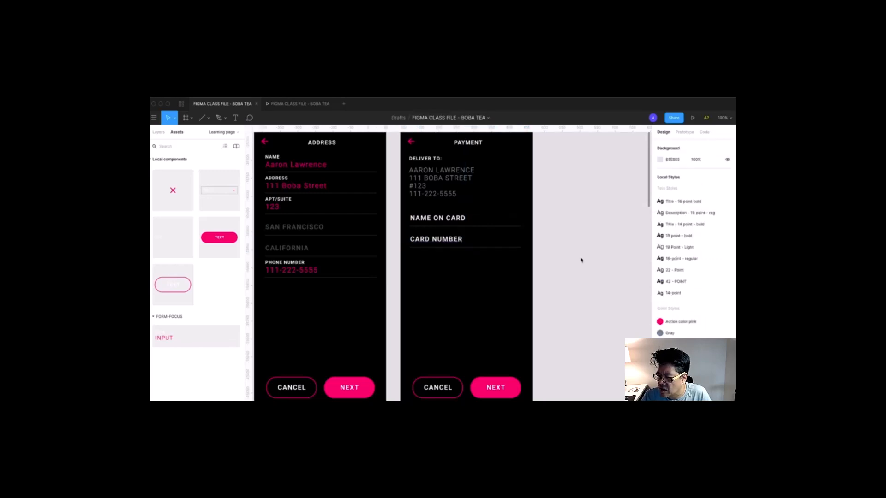
# - Duplicate the CARD NUMBER field below itself and relabel the copy EXPIRATION DATE
pyautogui.moveTo(451, 246); pyautogui.dragTo(452, 267)
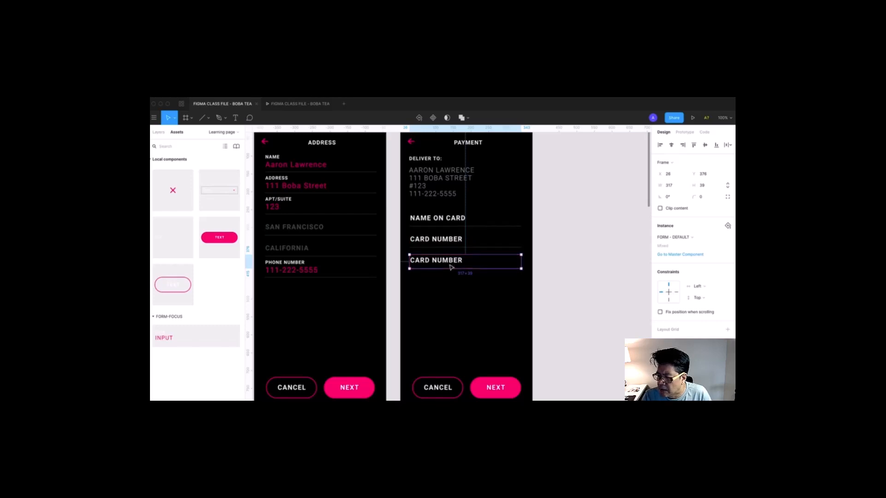
pyautogui.doubleClick(448, 261)
pyautogui.doubleClick(448, 260)
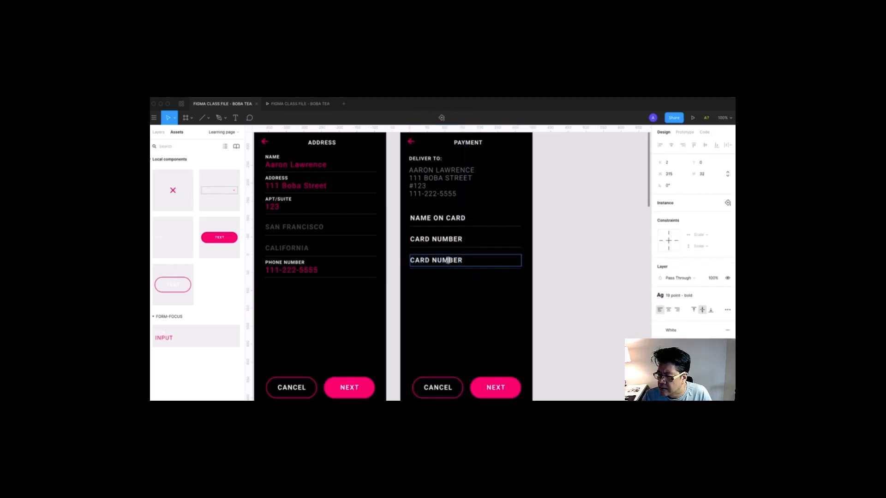
pyautogui.write('EX')
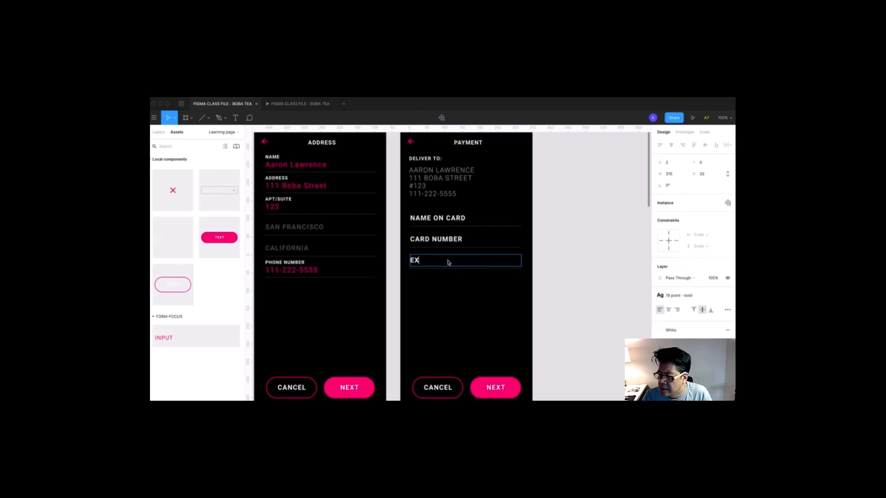
pyautogui.write('P DATE')
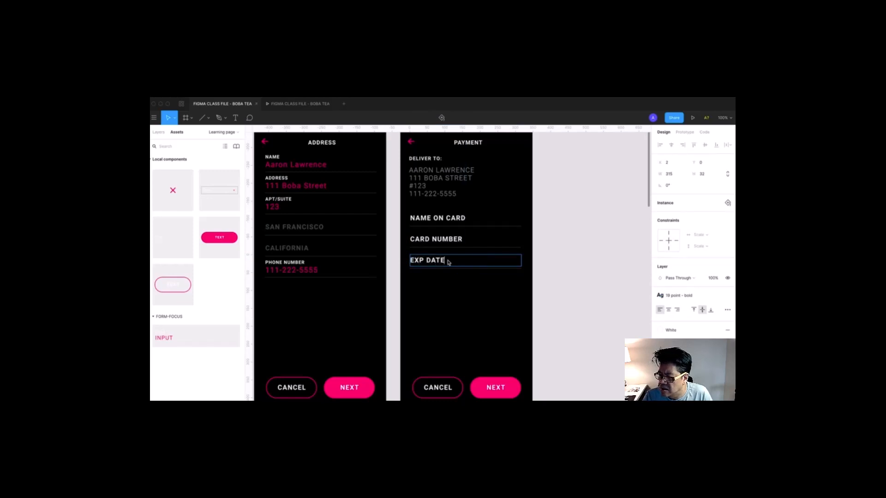
pyautogui.click(425, 261)
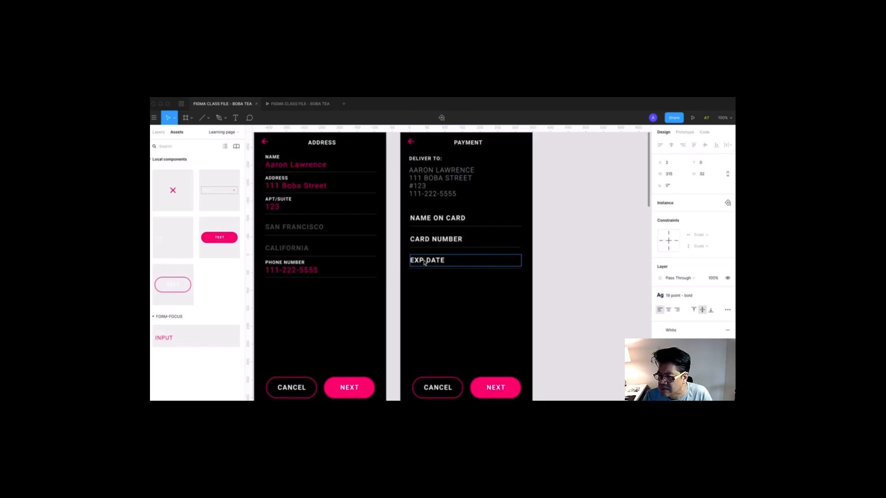
pyautogui.write('IRATION')
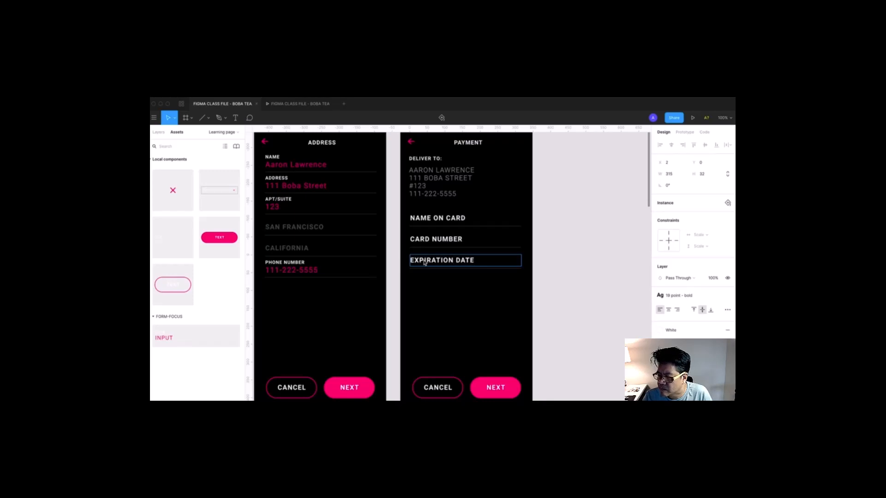
pyautogui.click(618, 276)
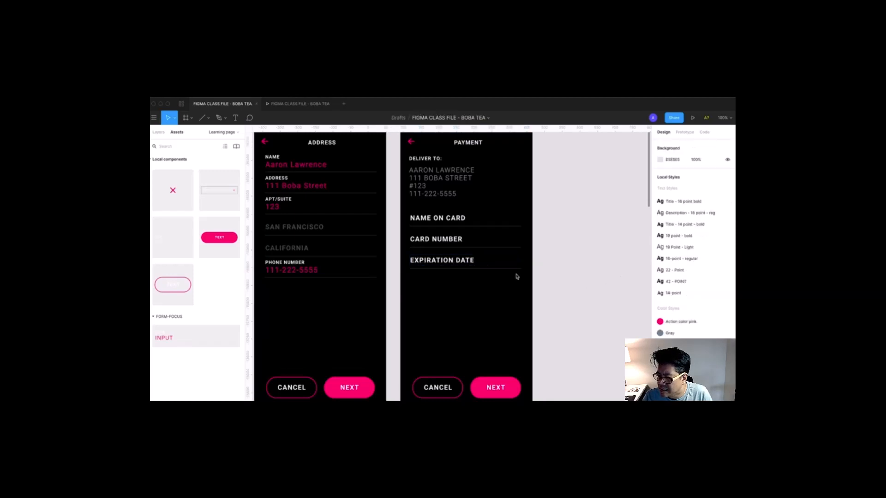
# - Zoom in to inspect the EXPIRATION DATE field and underline, then zoom to fit the card fields
pyautogui.press('z')
pyautogui.moveTo(379, 189); pyautogui.dragTo(546, 353)
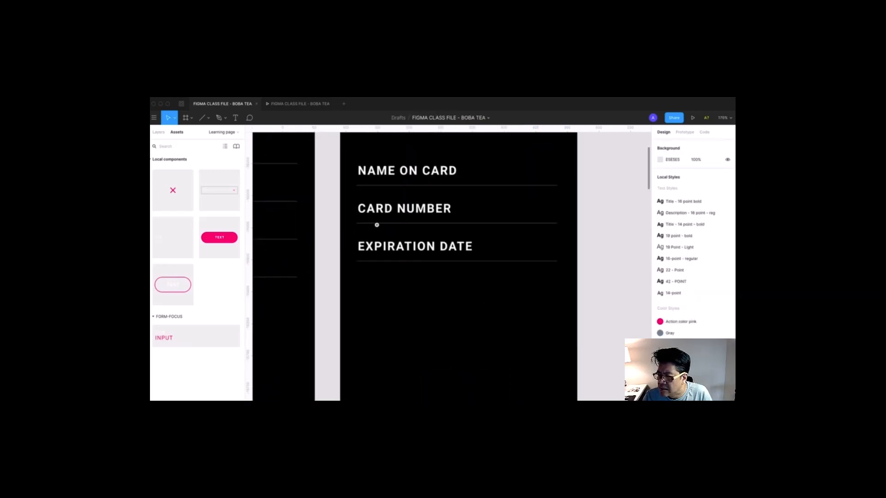
pyautogui.moveTo(317, 166); pyautogui.dragTo(593, 345)
pyautogui.click(514, 283)
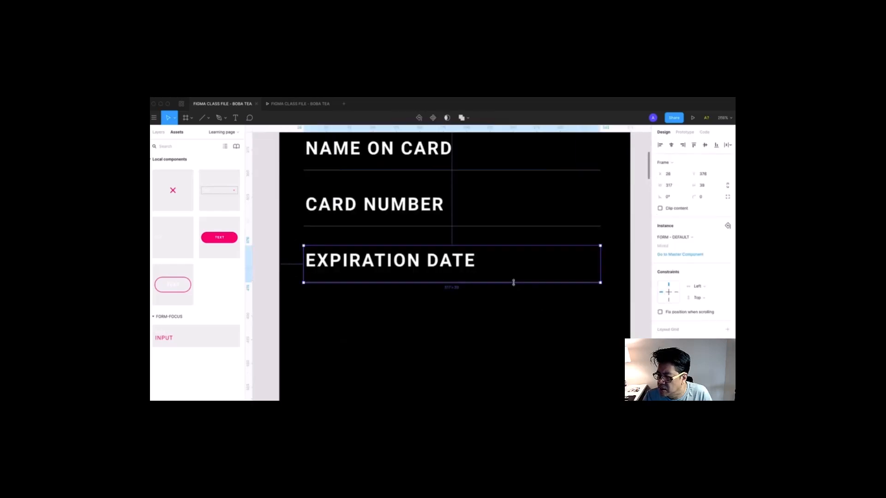
pyautogui.click(513, 282)
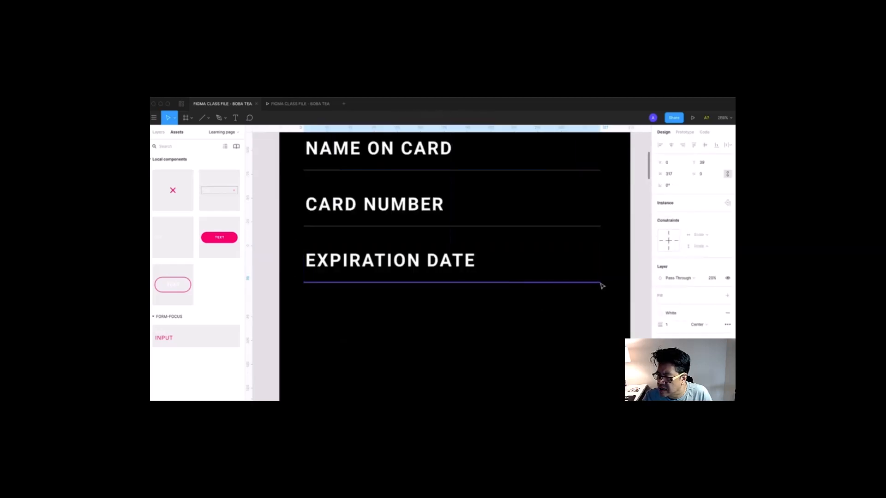
pyautogui.click(599, 310)
pyautogui.click(430, 263)
pyautogui.press('super+0')
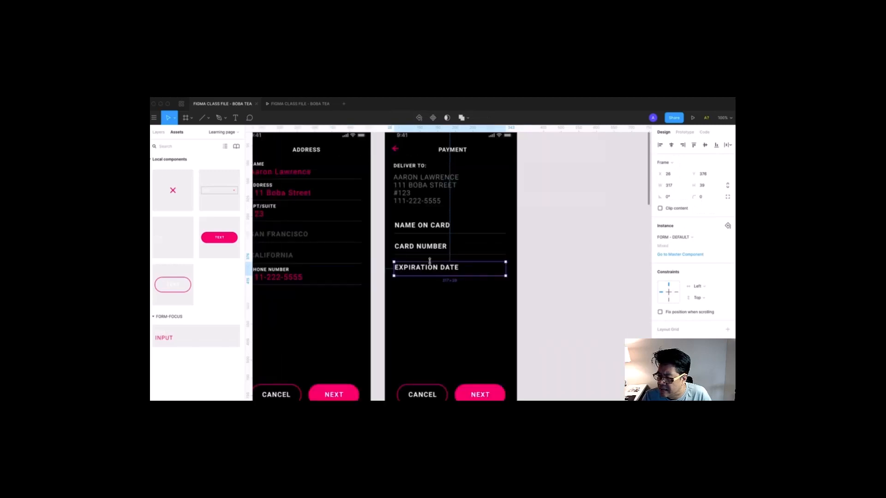
pyautogui.moveTo(360, 239); pyautogui.dragTo(558, 321)
pyautogui.hotkey('shift', '2')
pyautogui.click(591, 277)
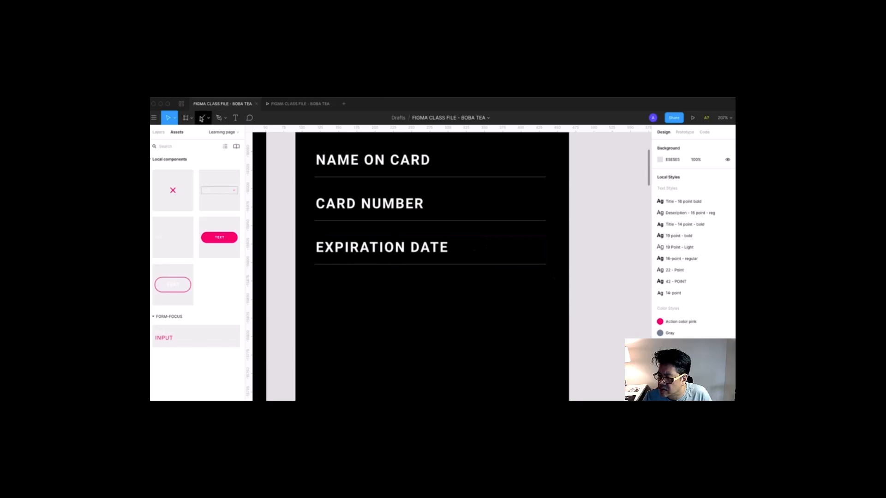
pyautogui.click(207, 119)
# - Draw a black eyedropper-filled rectangle right of the EXPIRATION DATE label and nudge its left edge
pyautogui.click(203, 134)
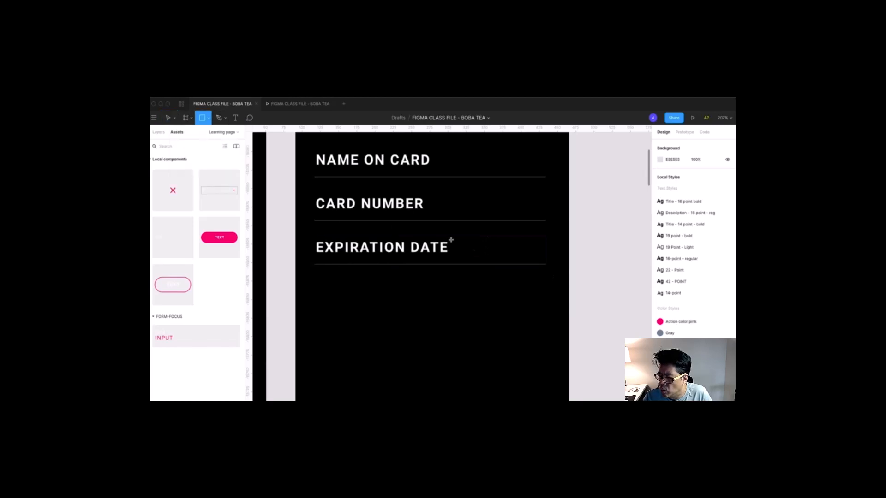
pyautogui.moveTo(456, 237)
pyautogui.mouseDown()
pyautogui.moveTo(549, 282)
pyautogui.moveTo(553, 275)
pyautogui.mouseUp()
pyautogui.click(659, 300)
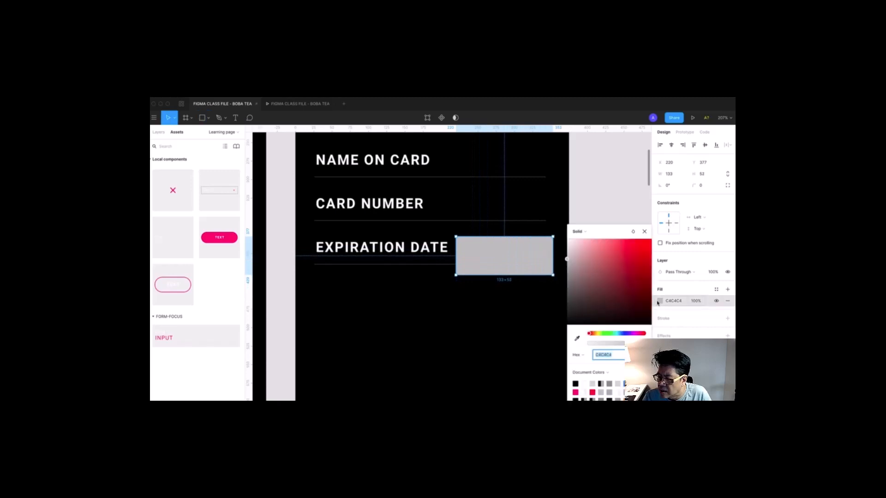
pyautogui.click(576, 338)
pyautogui.click(429, 275)
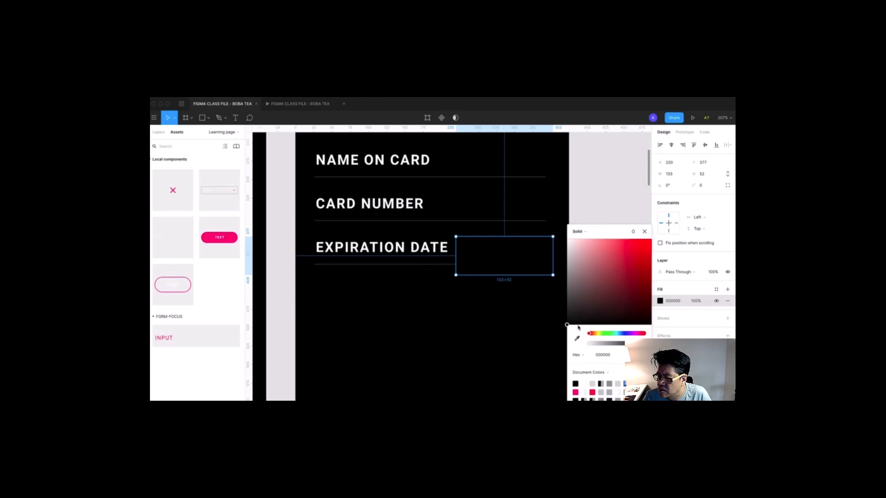
pyautogui.click(577, 339)
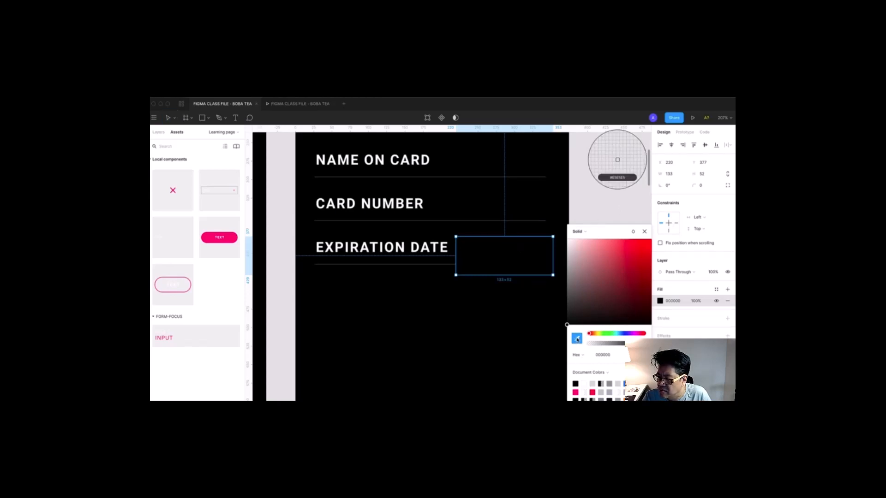
pyautogui.click(408, 281)
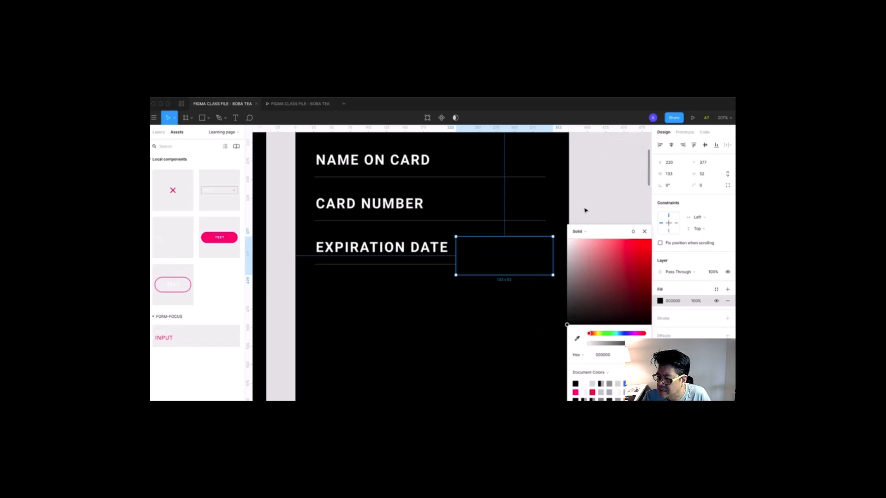
pyautogui.click(604, 197)
pyautogui.click(485, 253)
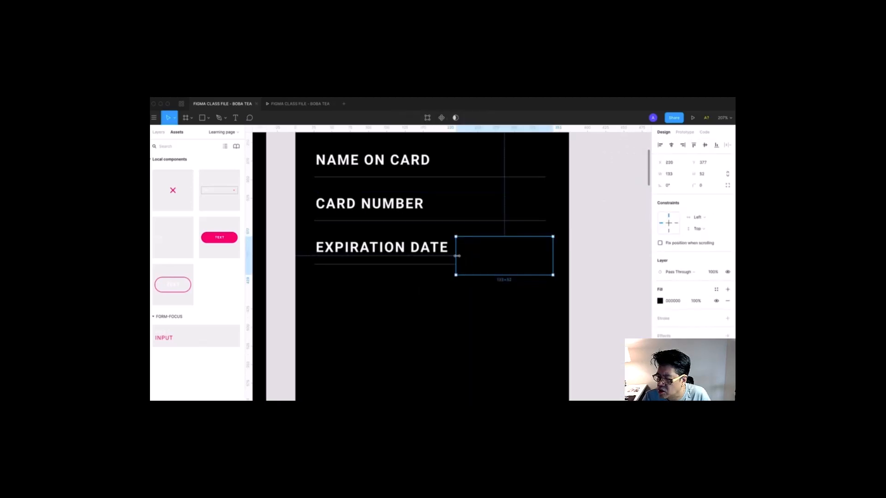
pyautogui.moveTo(456, 256); pyautogui.dragTo(458, 255)
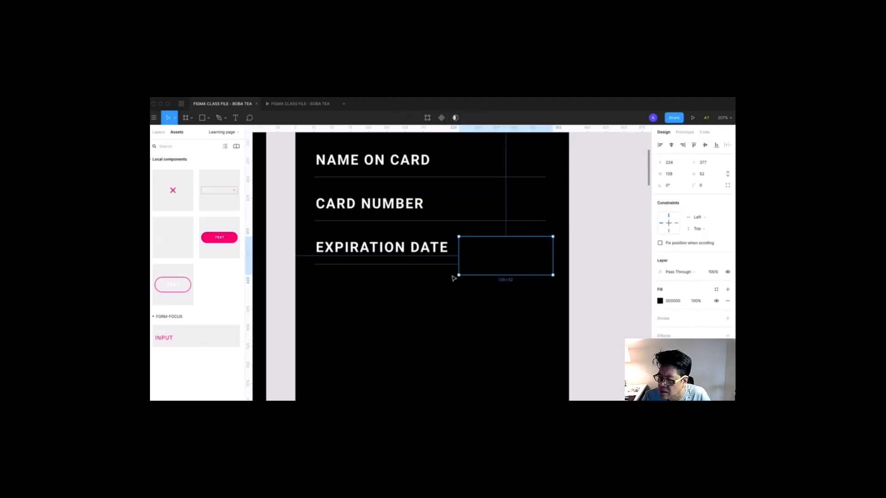
pyautogui.click(446, 264)
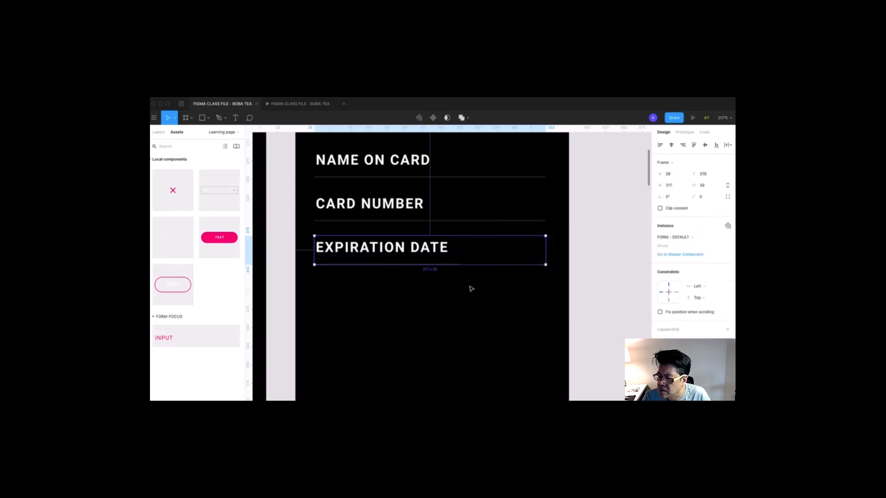
# - Try Action color pink and Gray on the CARD NUMBER label, then undo back to white
pyautogui.click(452, 273)
pyautogui.click(447, 263)
pyautogui.click(464, 220)
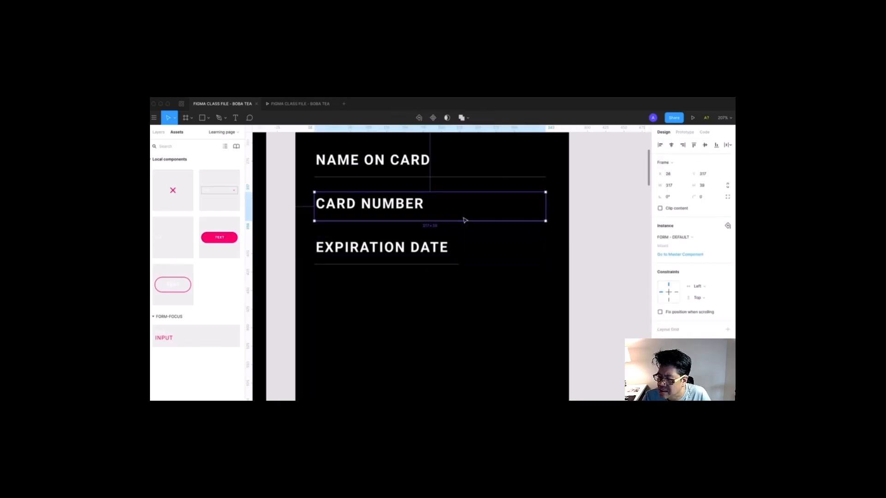
pyautogui.scroll(3, 421, 217)
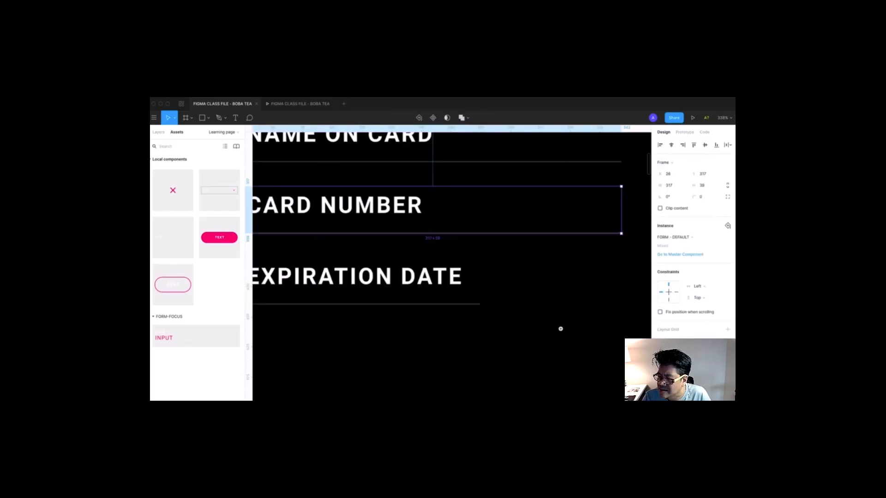
pyautogui.doubleClick(412, 210)
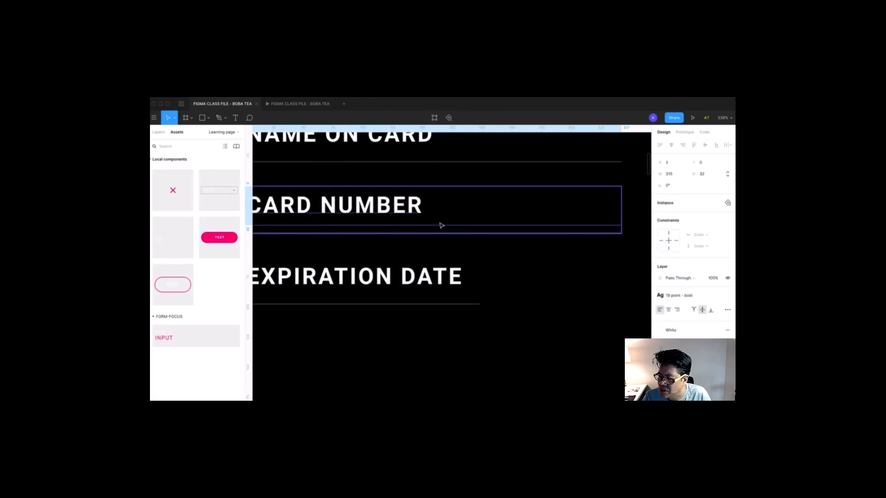
pyautogui.click(658, 331)
pyautogui.click(665, 315)
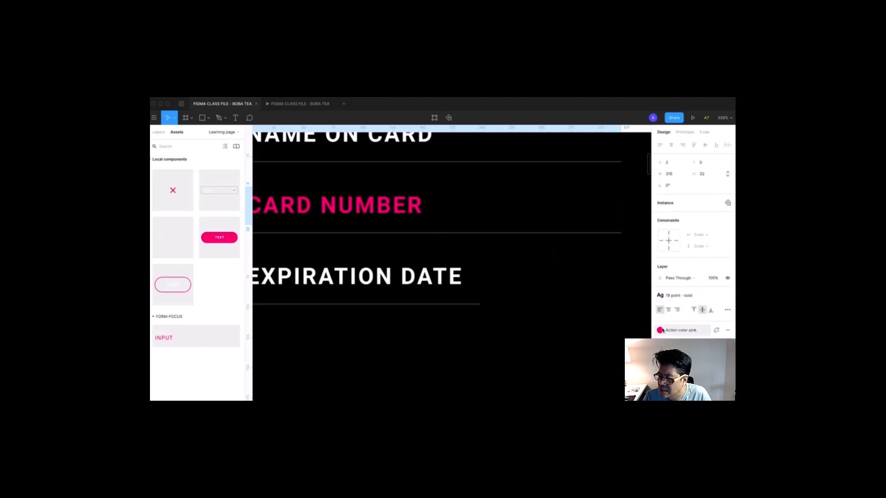
pyautogui.click(661, 331)
pyautogui.click(676, 315)
pyautogui.press('super+z')
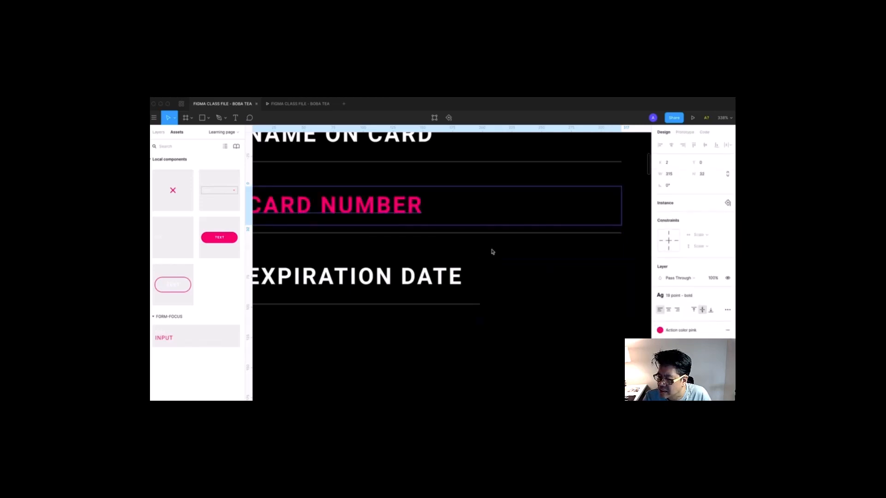
pyautogui.press('super+z')
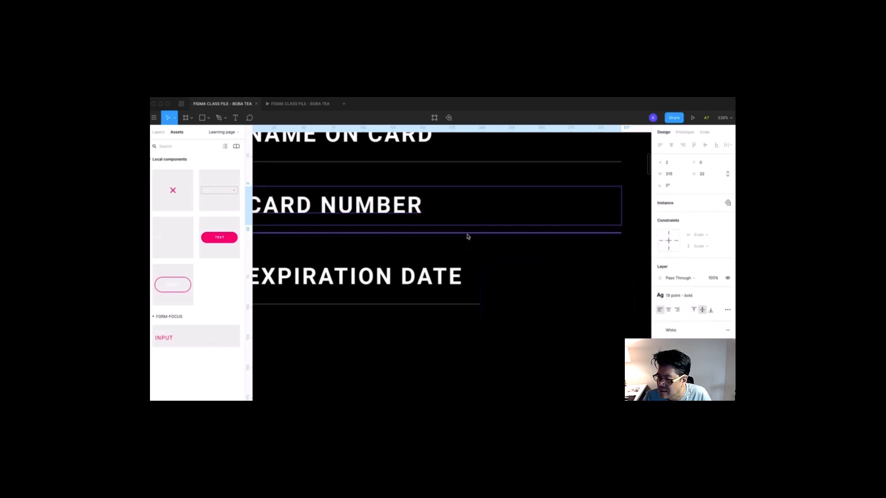
# - Set the divider line under CARD NUMBER to width 317 and height 0
pyautogui.click(467, 235)
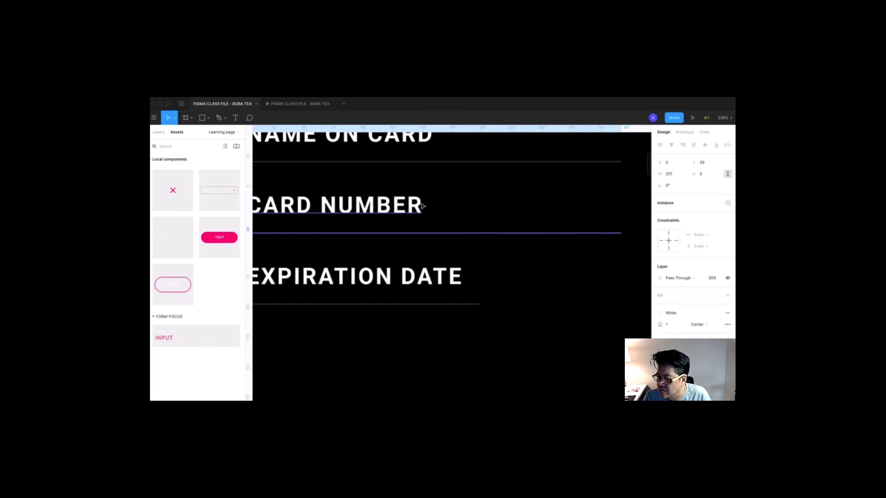
pyautogui.moveTo(399, 182); pyautogui.dragTo(596, 281)
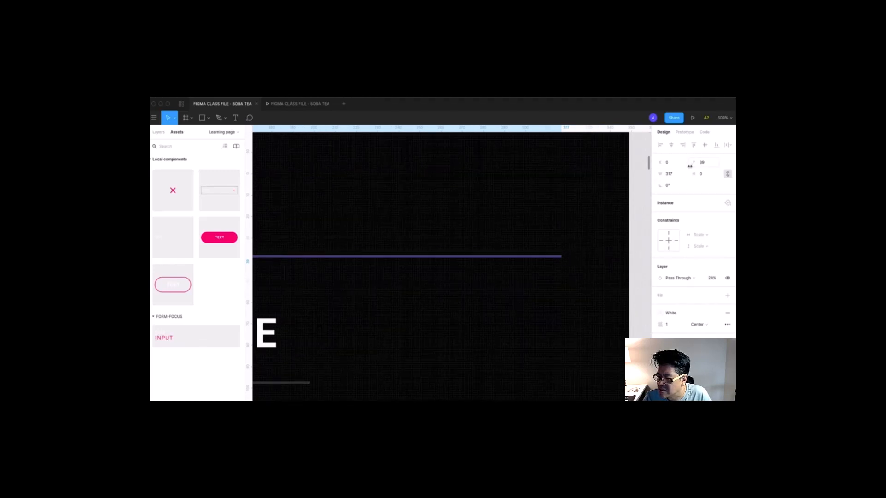
pyautogui.click(671, 175)
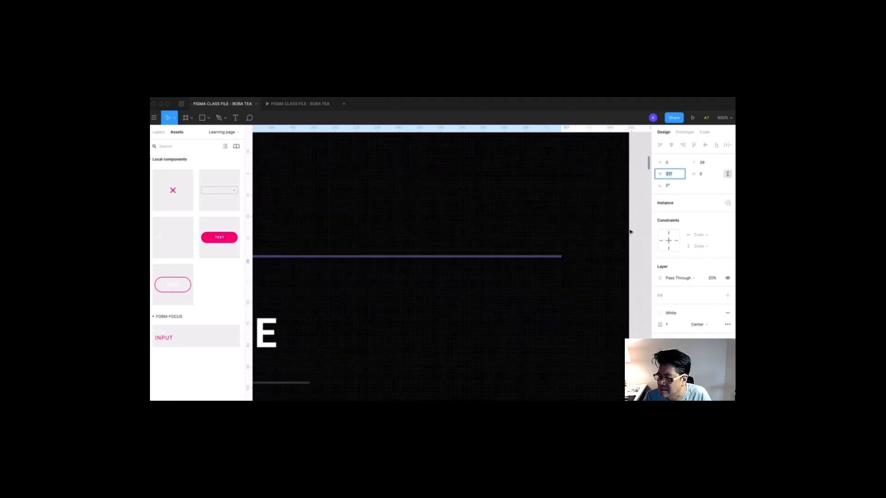
pyautogui.press('Tab')
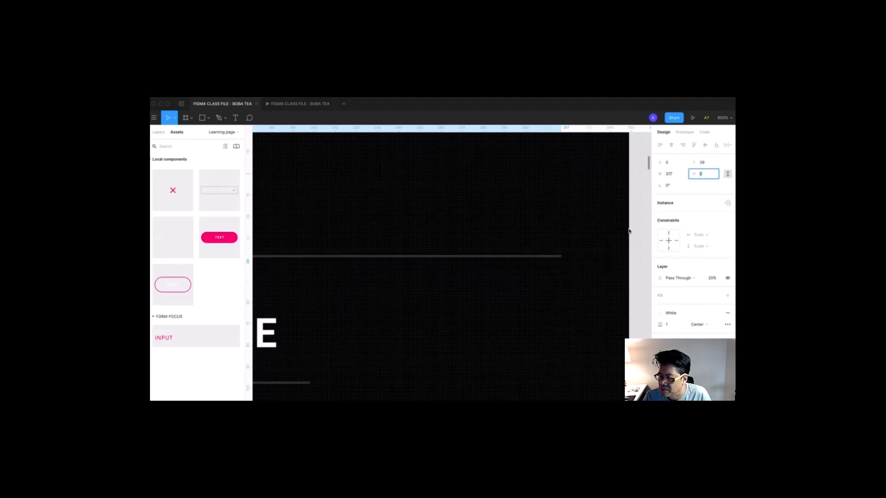
pyautogui.click(632, 254)
pyautogui.click(546, 257)
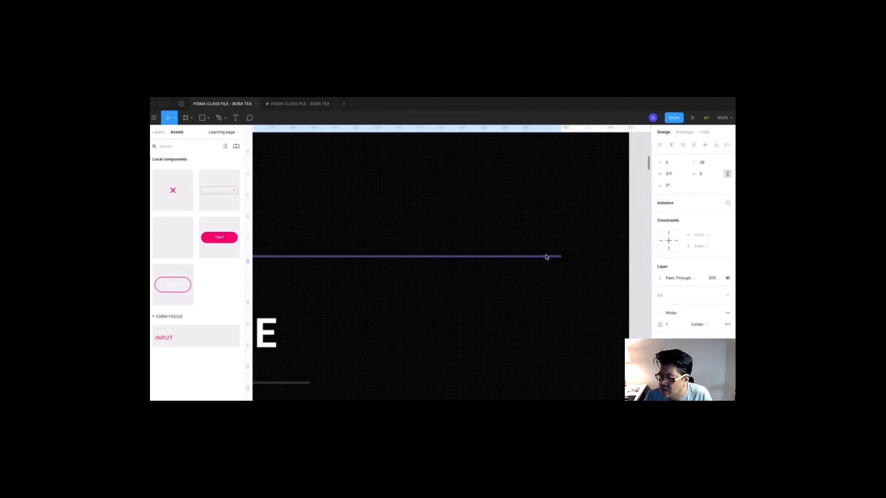
pyautogui.scroll(-3, 546, 257)
pyautogui.moveTo(546, 257); pyautogui.dragTo(582, 225)
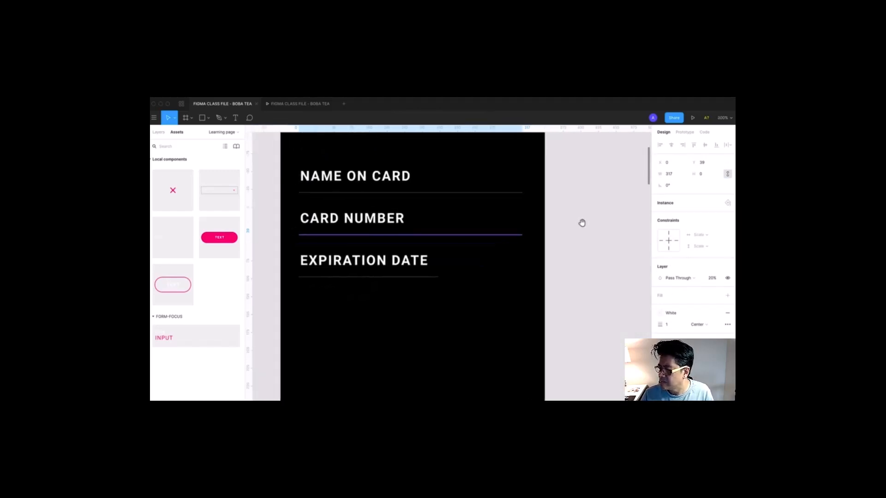
# - Duplicate the EXPIRATION DATE field to its right, placing the copy at x 229
pyautogui.click(582, 225)
pyautogui.click(465, 279)
pyautogui.moveTo(470, 272); pyautogui.dragTo(431, 269)
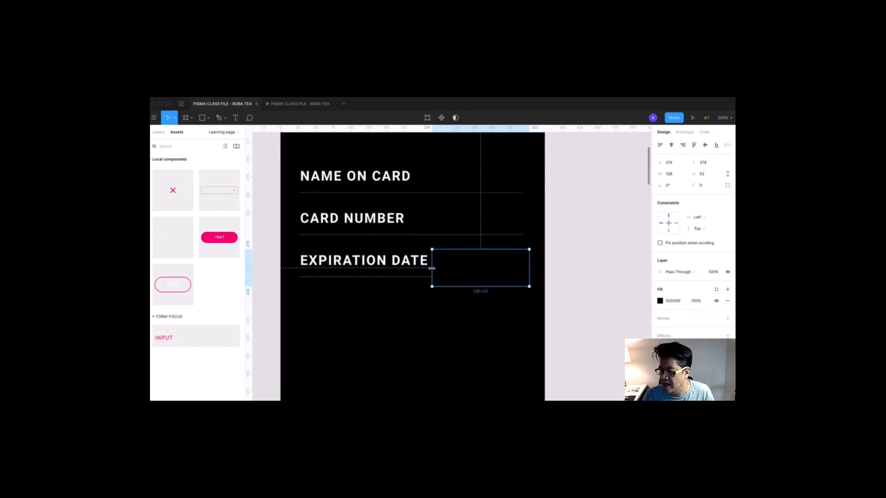
pyautogui.click(381, 268)
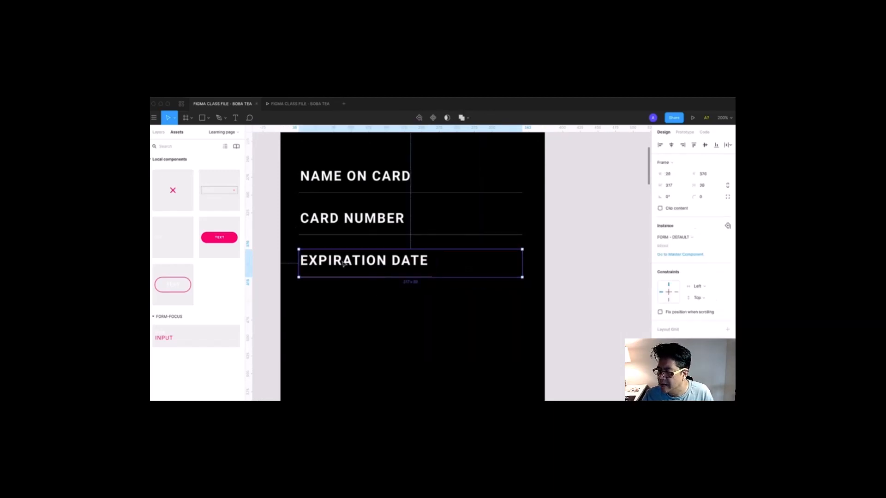
pyautogui.moveTo(331, 268); pyautogui.dragTo(474, 267)
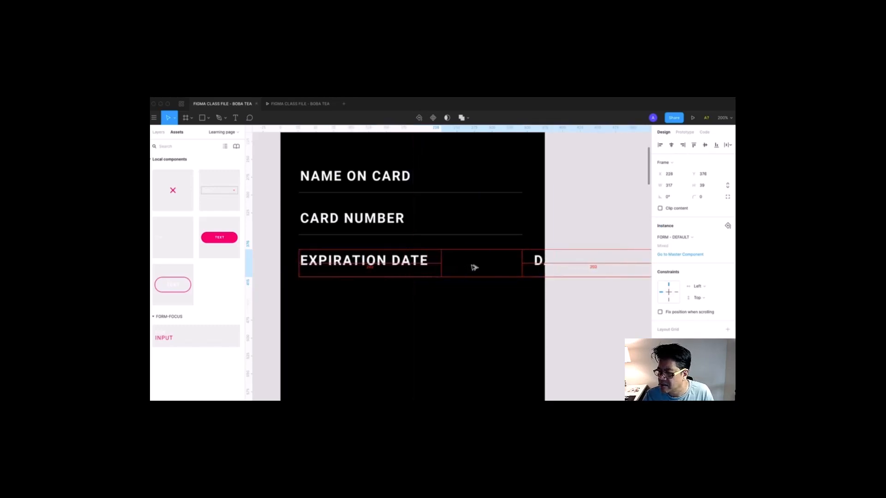
pyautogui.click(473, 268)
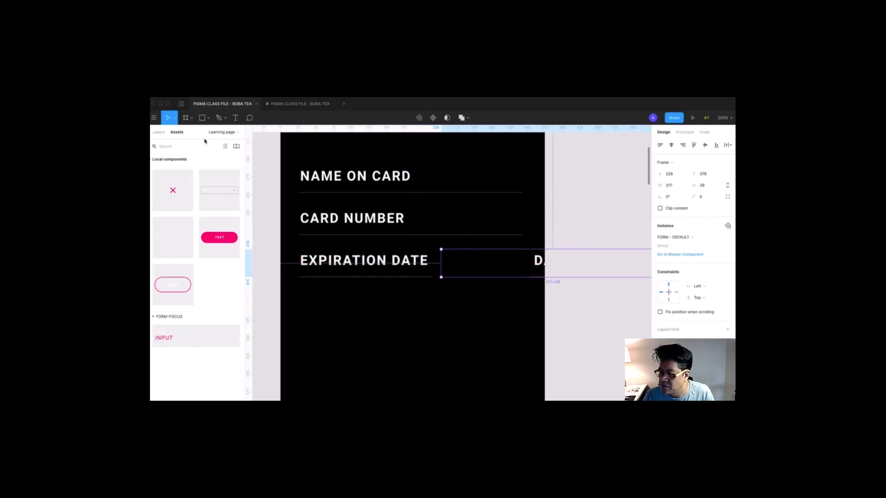
pyautogui.click(157, 132)
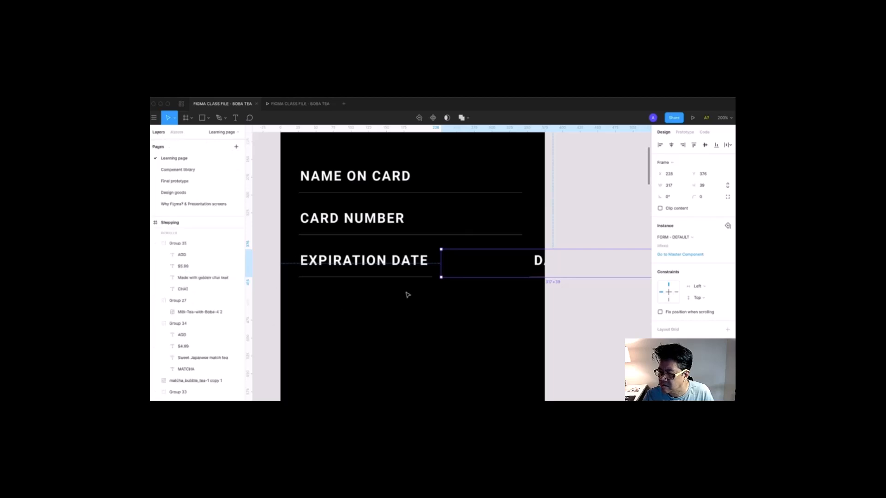
# - Bring the copied field to front, relabel it CVV, and shift it slightly right
pyautogui.rightClick(543, 266)
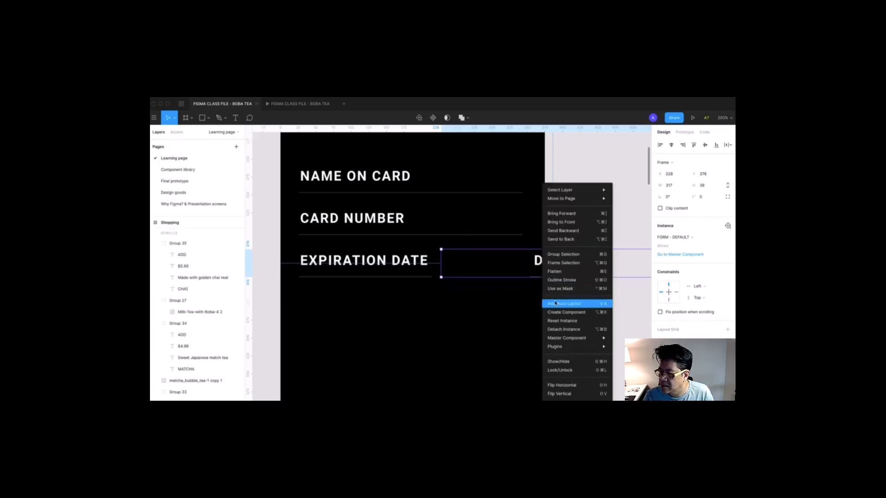
pyautogui.click(566, 225)
pyautogui.doubleClick(502, 263)
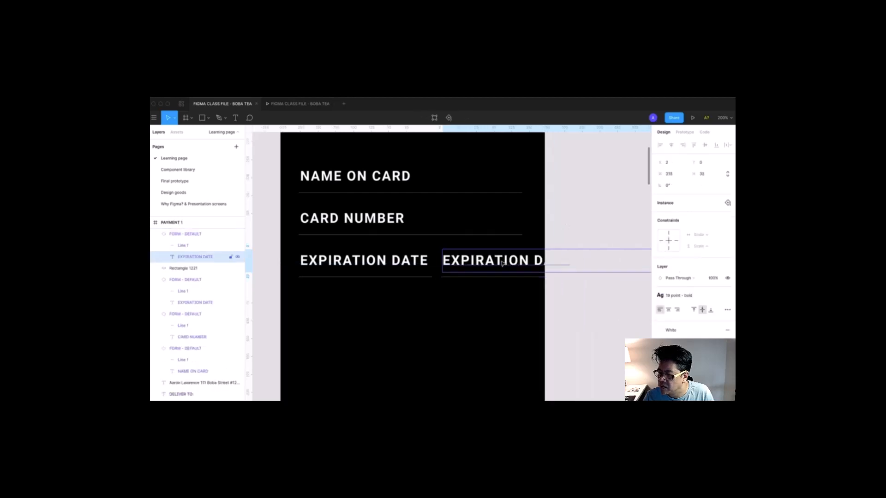
pyautogui.doubleClick(501, 262)
pyautogui.write('CVV')
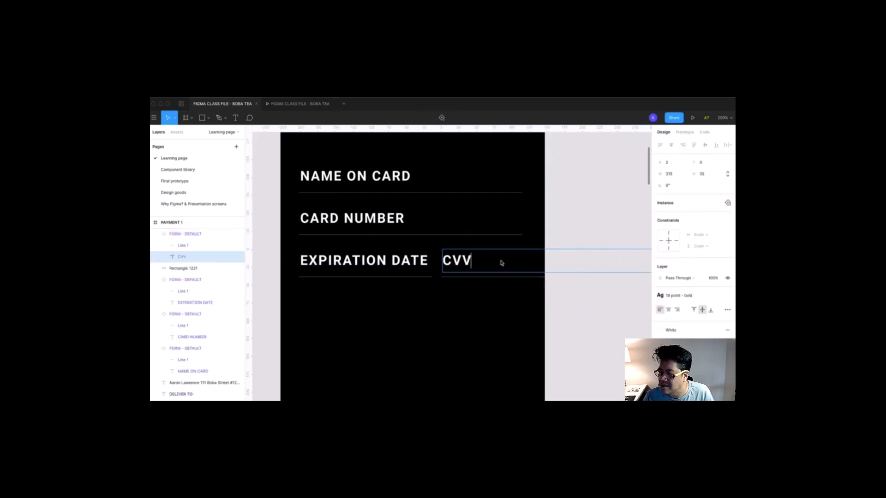
pyautogui.click(556, 317)
pyautogui.click(555, 316)
pyautogui.doubleClick(461, 262)
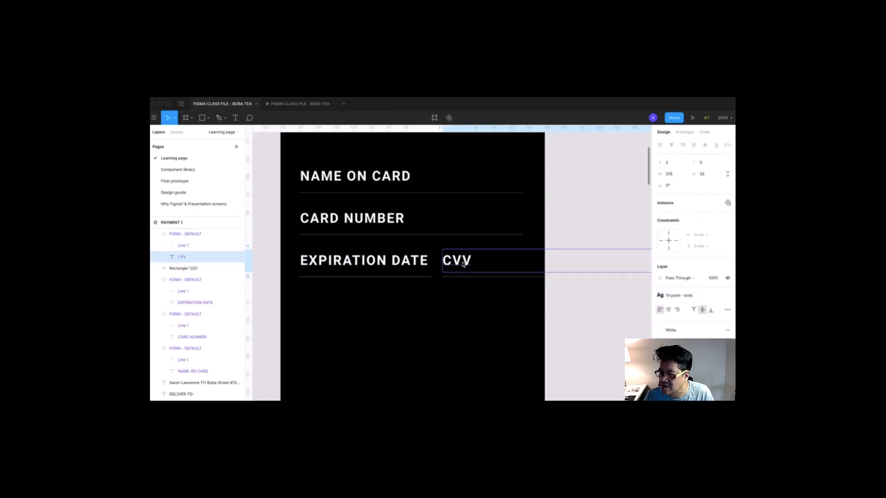
pyautogui.moveTo(462, 262); pyautogui.dragTo(474, 265)
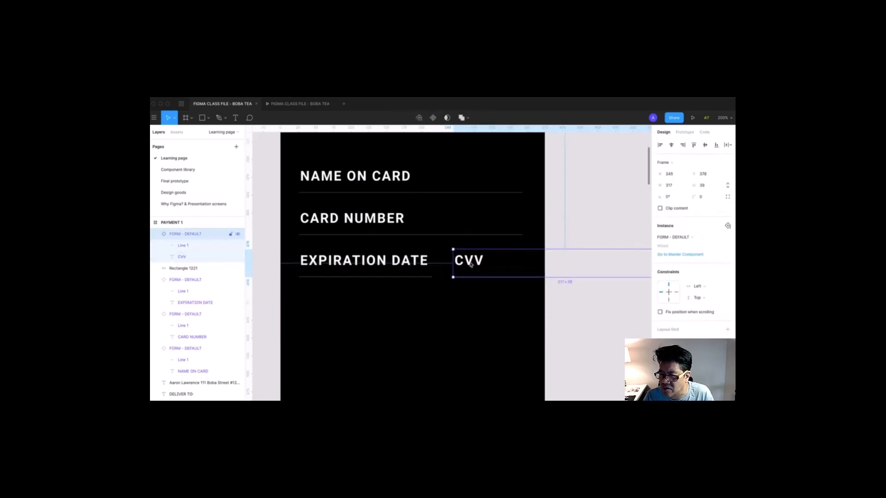
pyautogui.hscroll(3, 484, 288)
# - Cover the CVV underline's right end with a black eyedropper-filled rectangle, shortened from the top
pyautogui.click(434, 278)
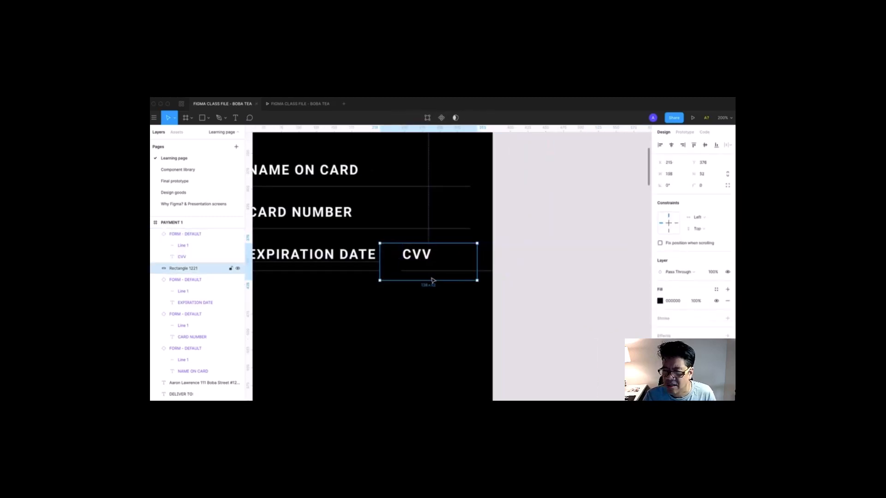
pyautogui.click(487, 269)
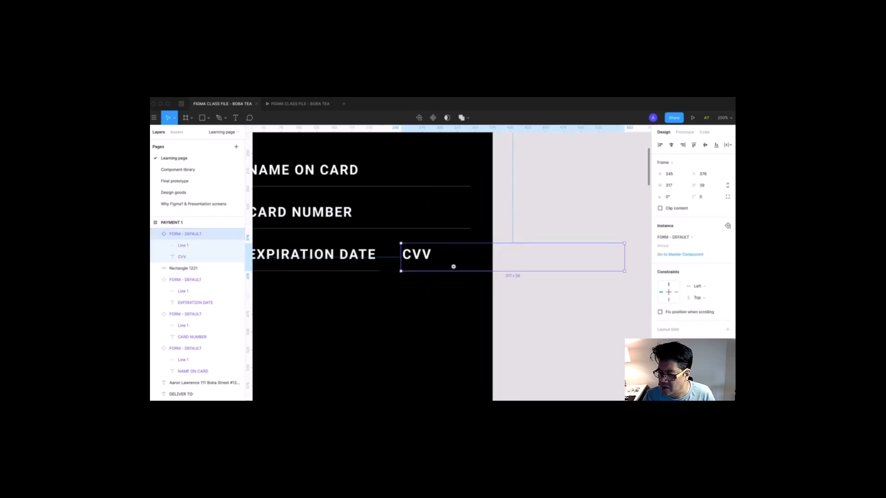
pyautogui.moveTo(383, 192); pyautogui.dragTo(572, 335)
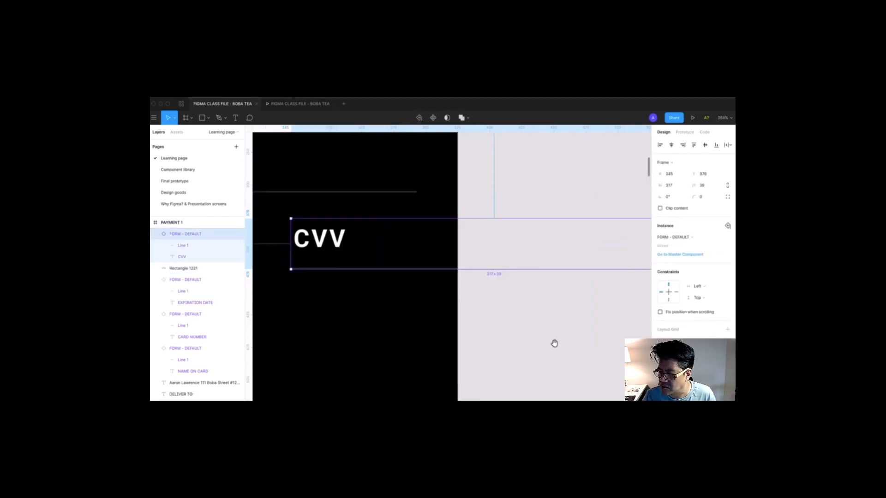
pyautogui.click(208, 118)
pyautogui.click(208, 134)
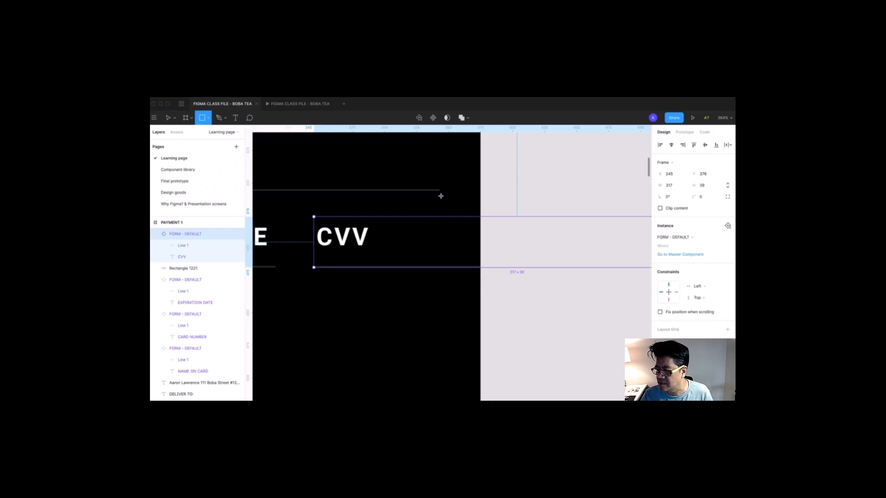
pyautogui.moveTo(441, 192); pyautogui.dragTo(479, 286)
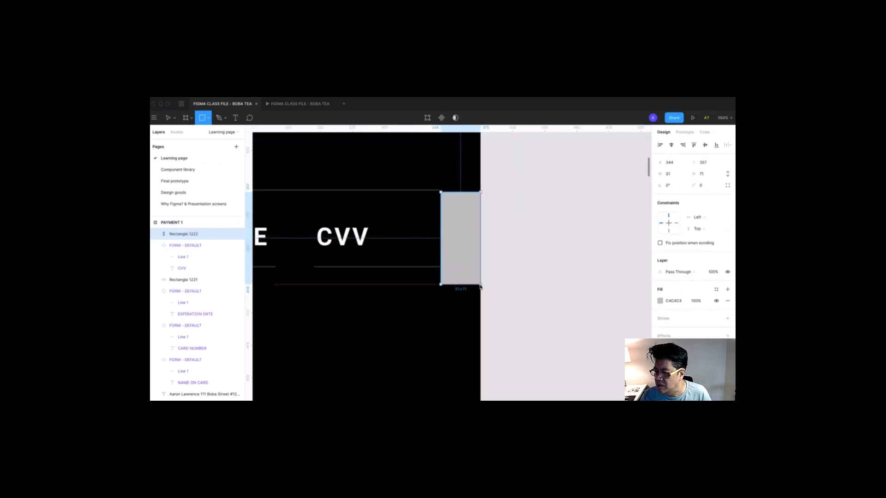
pyautogui.press('i')
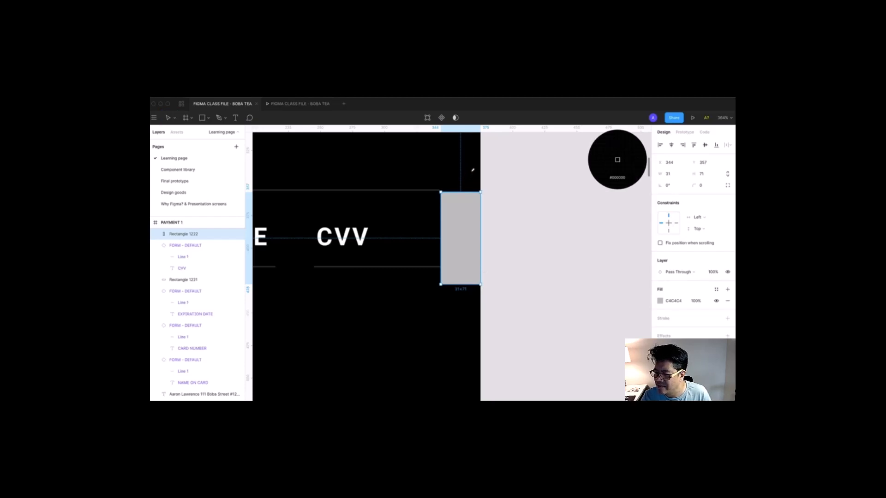
pyautogui.click(471, 171)
pyautogui.click(519, 243)
pyautogui.click(459, 207)
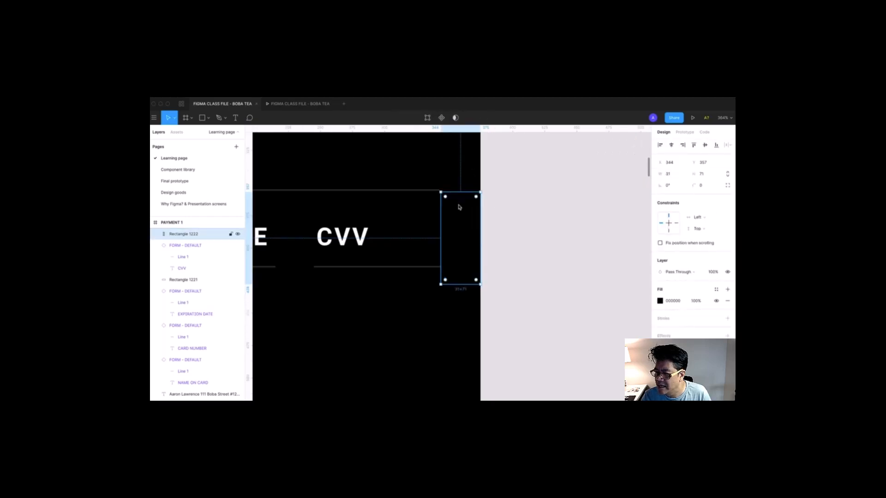
pyautogui.moveTo(460, 194); pyautogui.dragTo(460, 209)
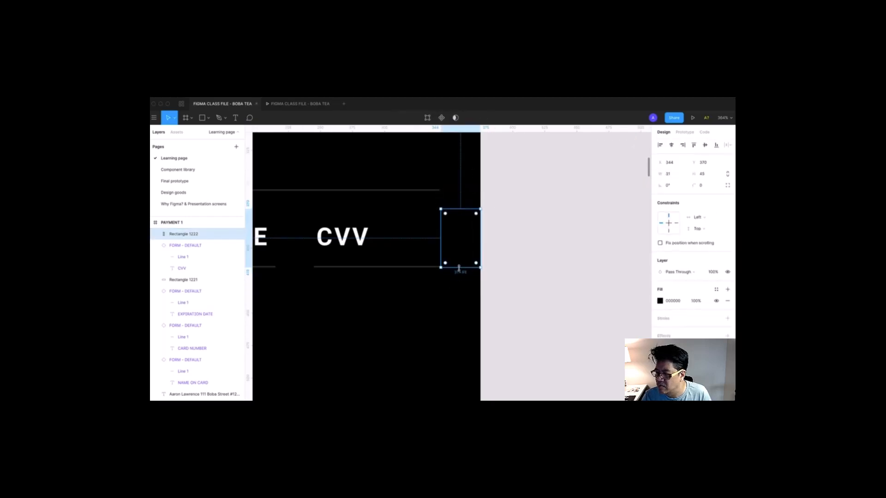
pyautogui.click(509, 291)
# - Zoom back out to the Payment screen, trying and undoing a move of the black block
pyautogui.press('super+0')
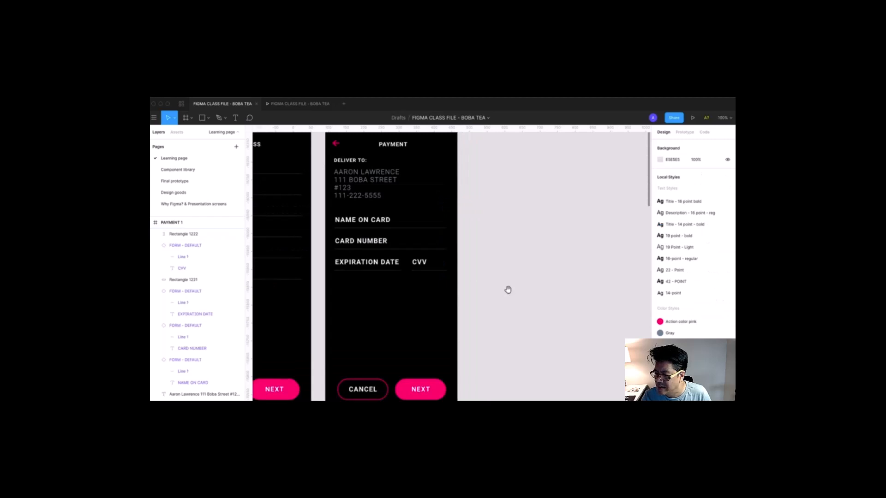
pyautogui.moveTo(342, 218); pyautogui.dragTo(383, 211)
pyautogui.scroll(5, 450, 249)
pyautogui.hscroll(-2, 558, 330)
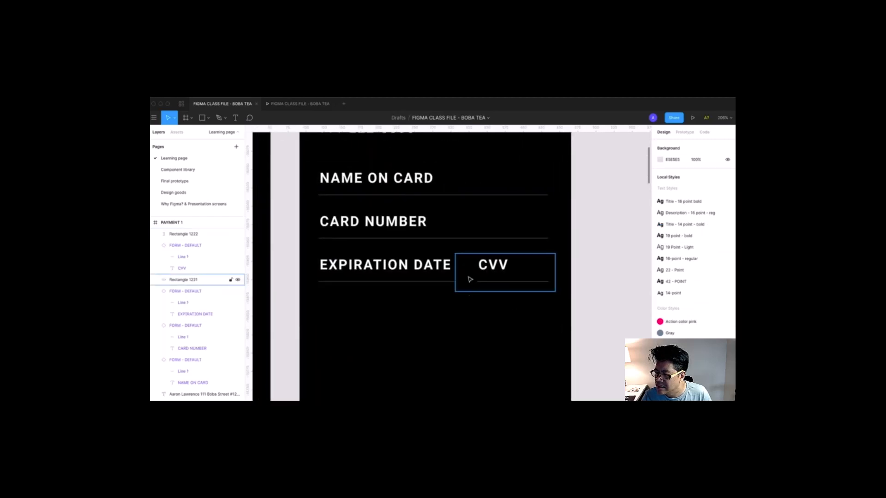
pyautogui.moveTo(470, 276); pyautogui.dragTo(476, 319)
pyautogui.press('super+z')
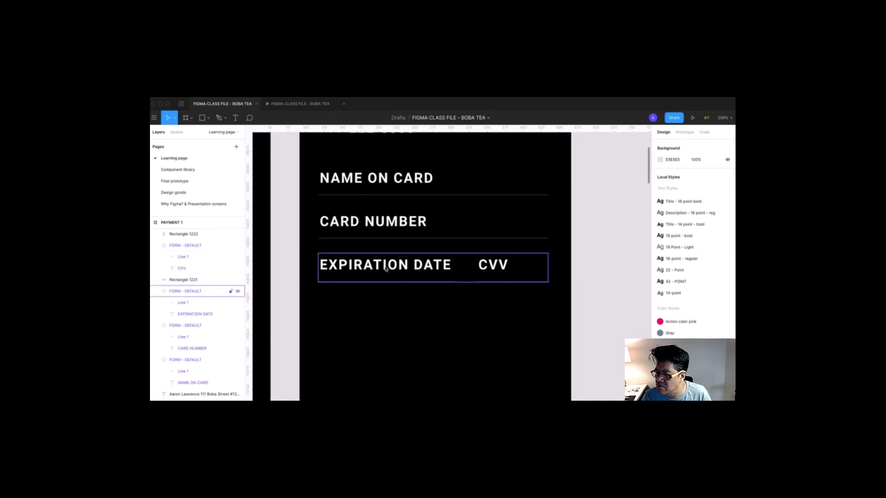
pyautogui.hscroll(-2, 425, 279)
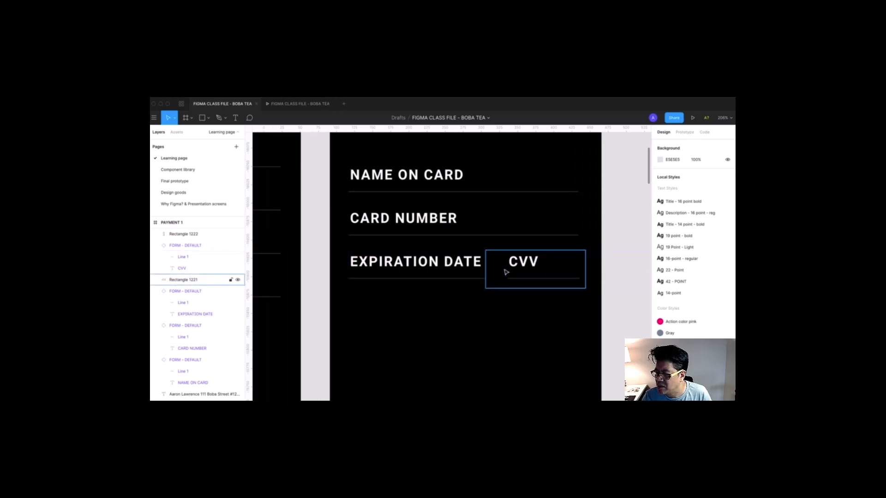
pyautogui.hotkey('shift', '0')
pyautogui.scroll(-1, 551, 238)
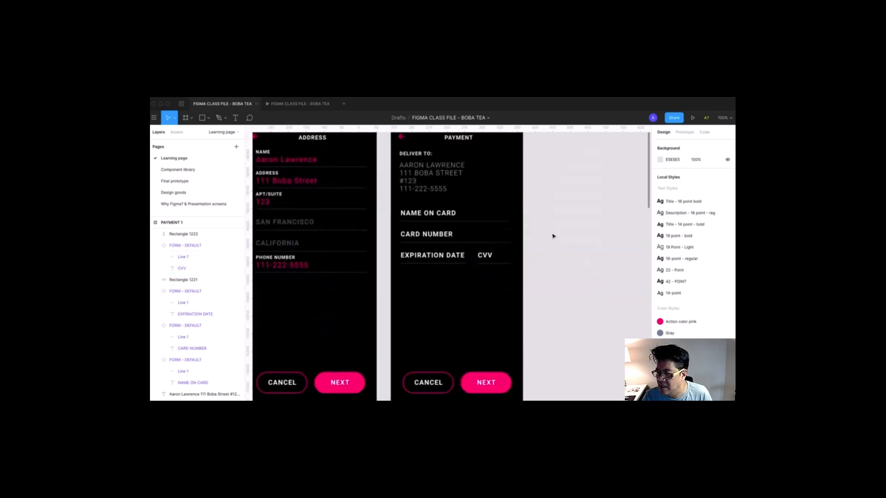
# - Find the drink selection screens and select the TOTAL $4.99 text
pyautogui.moveTo(512, 343); pyautogui.dragTo(582, 384)
pyautogui.moveTo(577, 320); pyautogui.dragTo(574, 350)
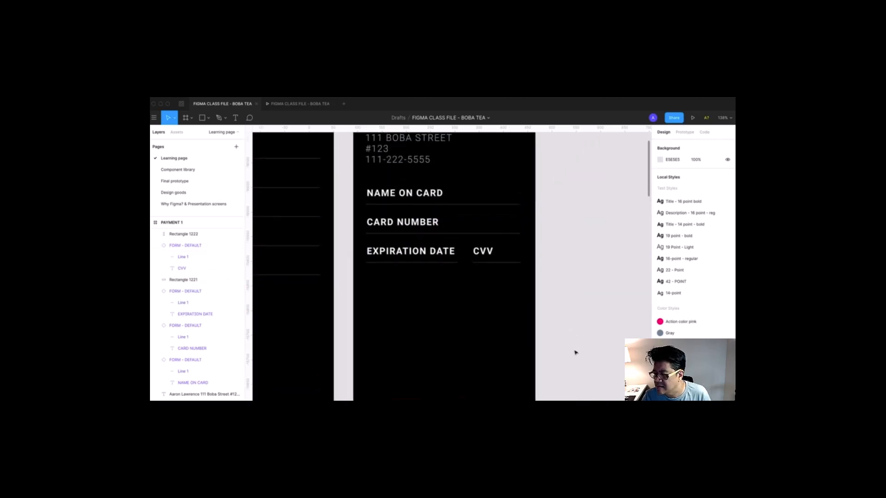
pyautogui.press('super+minus')
pyautogui.press('super+minus')
pyautogui.press('super+minus')
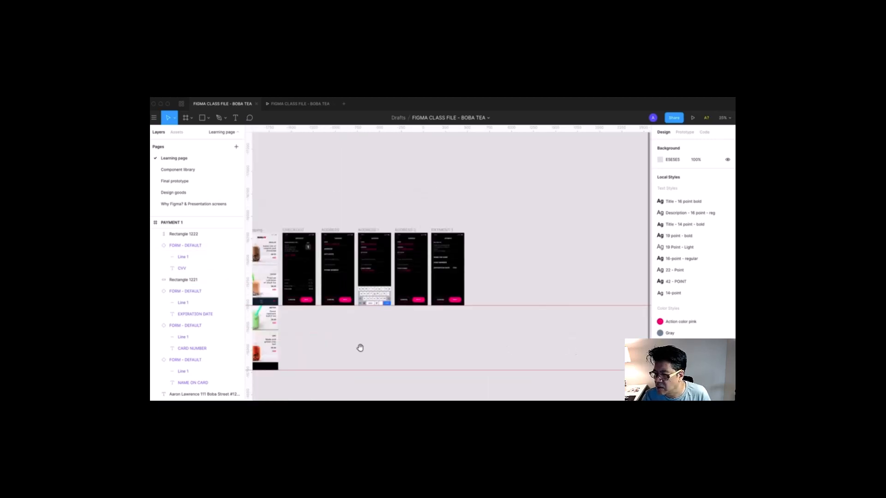
pyautogui.moveTo(361, 348); pyautogui.dragTo(497, 347)
pyautogui.moveTo(418, 335); pyautogui.dragTo(483, 332)
pyautogui.moveTo(358, 239); pyautogui.dragTo(443, 323)
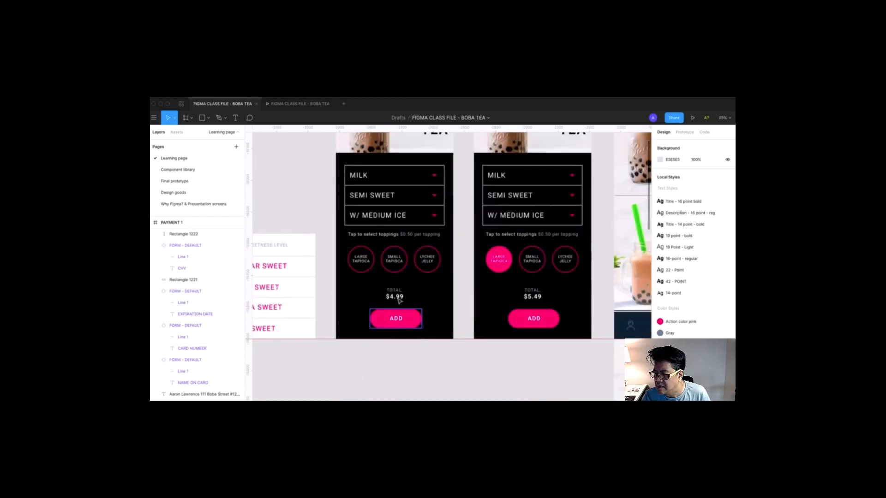
pyautogui.click(395, 297)
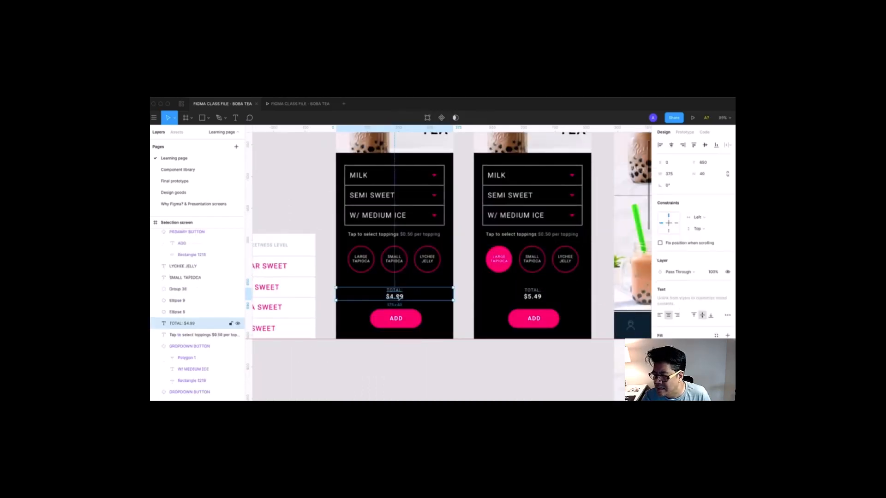
# - Scroll the canvas over to the filled Address and Payment screens
pyautogui.hscroll(10, 396, 297)
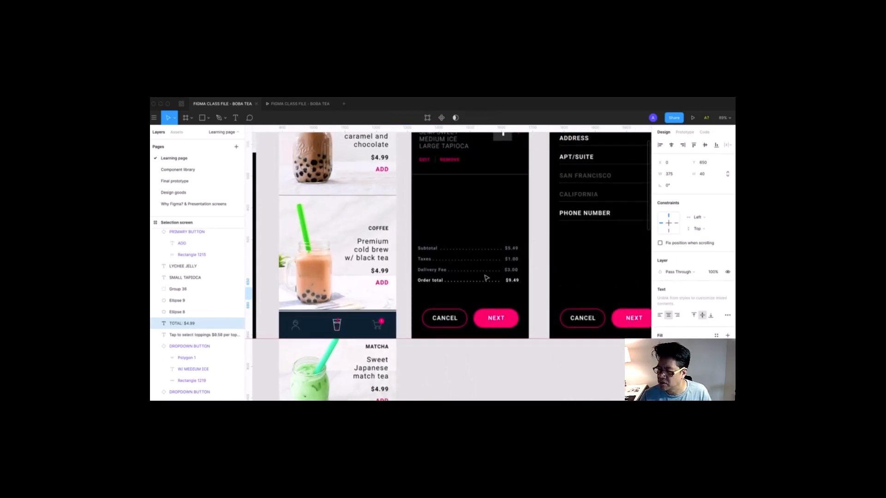
pyautogui.hscroll(5, 493, 276)
pyautogui.scroll(1, 492, 277)
pyautogui.hscroll(8, 398, 295)
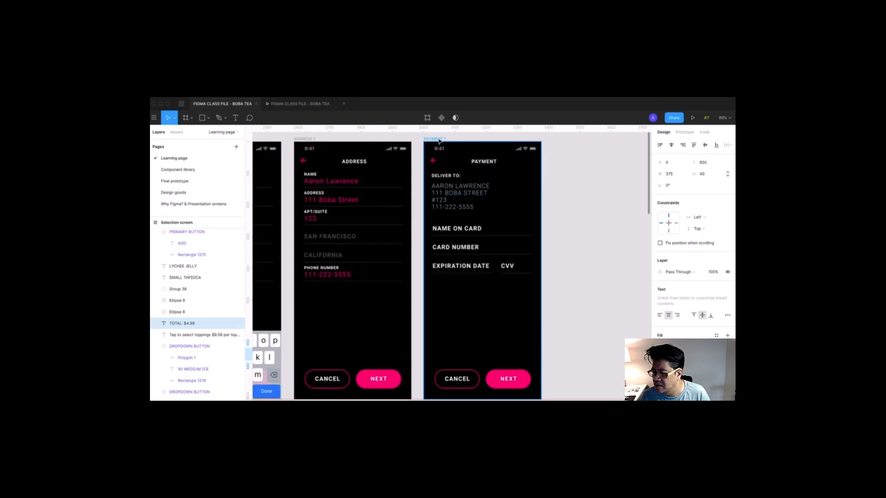
# - Paste the total line into Payment 1 above the buttons and change it to $9.49
pyautogui.click(439, 141)
pyautogui.hotkey('ctrl', 'v')
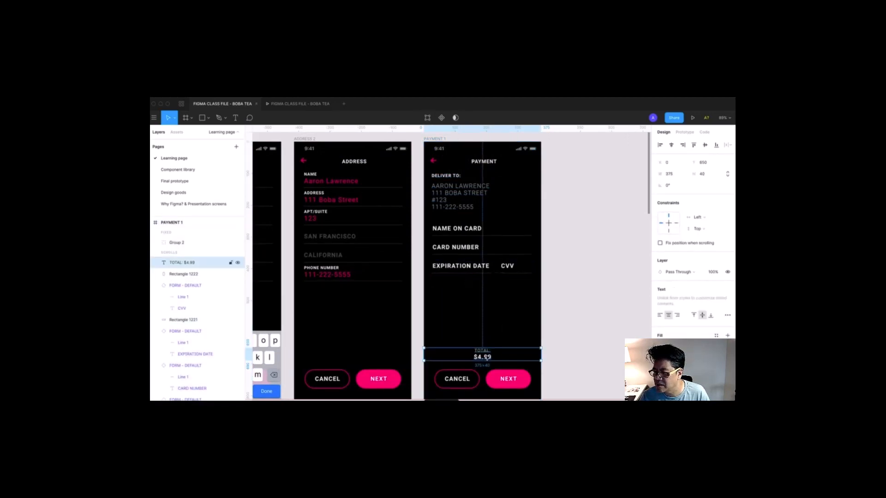
pyautogui.moveTo(488, 358); pyautogui.dragTo(485, 316)
pyautogui.doubleClick(488, 322)
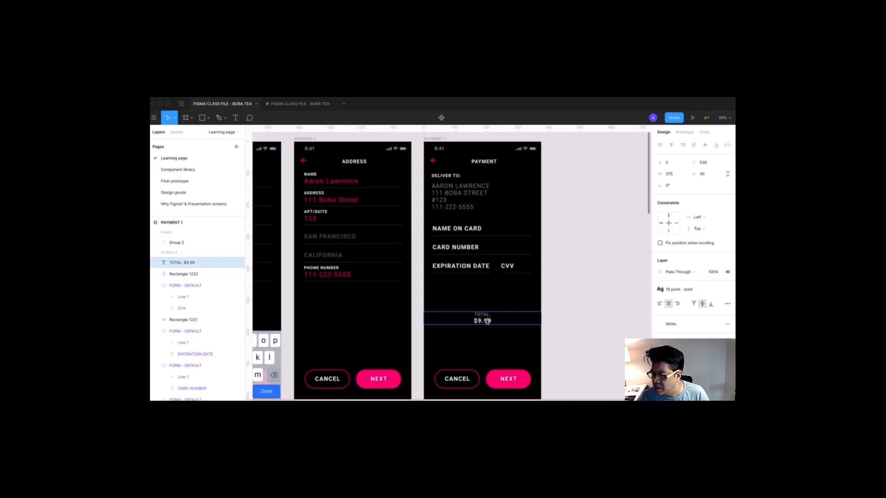
pyautogui.click(571, 345)
pyautogui.click(572, 346)
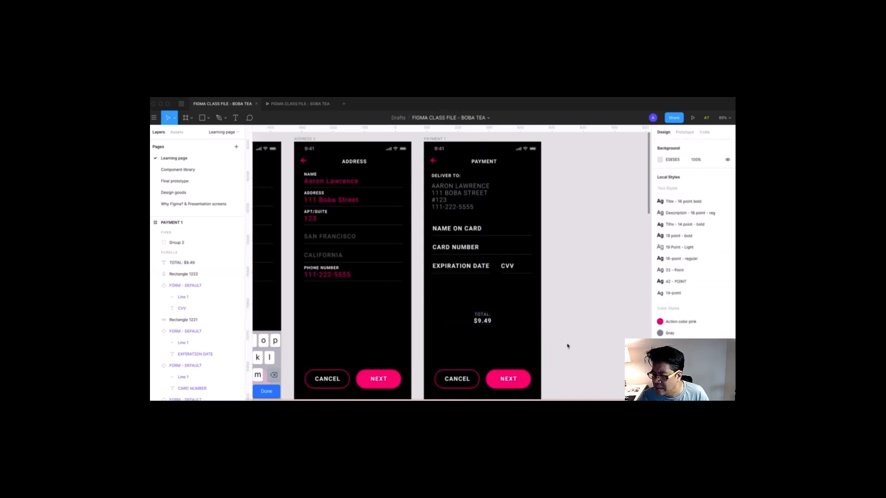
# - Relabel the Payment screen's NEXT button to PAY and start the prototype preview
pyautogui.moveTo(558, 342); pyautogui.dragTo(565, 345)
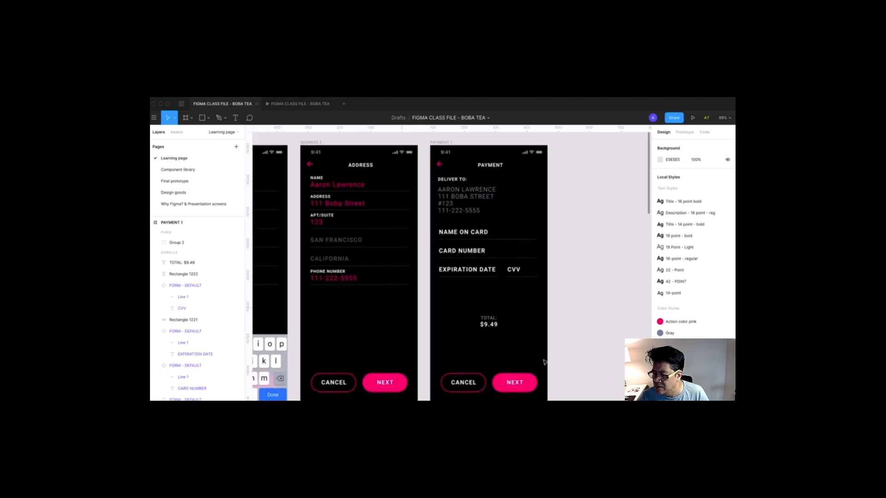
pyautogui.doubleClick(513, 382)
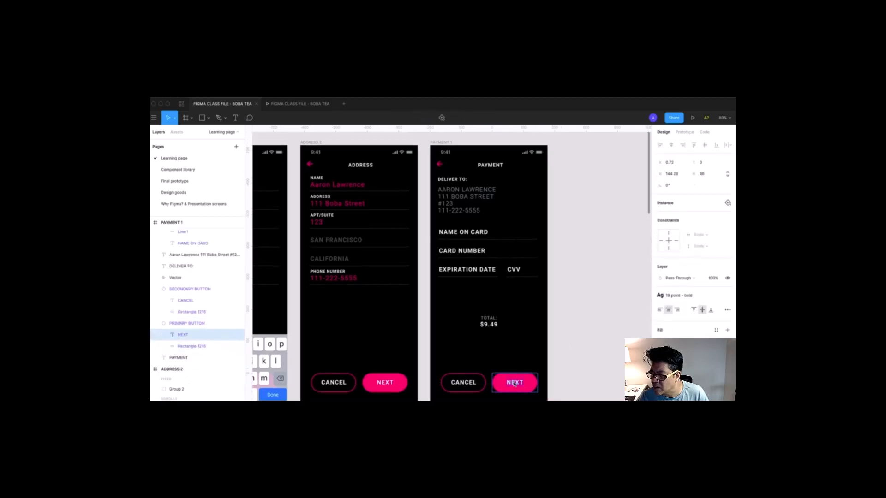
pyautogui.click(589, 335)
pyautogui.moveTo(586, 337); pyautogui.dragTo(607, 335)
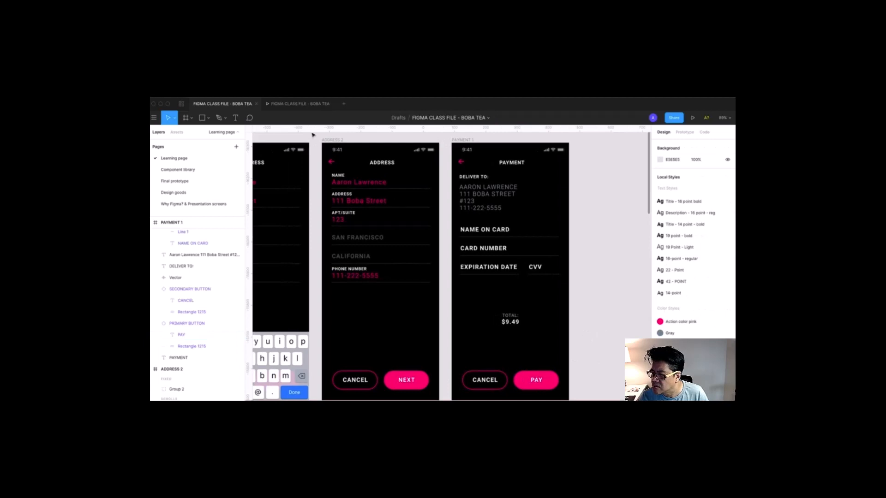
pyautogui.click(300, 103)
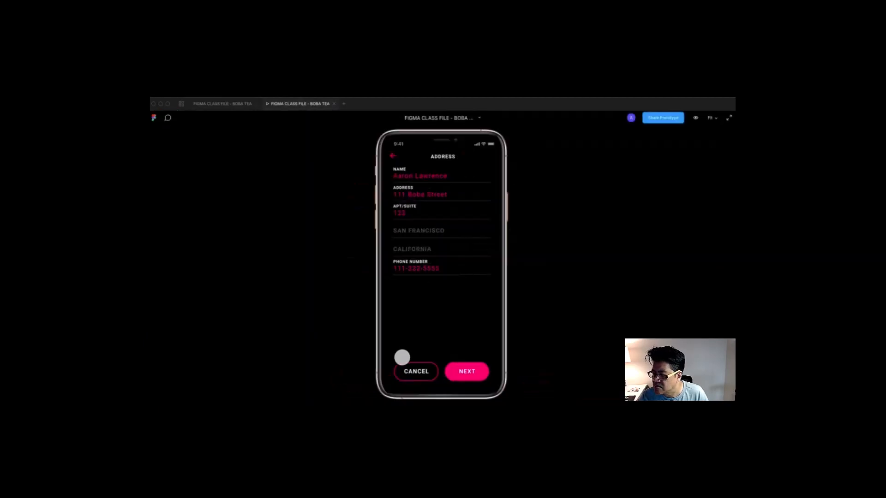
# - Step from Checkout to Address, use the keyboard's Done, and reach Payment, then return to editing
pyautogui.click(395, 160)
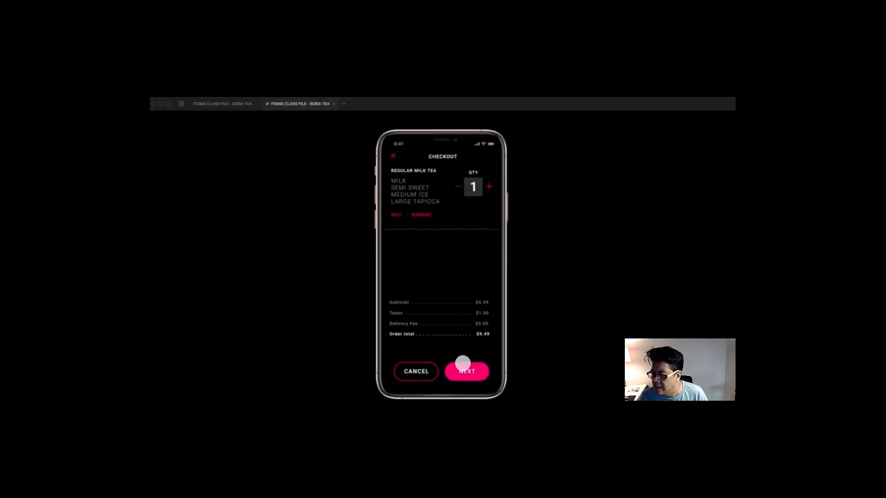
pyautogui.click(464, 375)
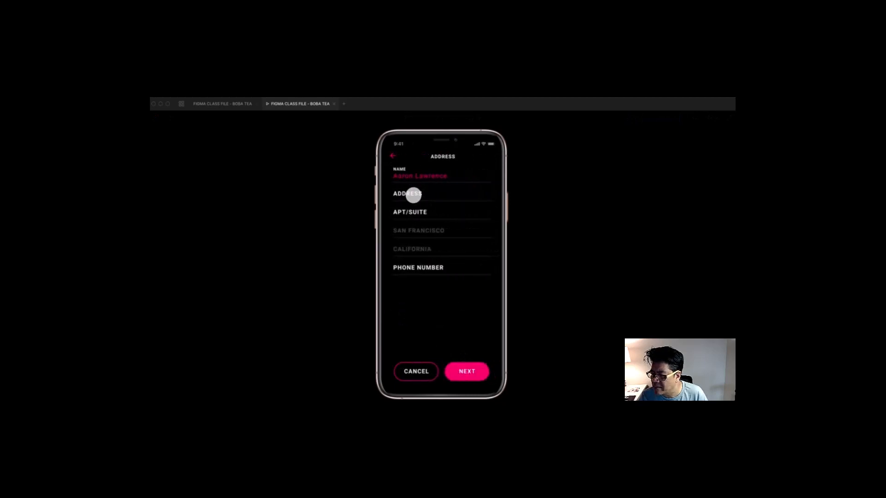
pyautogui.click(412, 194)
pyautogui.click(484, 384)
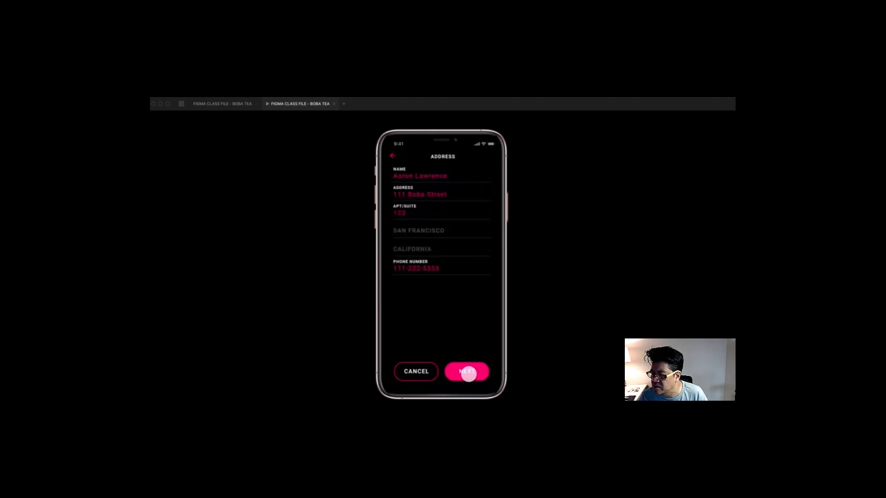
pyautogui.click(468, 373)
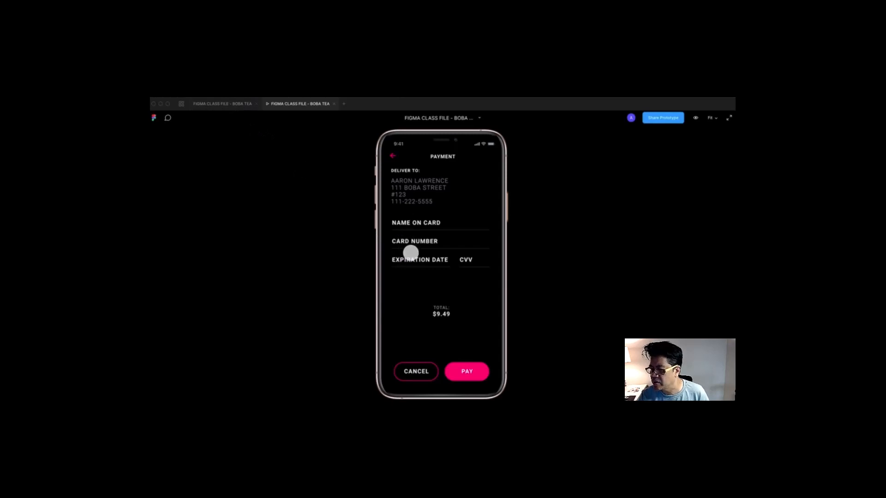
pyautogui.click(222, 103)
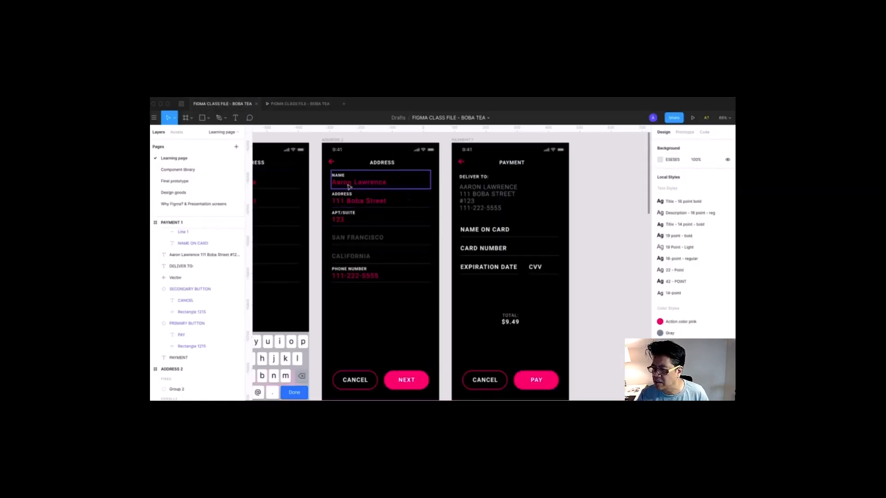
# - Duplicate the Payment 1 frame to its right as PAYMENT 2 and show the local components
pyautogui.hscroll(3, 402, 205)
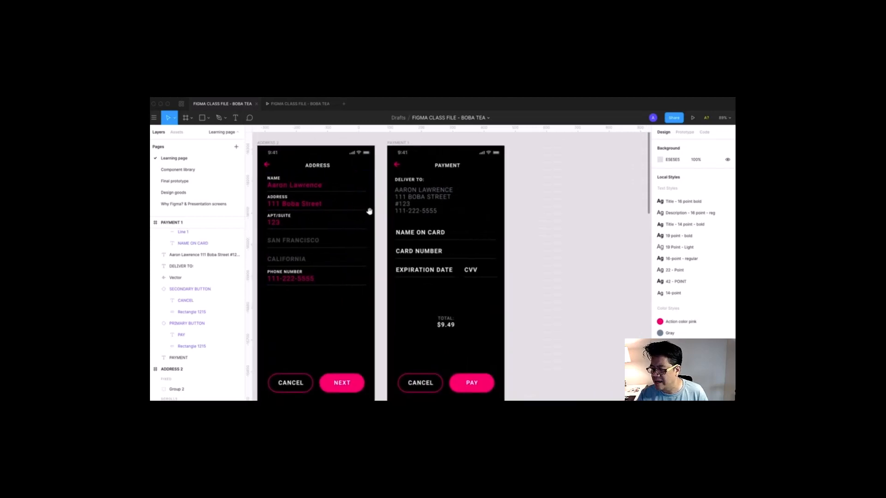
pyautogui.press('z')
pyautogui.moveTo(376, 138); pyautogui.dragTo(563, 308)
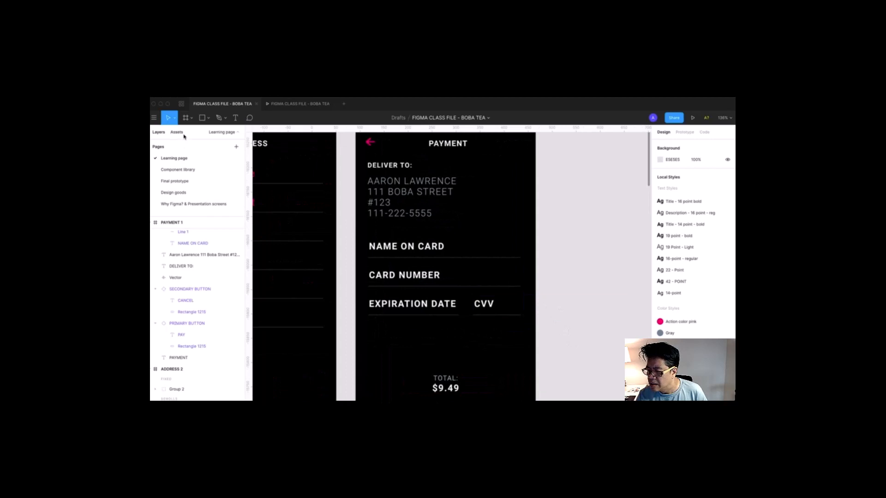
pyautogui.press('super+minus')
pyautogui.press('super+minus')
pyautogui.press('z')
pyautogui.moveTo(381, 191); pyautogui.dragTo(517, 367)
pyautogui.moveTo(404, 161); pyautogui.dragTo(436, 144)
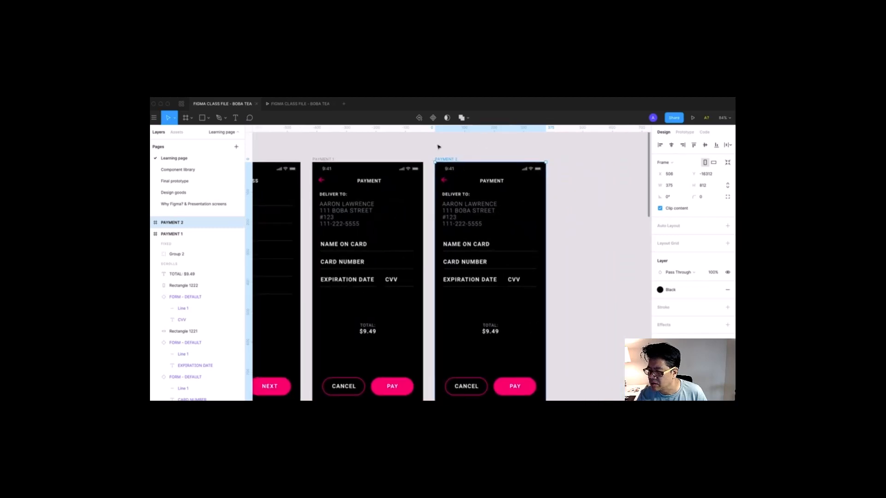
pyautogui.click(176, 133)
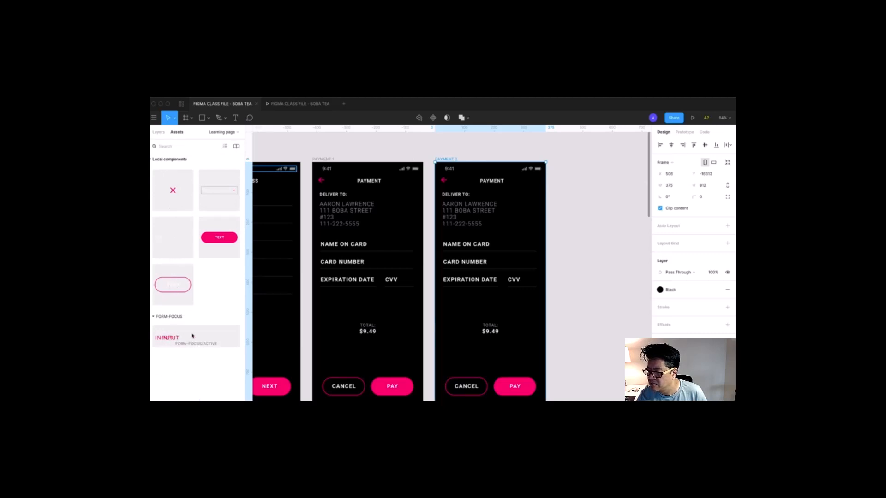
# - Place FORM-FOCUS/ACTIVE field instances over each PAYMENT 2 card row and cut them
pyautogui.moveTo(193, 336); pyautogui.dragTo(447, 308)
pyautogui.moveTo(408, 208); pyautogui.dragTo(562, 345)
pyautogui.moveTo(374, 352); pyautogui.dragTo(518, 284)
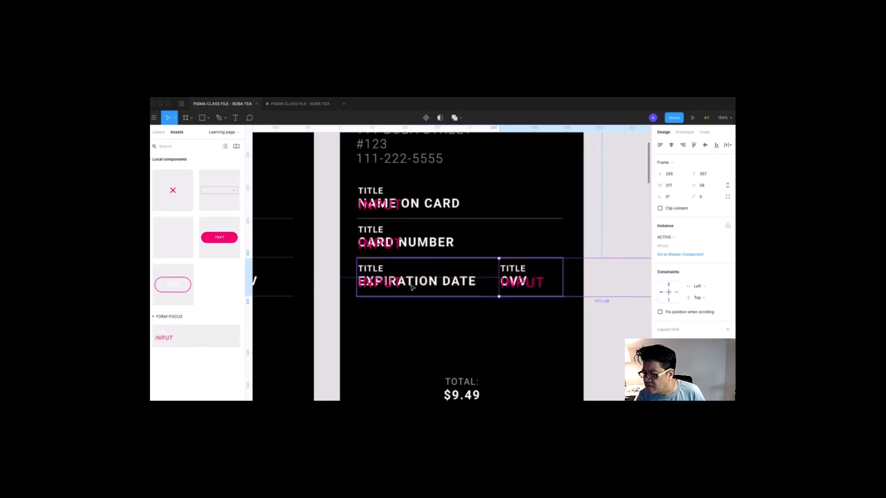
pyautogui.keyDown('shift'); pyautogui.click(382, 282); pyautogui.keyUp('shift')
pyautogui.keyDown('shift'); pyautogui.click(379, 243); pyautogui.keyUp('shift')
pyautogui.keyDown('shift'); pyautogui.click(378, 210); pyautogui.keyUp('shift')
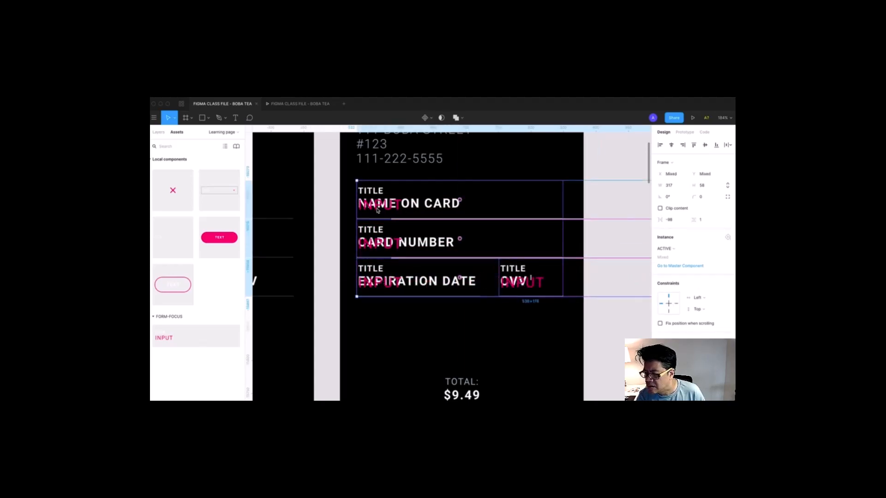
pyautogui.press('Escape')
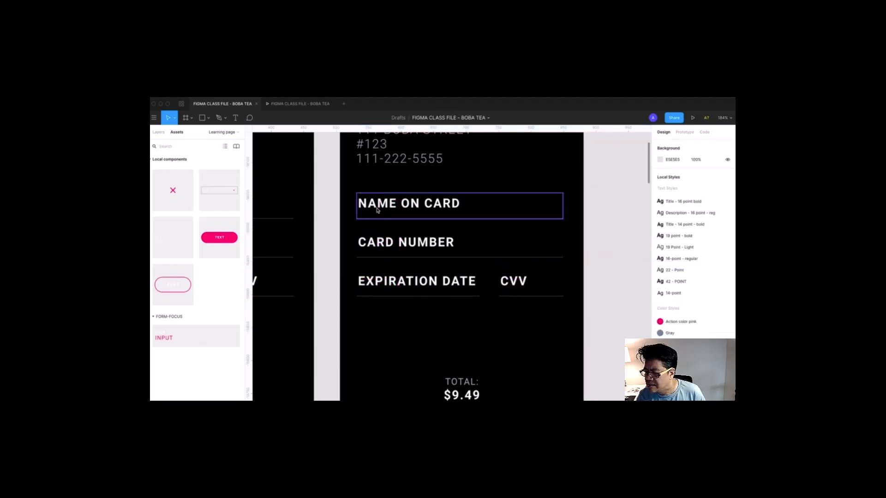
# - Delete the four original card rows and paste the active field instances back into PAYMENT 2
pyautogui.click(376, 210)
pyautogui.keyDown('shift'); pyautogui.click(387, 247); pyautogui.keyUp('shift')
pyautogui.keyDown('shift'); pyautogui.click(476, 287); pyautogui.keyUp('shift')
pyautogui.keyDown('shift'); pyautogui.click(510, 289); pyautogui.keyUp('shift')
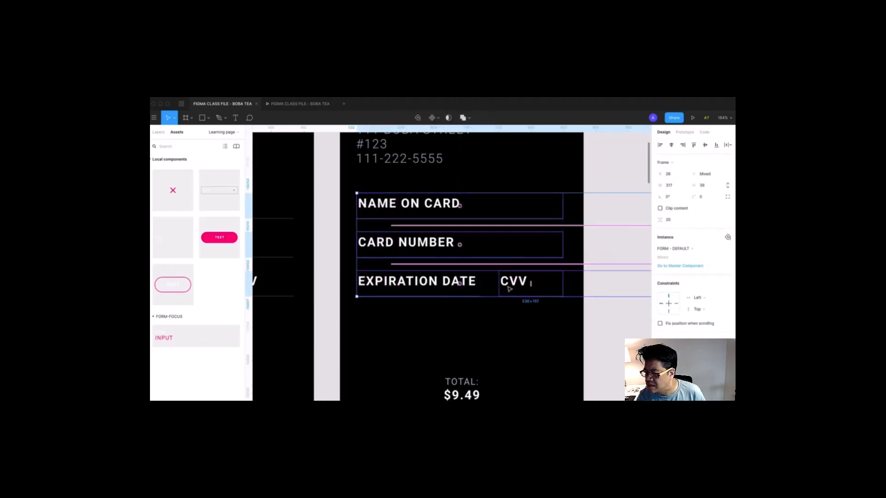
pyautogui.press('Delete')
pyautogui.hotkey('shift', '0')
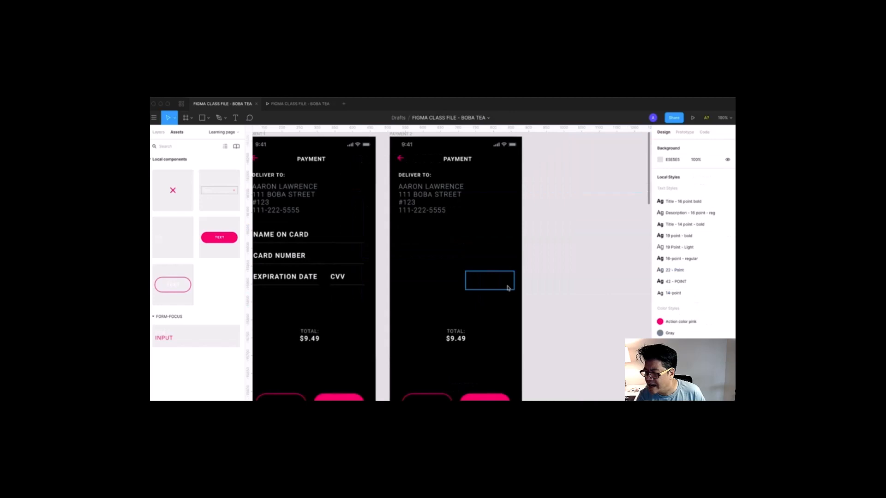
pyautogui.scroll(1, 407, 157)
pyautogui.click(405, 148)
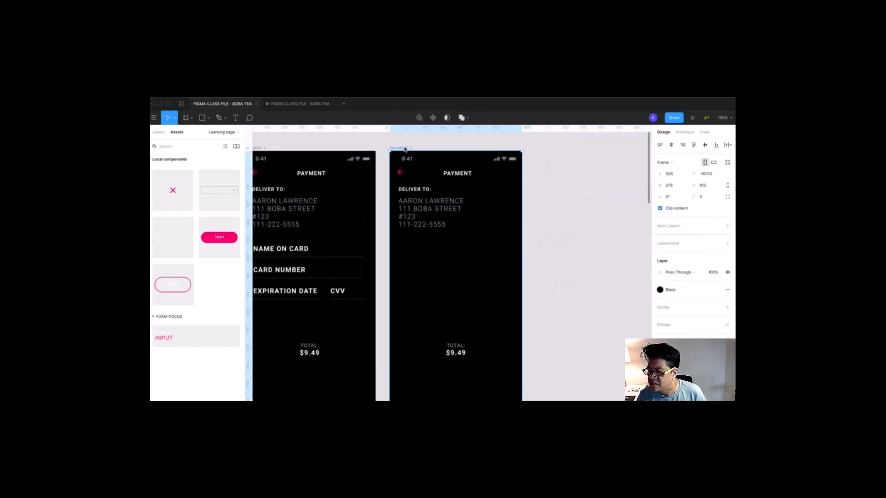
pyautogui.hotkey('ctrl', 'v')
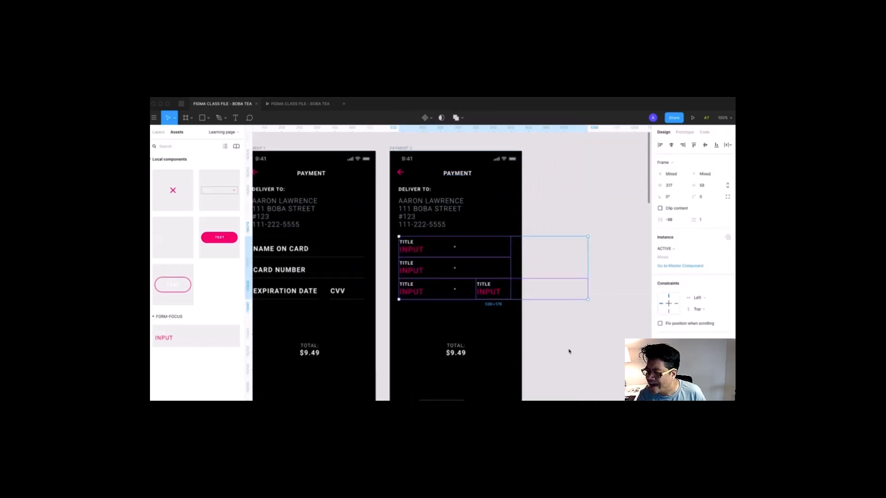
pyautogui.moveTo(383, 197); pyautogui.dragTo(576, 361)
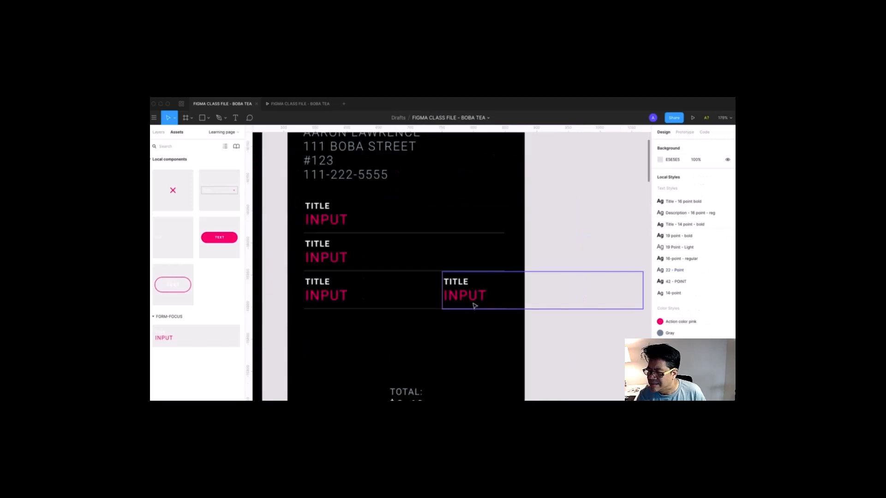
pyautogui.click(443, 303)
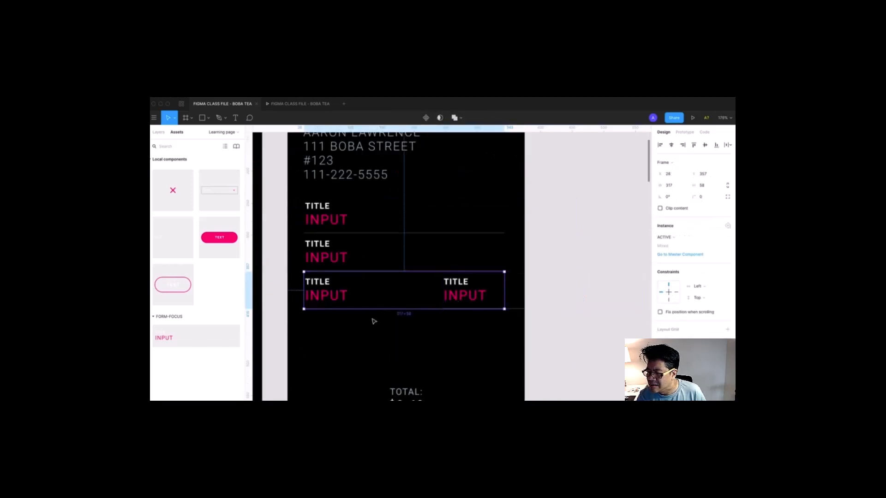
pyautogui.click(159, 132)
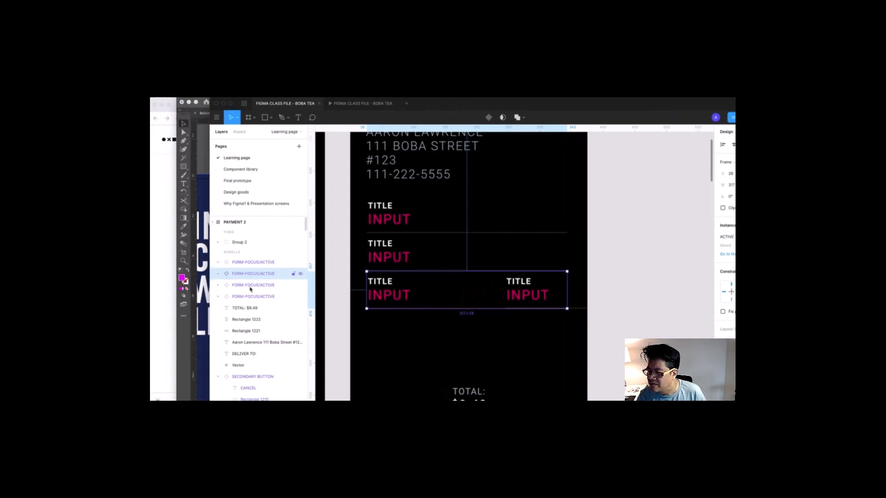
# - Isolate Rectangle 1222 and drag its layer above the four FORM-FOCUS/ACTIVE field instances
pyautogui.moveTo(250, 289); pyautogui.dragTo(250, 336)
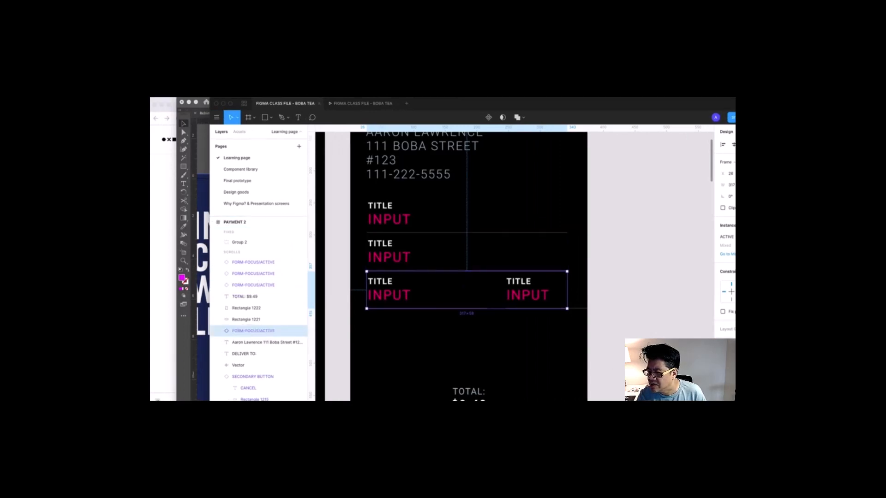
pyautogui.click(515, 326)
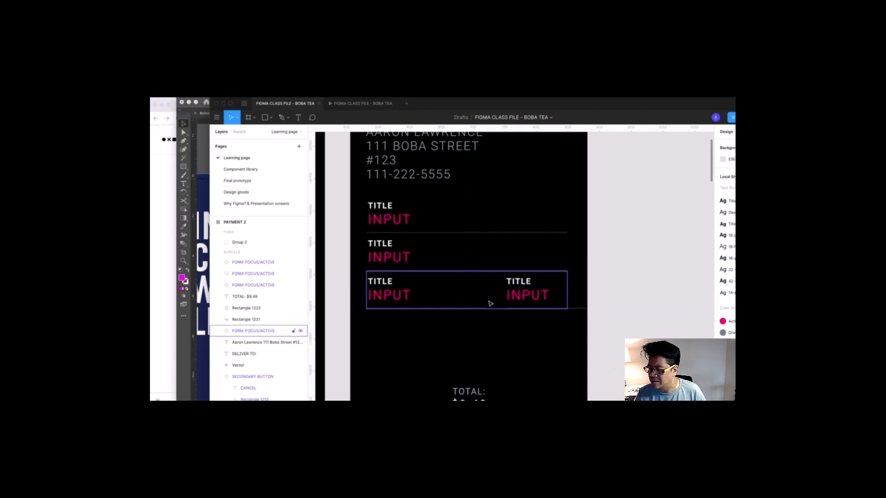
pyautogui.click(577, 294)
pyautogui.click(574, 263)
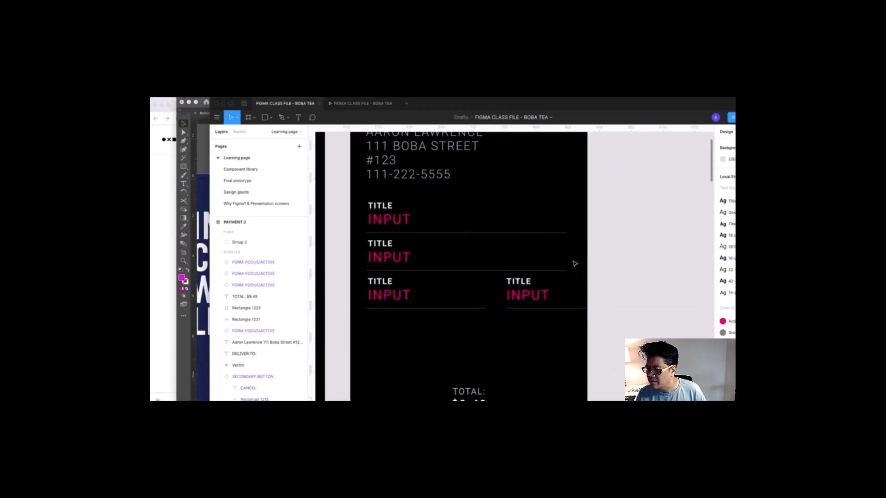
pyautogui.click(578, 302)
pyautogui.click(611, 332)
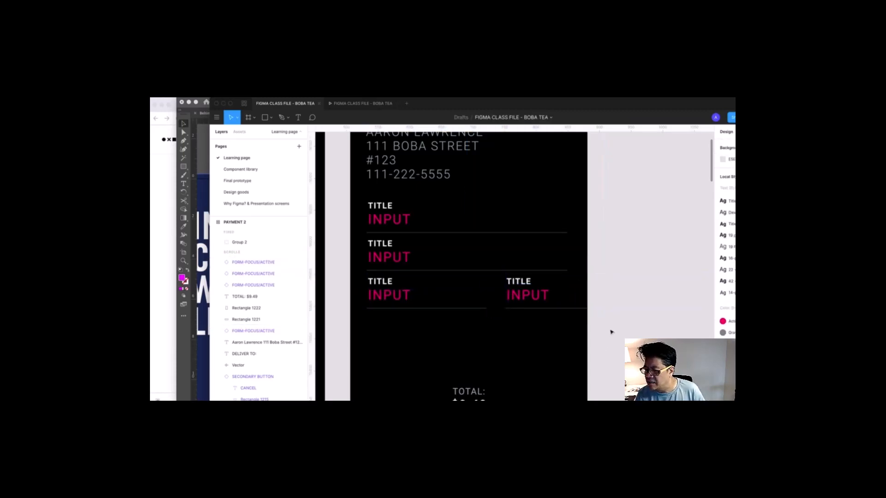
pyautogui.click(530, 292)
pyautogui.moveTo(611, 328); pyautogui.dragTo(448, 223)
pyautogui.moveTo(501, 302); pyautogui.dragTo(579, 304)
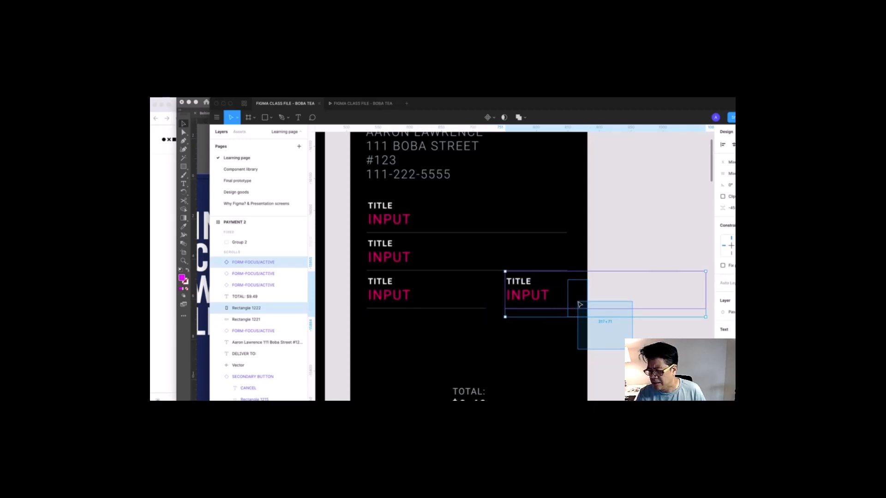
pyautogui.moveTo(579, 305); pyautogui.dragTo(579, 305)
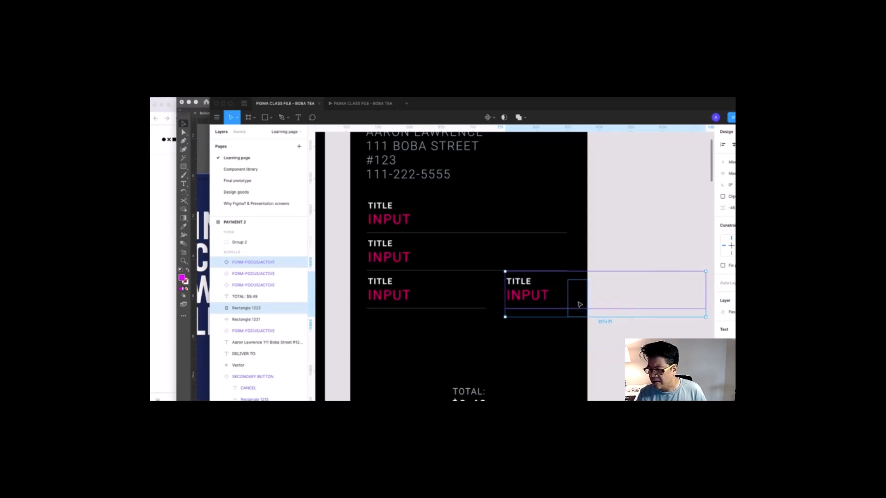
pyautogui.keyDown('shift'); pyautogui.click(523, 297); pyautogui.keyUp('shift')
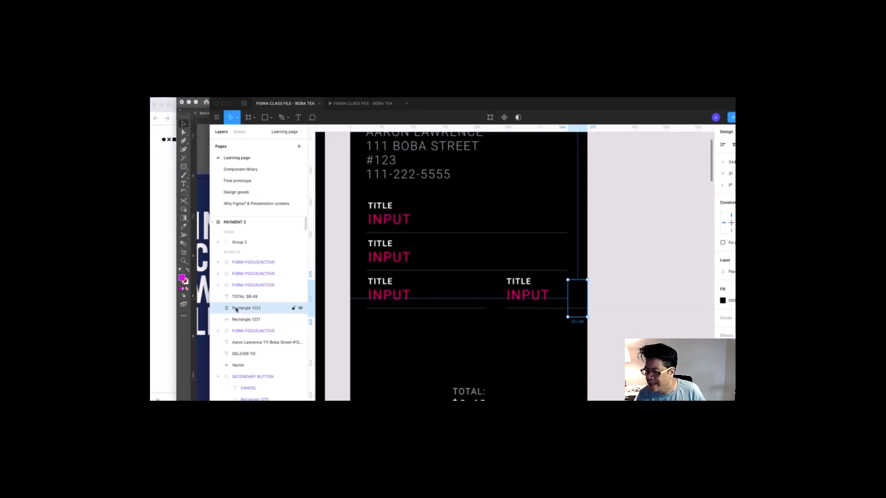
pyautogui.moveTo(237, 309); pyautogui.dragTo(243, 260)
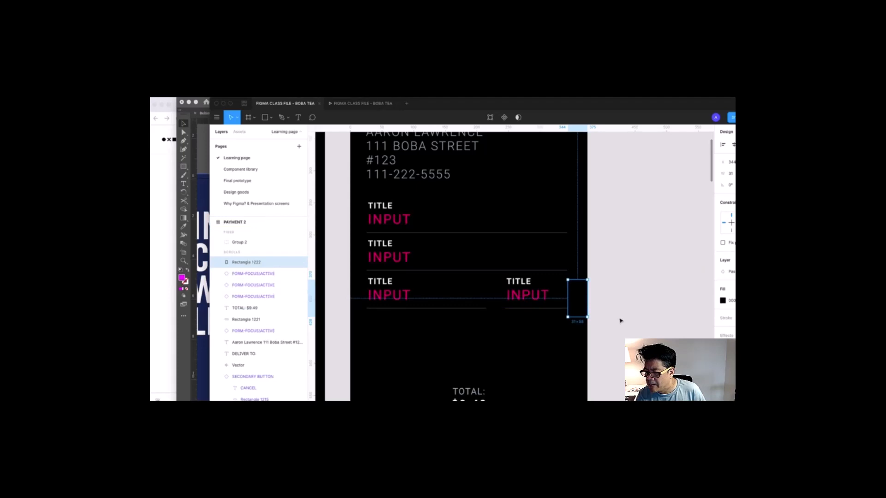
pyautogui.click(620, 321)
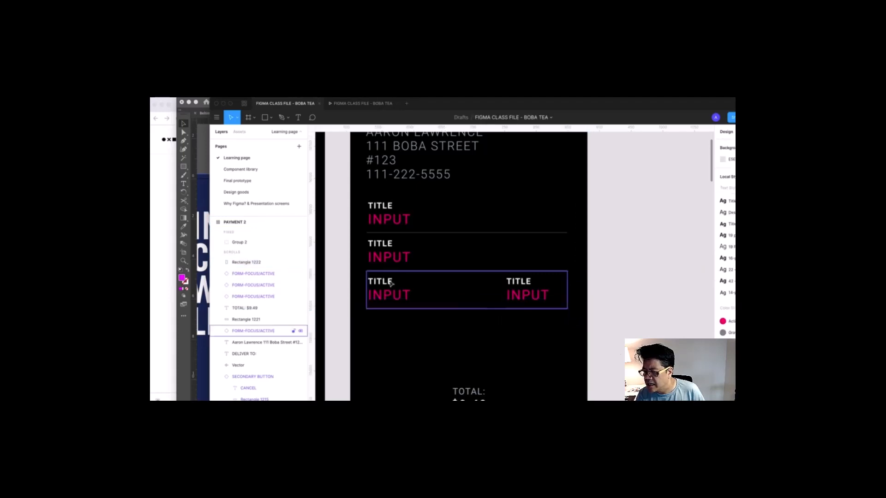
# - Label the first field NAME ON CARD and enter the cardholder's name in Original Case
pyautogui.doubleClick(386, 211)
pyautogui.doubleClick(385, 208)
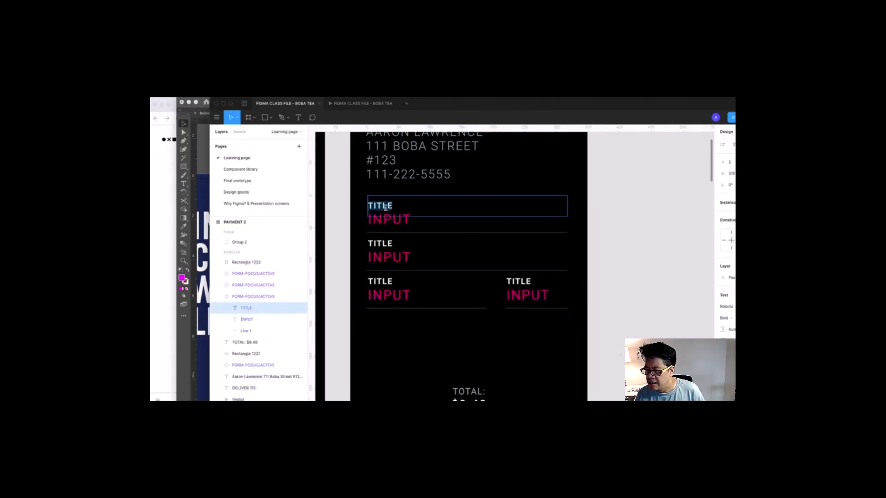
pyautogui.write('NA')
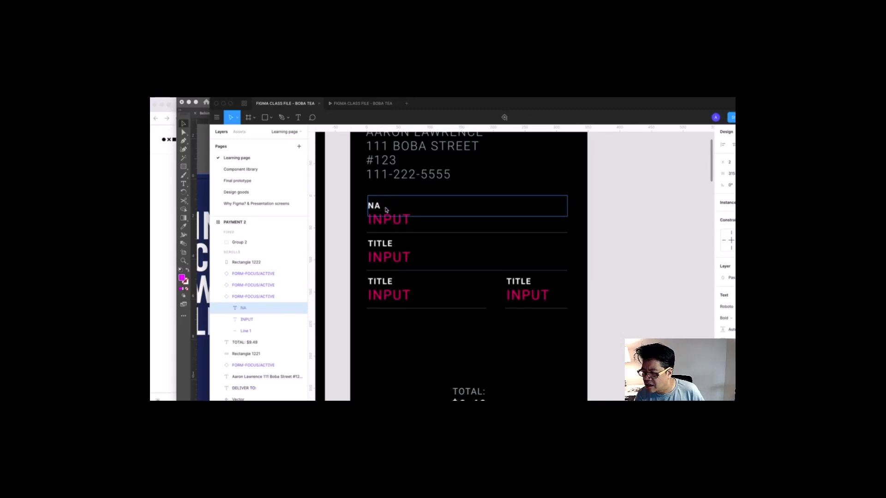
pyautogui.write('ME ON CARD')
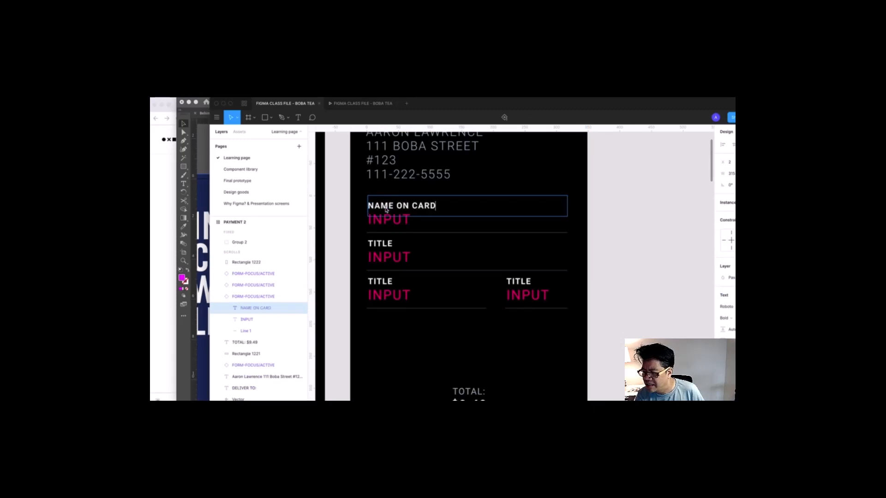
pyautogui.doubleClick(394, 223)
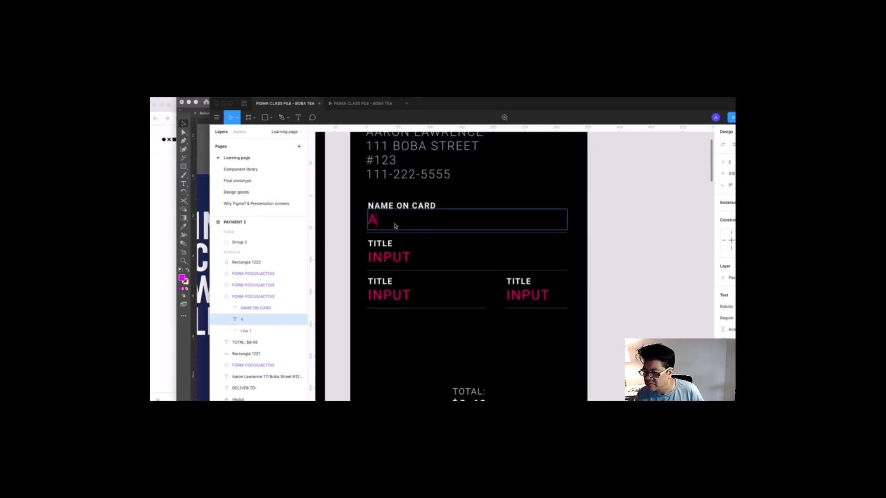
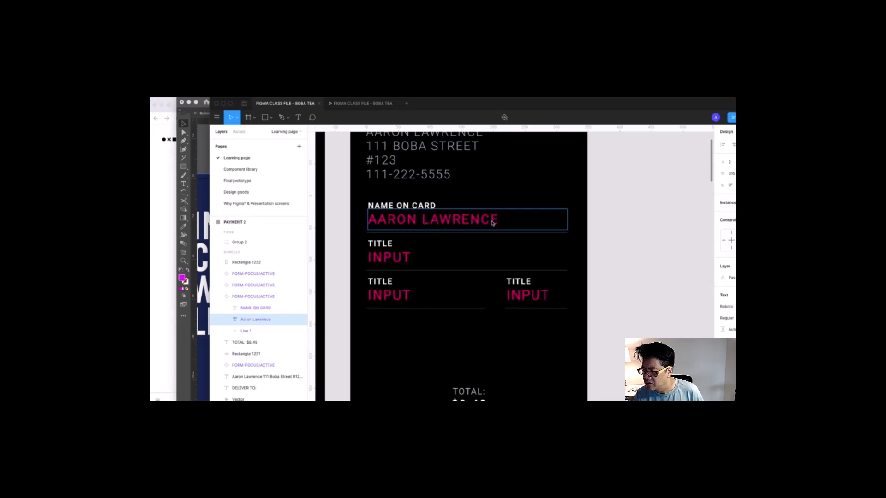
pyautogui.moveTo(501, 221); pyautogui.dragTo(367, 222)
pyautogui.click(281, 94)
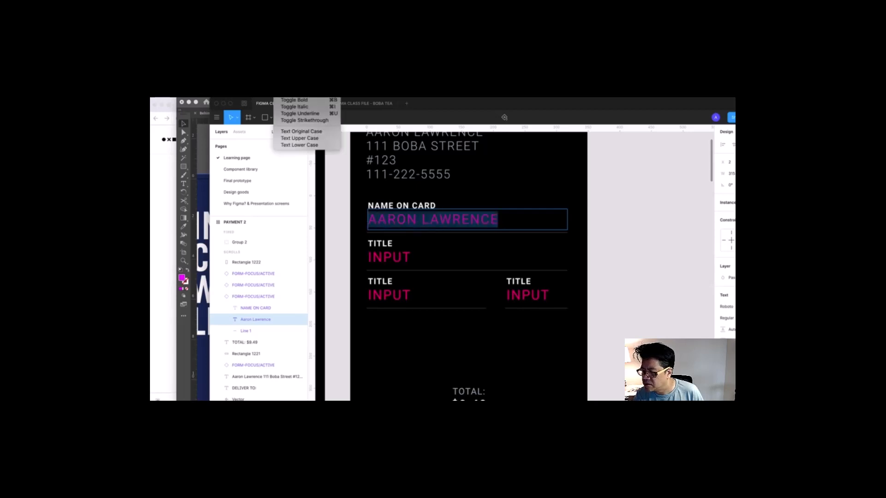
pyautogui.click(282, 94)
pyautogui.click(299, 131)
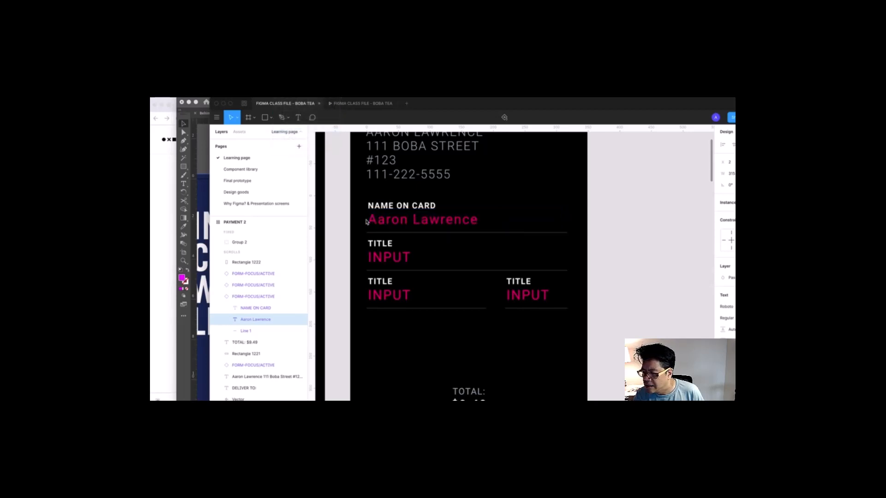
# - Label the second field CARD NUMBER and fill it with a masked sample card number
pyautogui.click(399, 263)
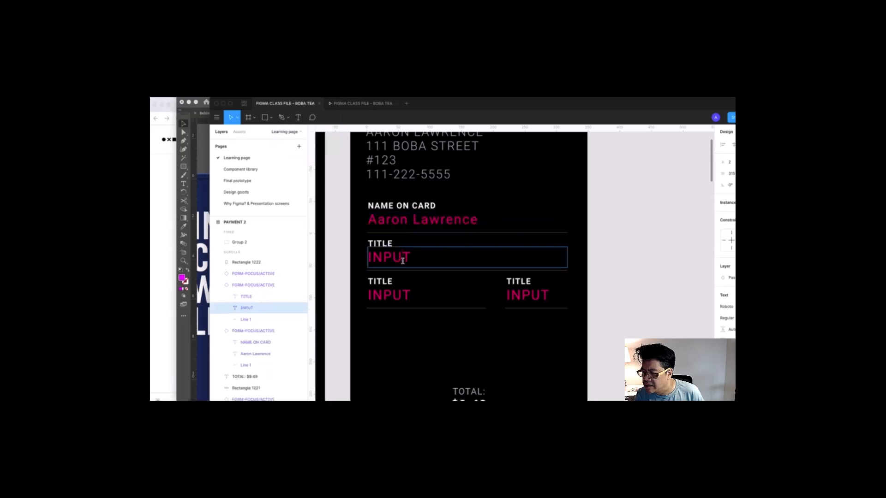
pyautogui.doubleClick(401, 261)
pyautogui.click(389, 244)
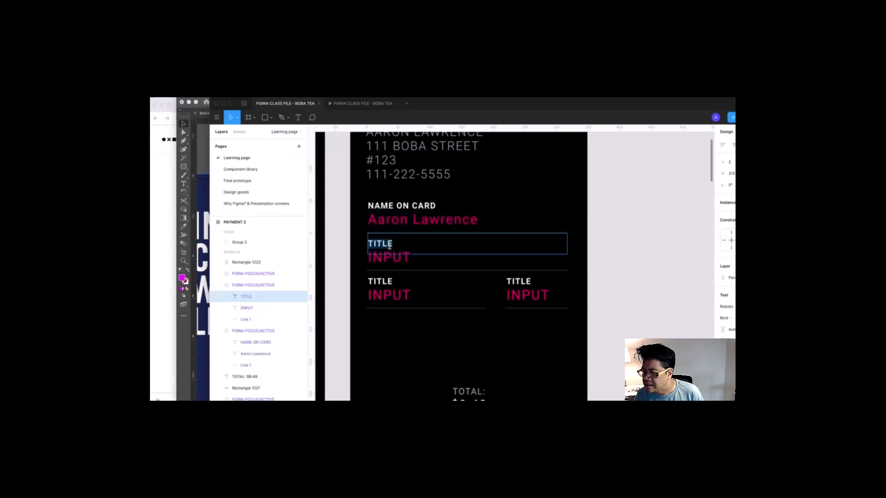
pyautogui.doubleClick(389, 248)
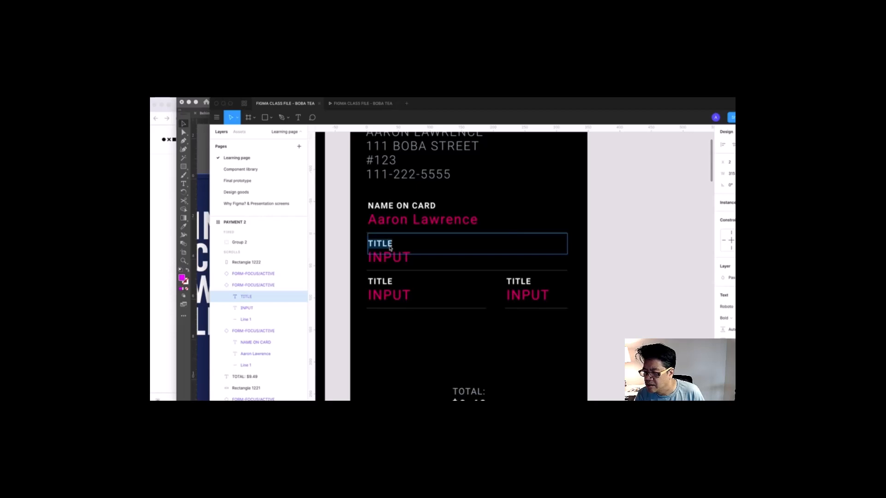
pyautogui.write('CARD')
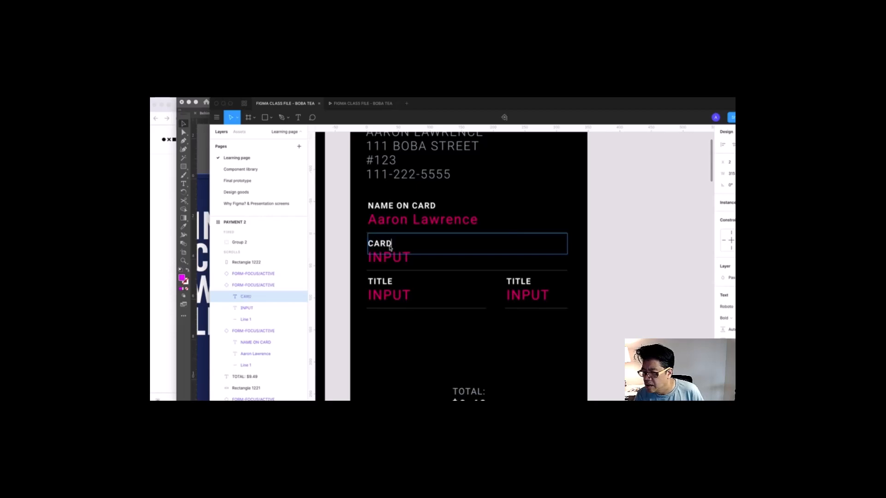
pyautogui.write(' NUM')
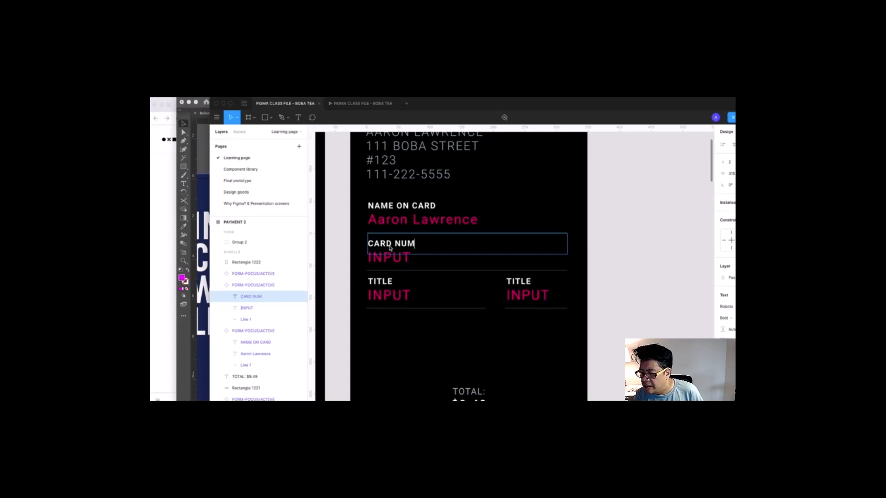
pyautogui.write('<BER')
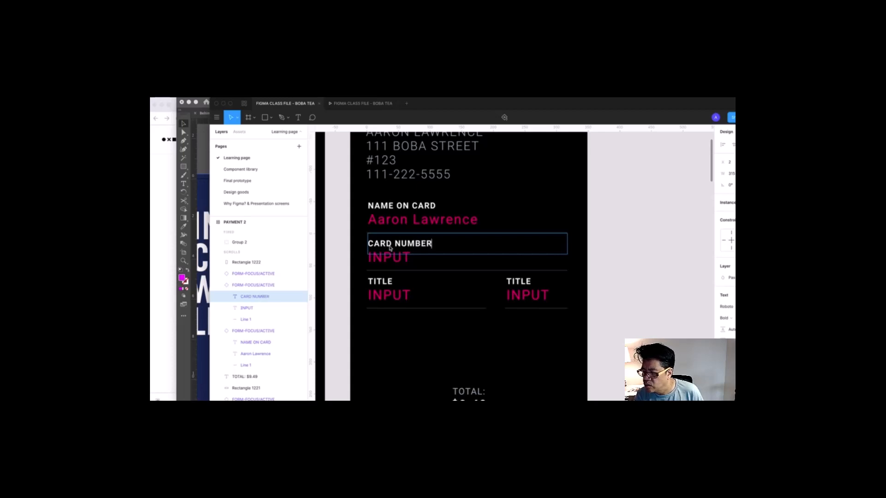
pyautogui.click(389, 259)
pyautogui.doubleClick(389, 259)
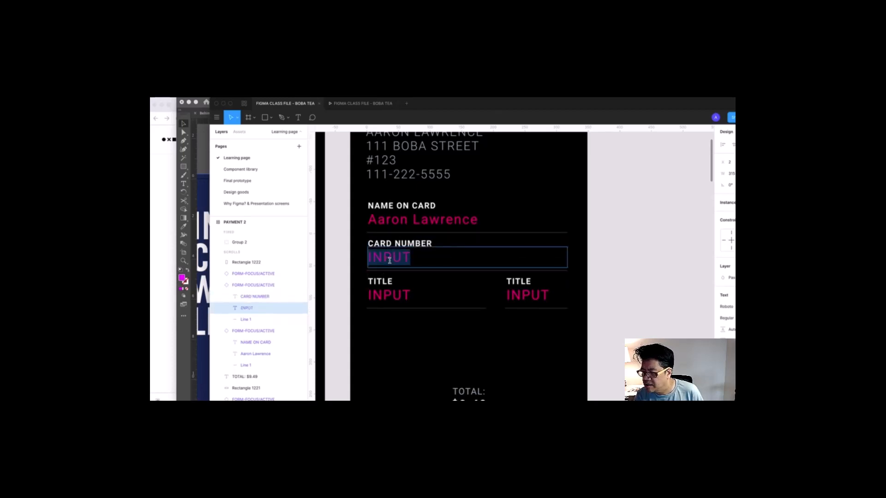
pyautogui.write('••')
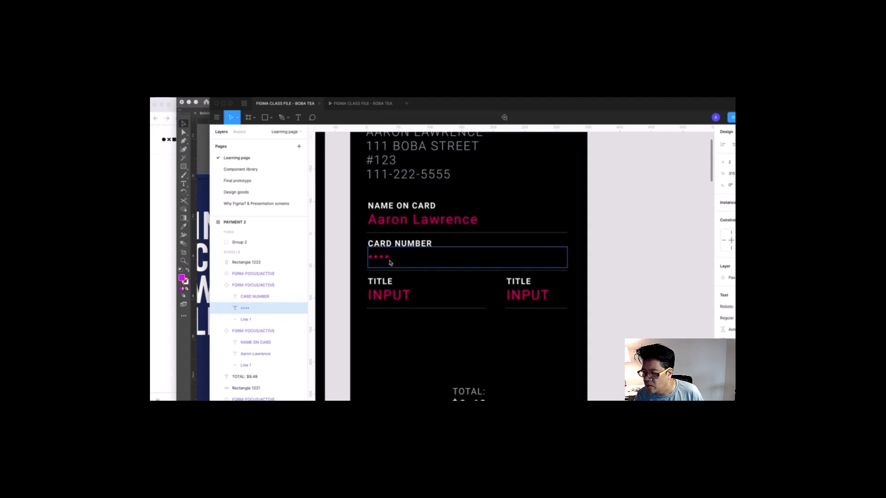
pyautogui.write('•• ••••')
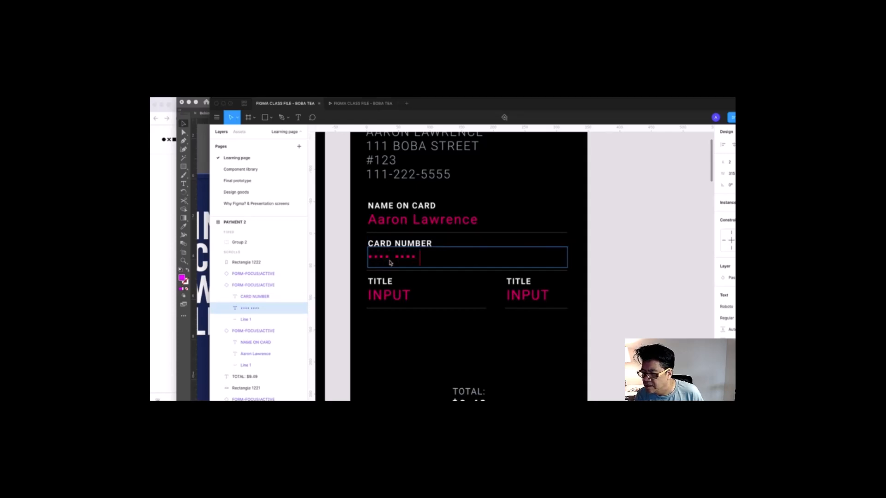
pyautogui.write(' ••••')
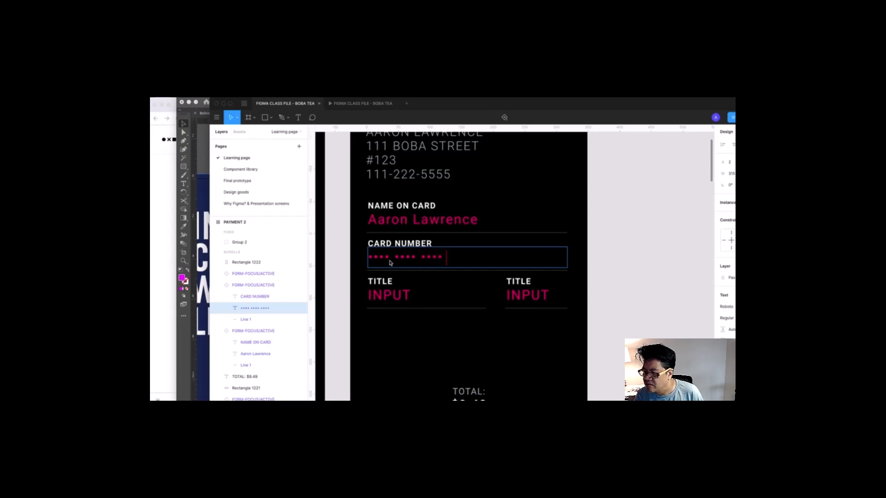
pyautogui.write(' 1111')
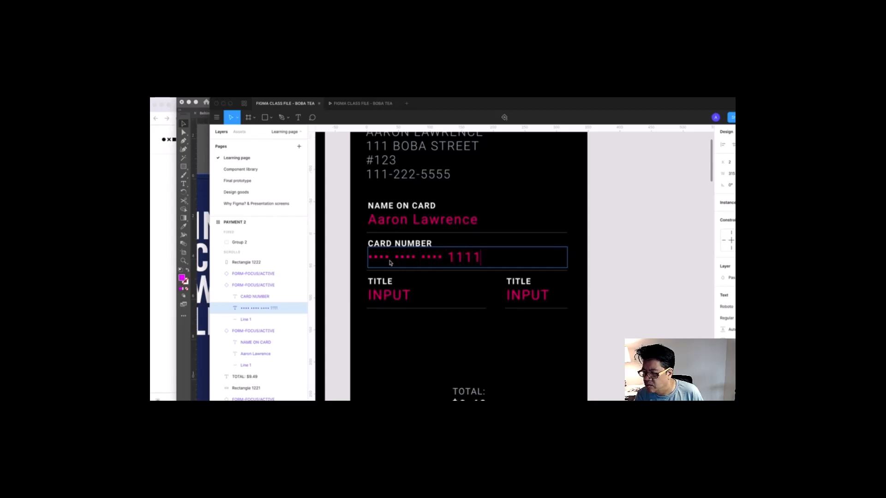
pyautogui.click(611, 277)
pyautogui.scroll(-1, 609, 282)
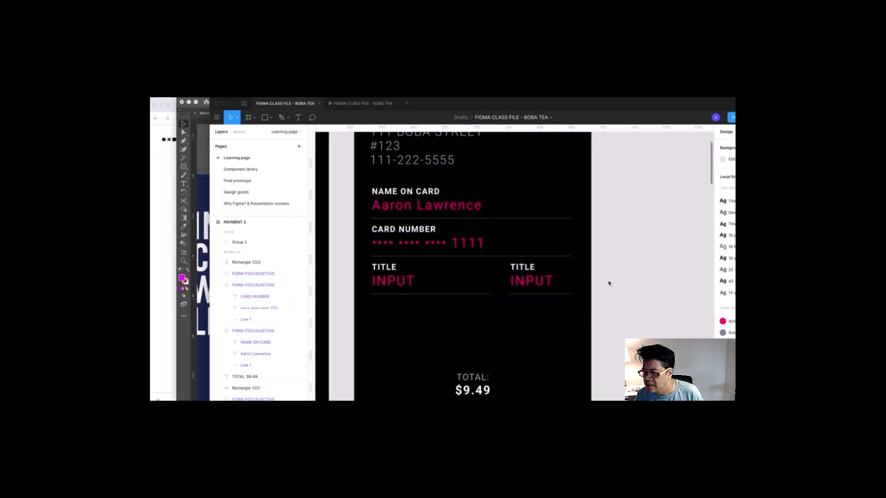
# - Label the bottom-left field EXPIRATION DATE and set its value to 01/20
pyautogui.hscroll(-1, 635, 288)
pyautogui.hscroll(-2, 635, 288)
pyautogui.scroll(1, 646, 289)
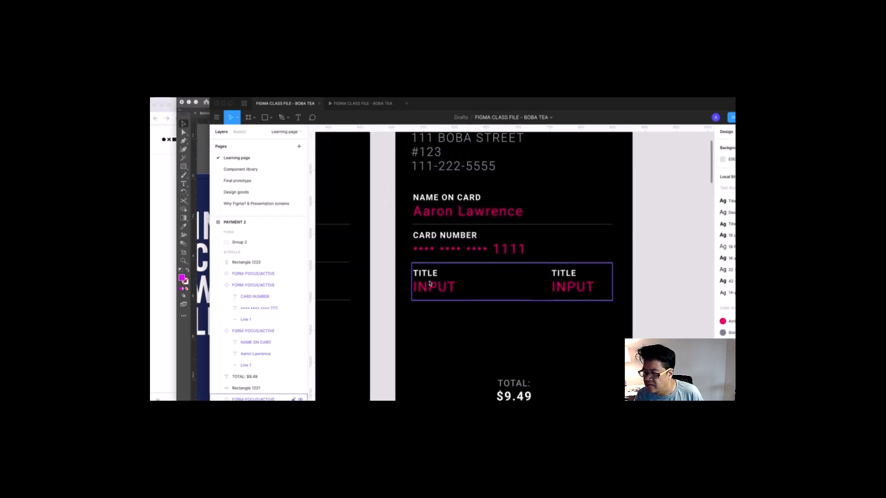
pyautogui.click(427, 278)
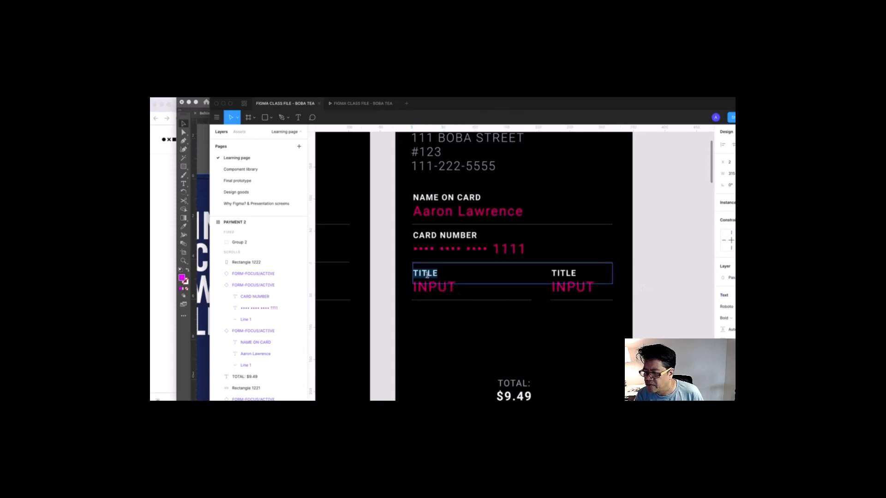
pyautogui.click(427, 275)
pyautogui.moveTo(439, 274); pyautogui.dragTo(401, 276)
pyautogui.write('EXPIR')
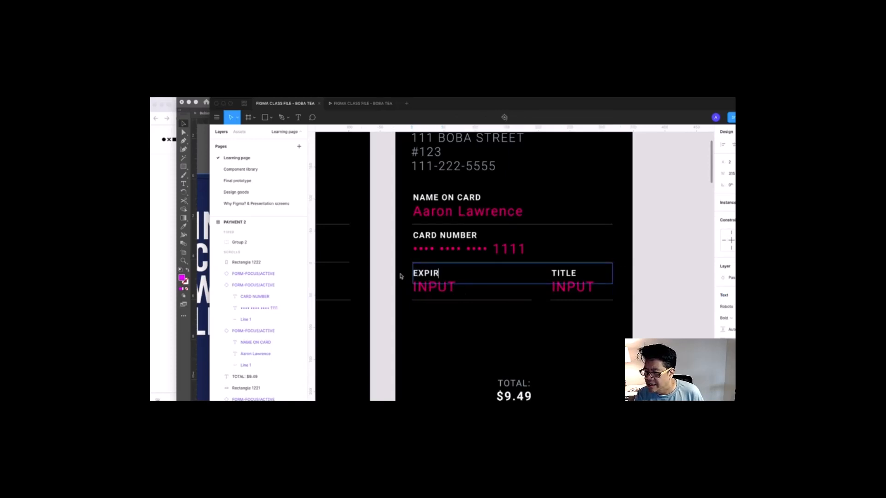
pyautogui.write('ATION')
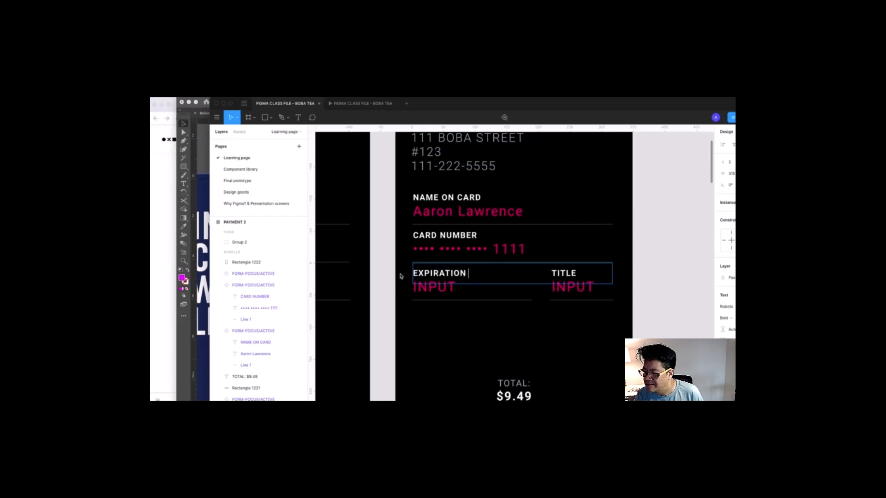
pyautogui.write(' DATE')
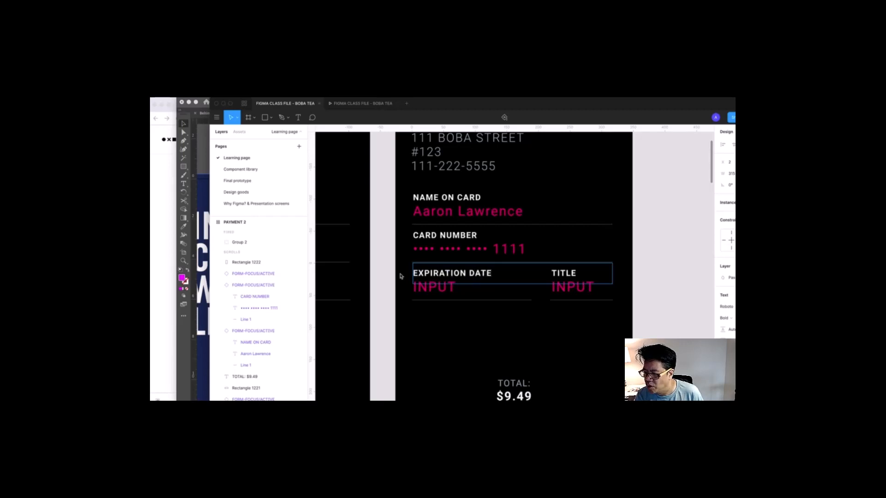
pyautogui.doubleClick(438, 291)
pyautogui.write('1')
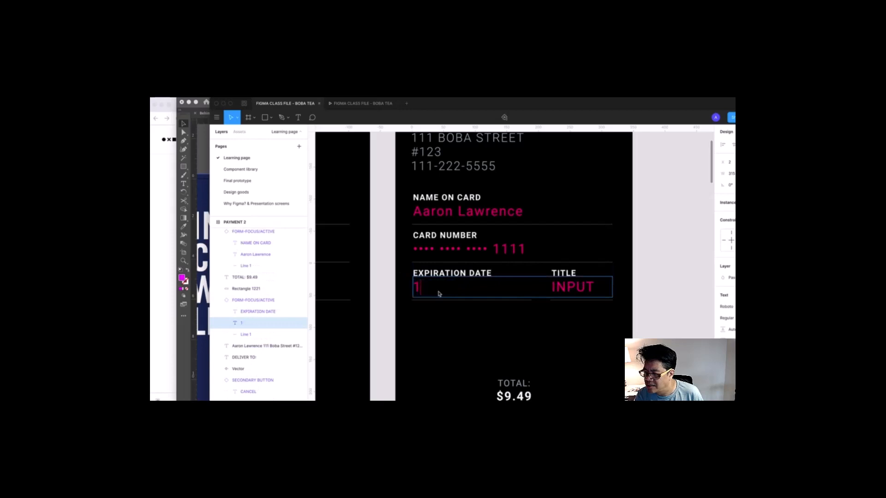
pyautogui.press('BackSpace')
pyautogui.write('01/20')
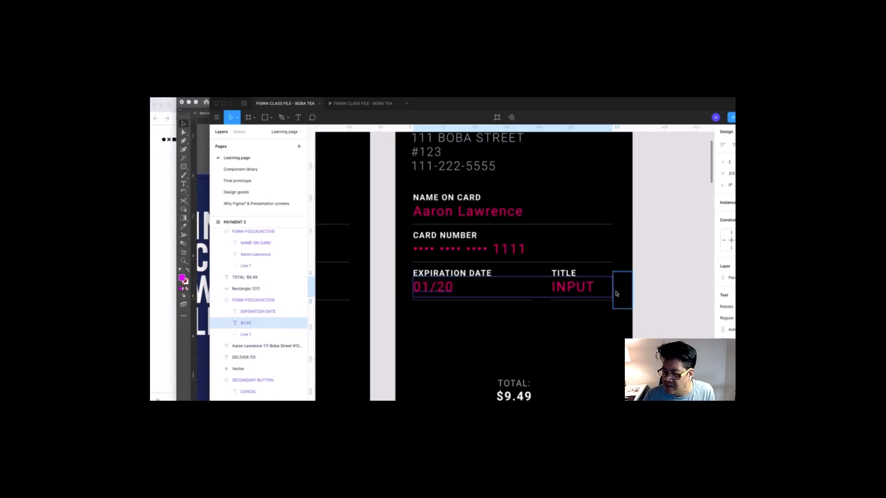
# - Retitle the bottom-right field CVV and set its value to 123
pyautogui.hscroll(3, 624, 293)
pyautogui.click(499, 270)
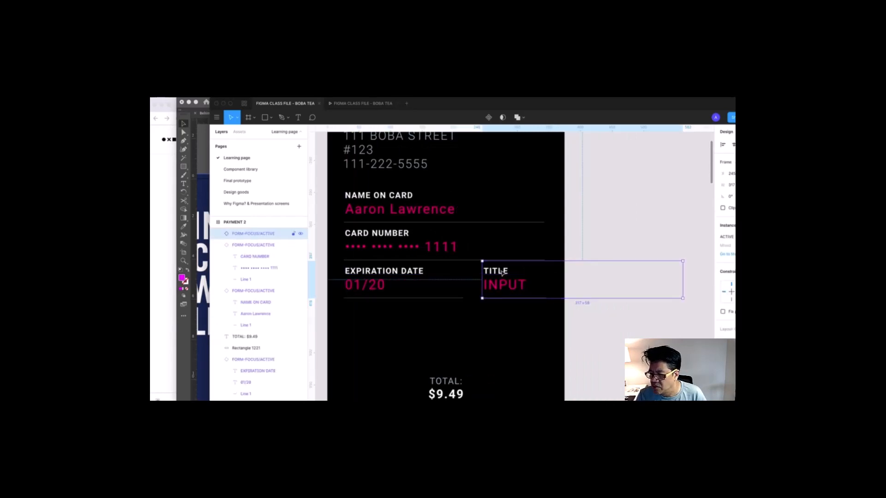
pyautogui.doubleClick(500, 270)
pyautogui.write('CVV')
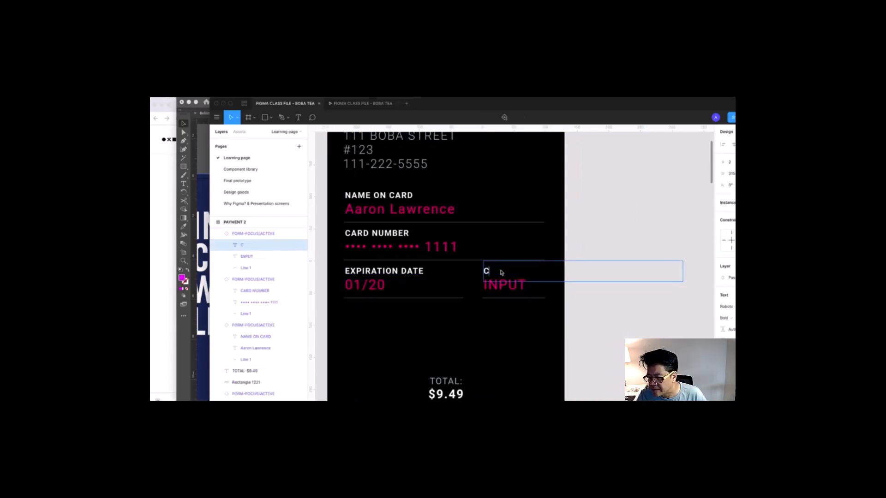
pyautogui.doubleClick(505, 287)
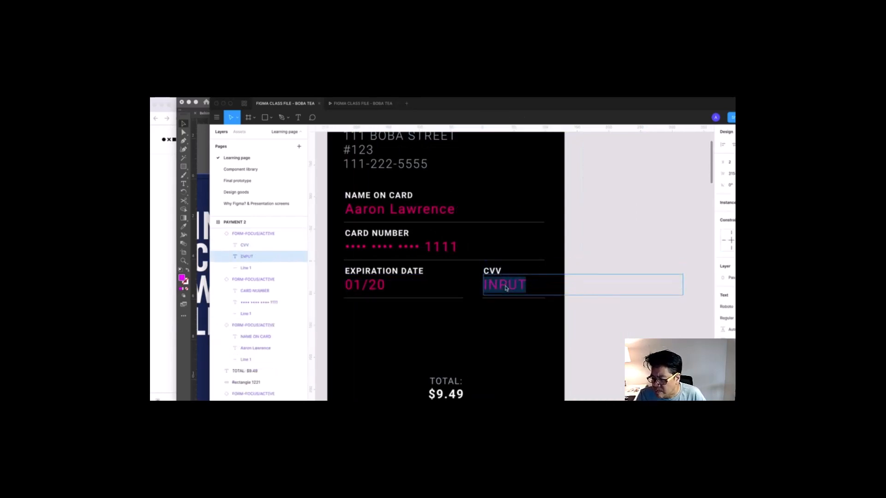
pyautogui.write('123')
pyautogui.press('Escape')
pyautogui.press('Escape')
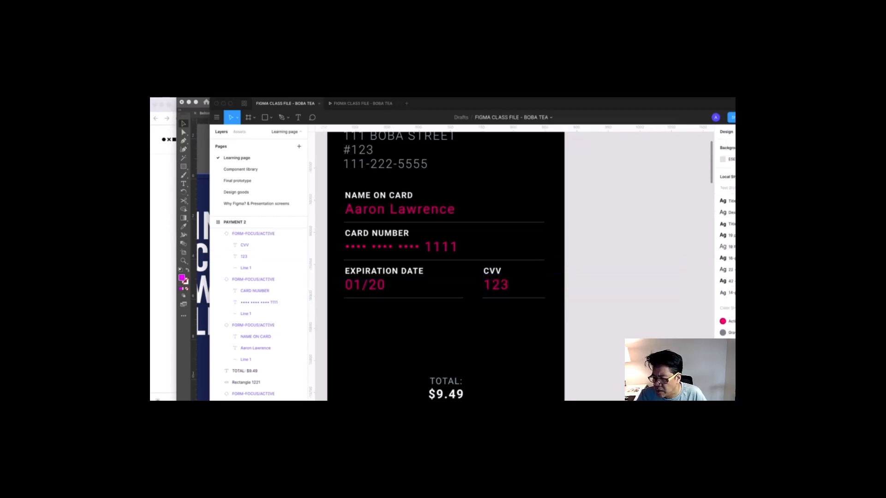
pyautogui.press('super+minus')
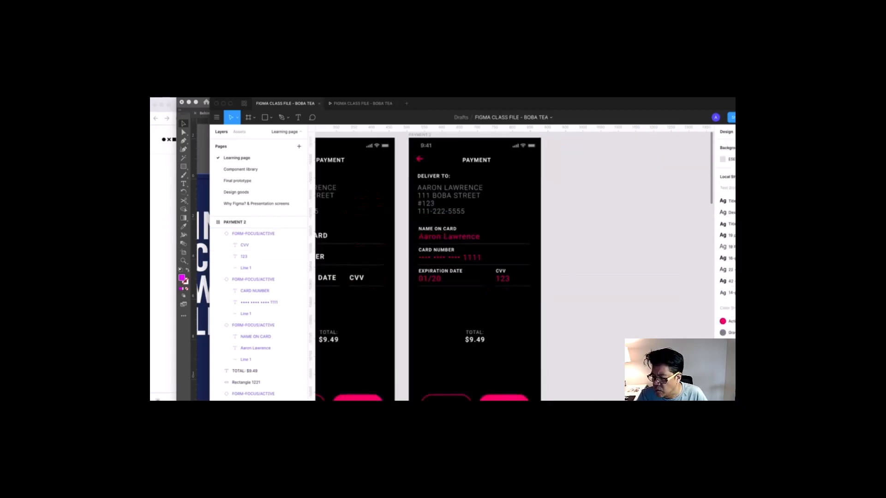
# - Copy the Keyboard Light Email from ADDRESS 1 and paste it into the PAYMENT 2 frame
pyautogui.press('super+minus')
pyautogui.press('super+minus')
pyautogui.moveTo(349, 191); pyautogui.dragTo(496, 335)
pyautogui.click(441, 336)
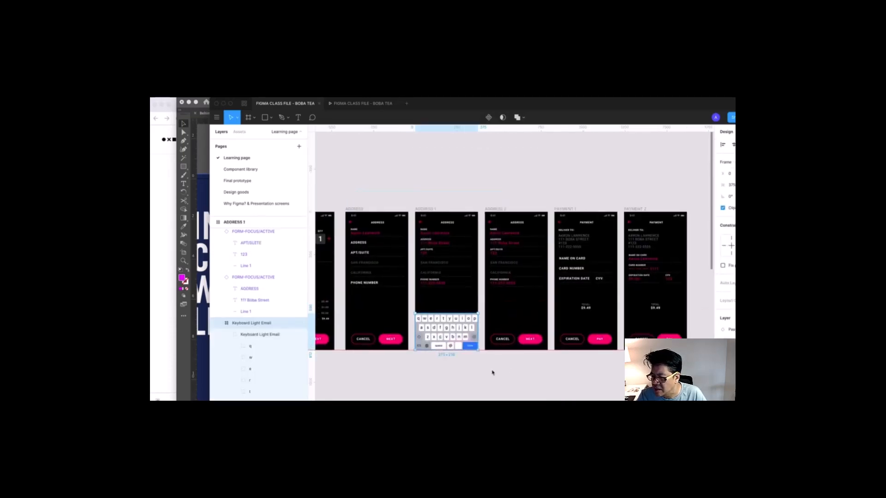
pyautogui.hscroll(3, 492, 373)
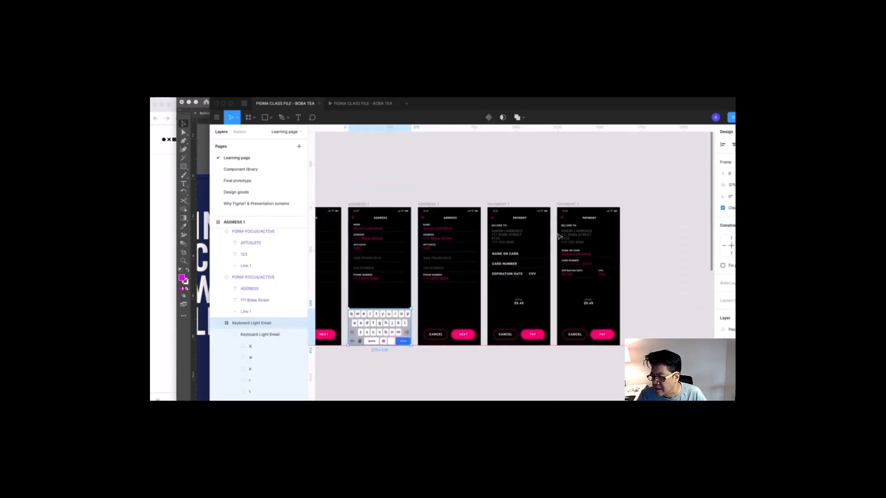
pyautogui.click(570, 206)
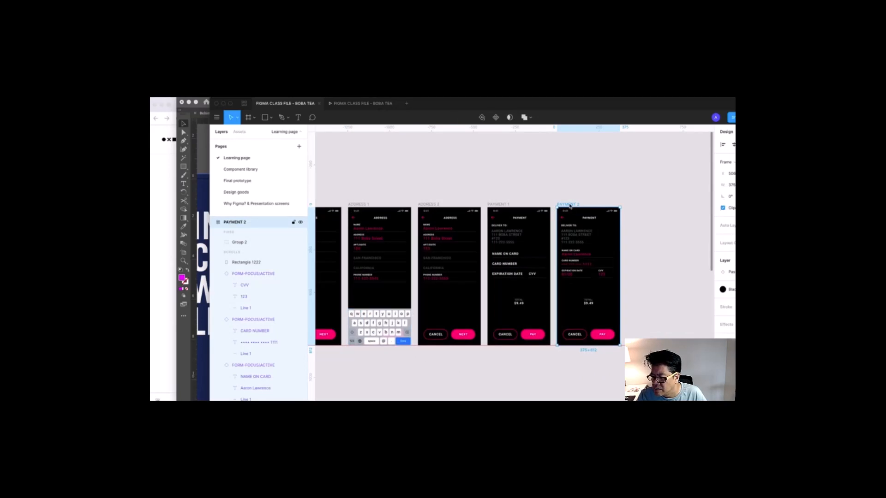
pyautogui.moveTo(524, 174); pyautogui.dragTo(642, 359)
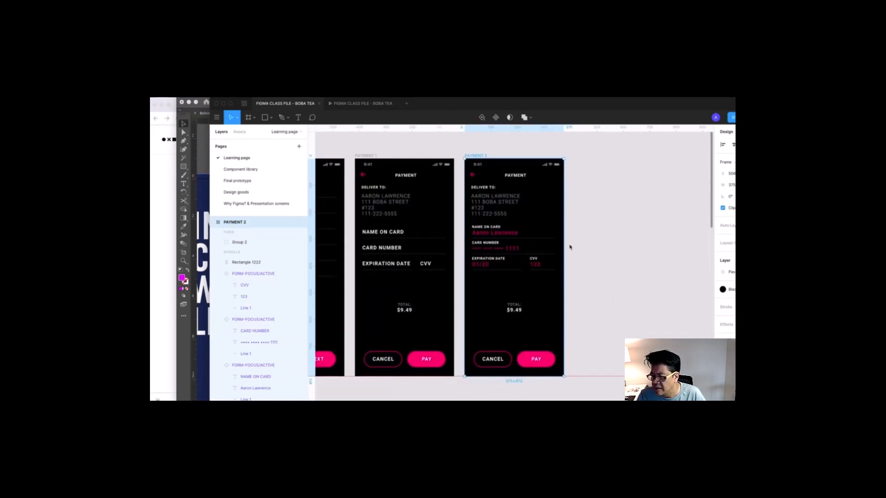
pyautogui.press('super+v')
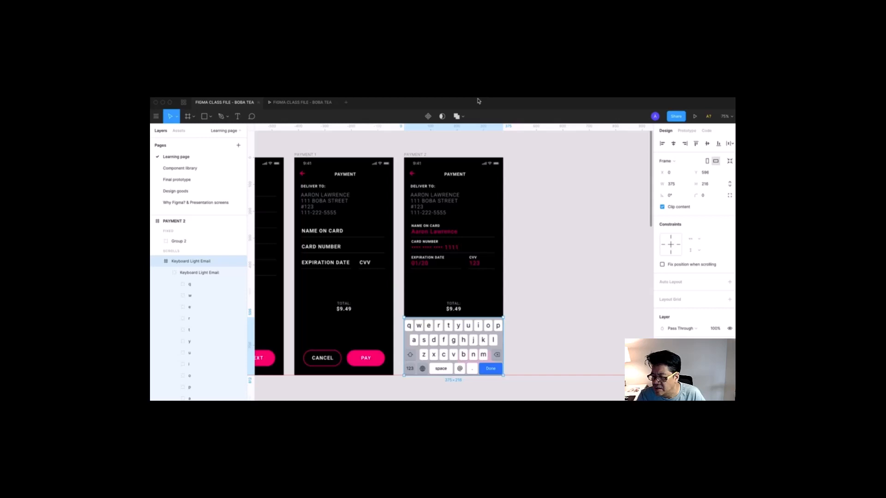
pyautogui.moveTo(538, 277); pyautogui.dragTo(556, 268)
pyautogui.press('-')
# - Group PAYMENT 1's Name on Card, Card Number, Expiration Date and CVV fields
pyautogui.press('z')
pyautogui.moveTo(360, 182); pyautogui.dragTo(435, 356)
pyautogui.click(483, 256)
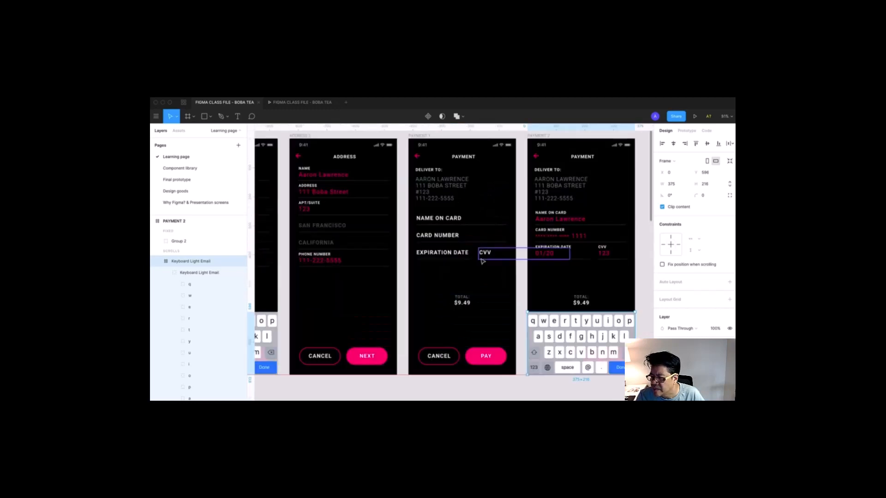
pyautogui.keyDown('shift'); pyautogui.click(452, 255); pyautogui.keyUp('shift')
pyautogui.keyDown('shift'); pyautogui.click(447, 239); pyautogui.keyUp('shift')
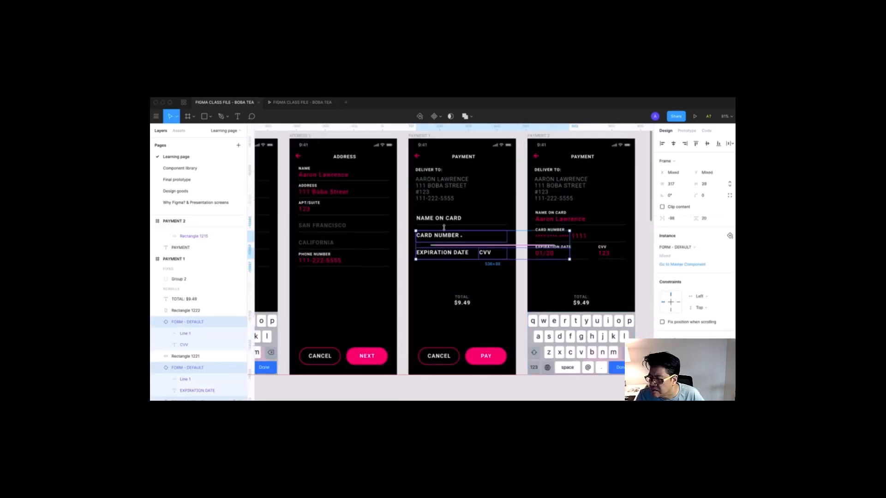
pyautogui.keyDown('shift'); pyautogui.click(443, 221); pyautogui.keyUp('shift')
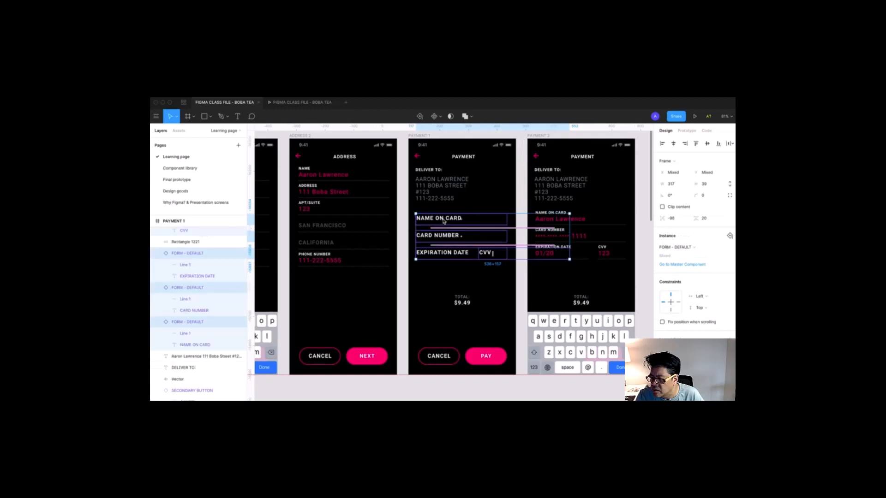
pyautogui.press('super+g')
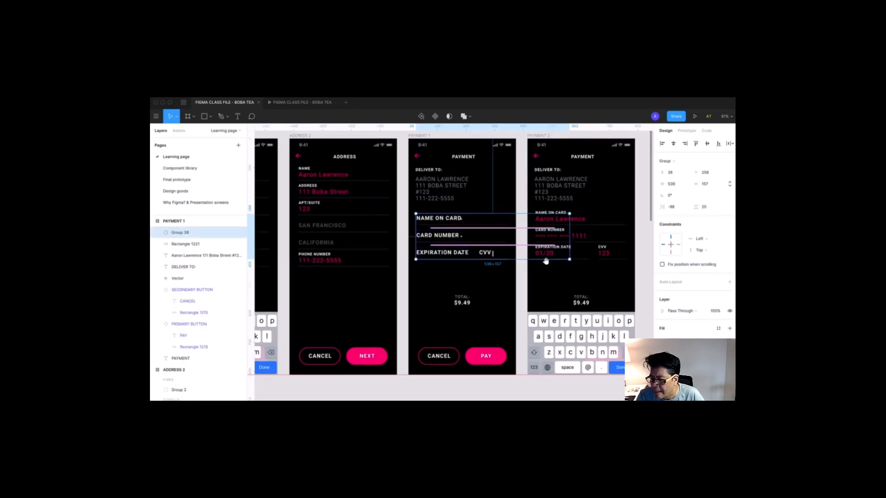
# - Link the card-field group to PAYMENT 2 with a Move In, Ease Out 300ms transition
pyautogui.moveTo(545, 261); pyautogui.dragTo(481, 265)
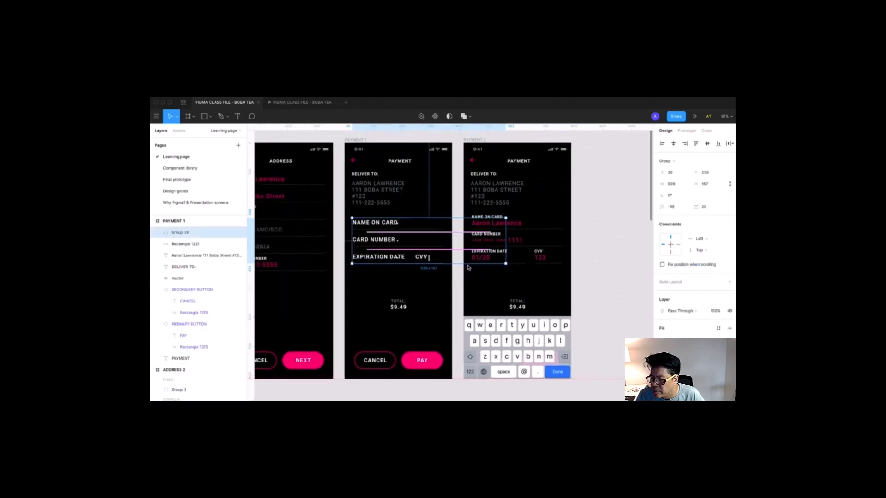
pyautogui.click(687, 131)
pyautogui.rightClick(386, 249)
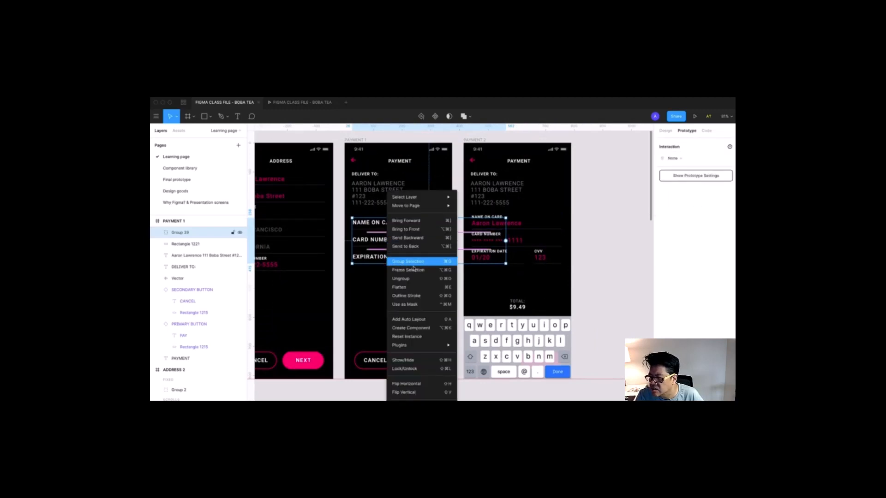
pyautogui.click(413, 269)
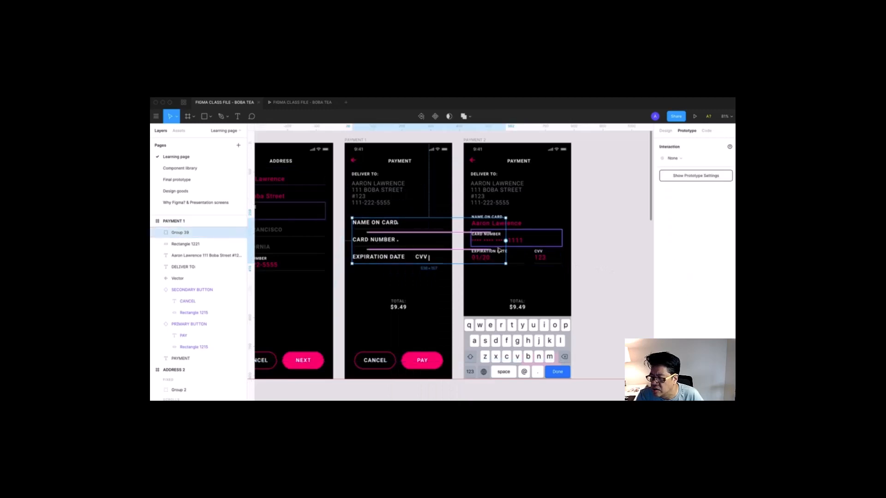
pyautogui.moveTo(505, 241); pyautogui.dragTo(549, 145)
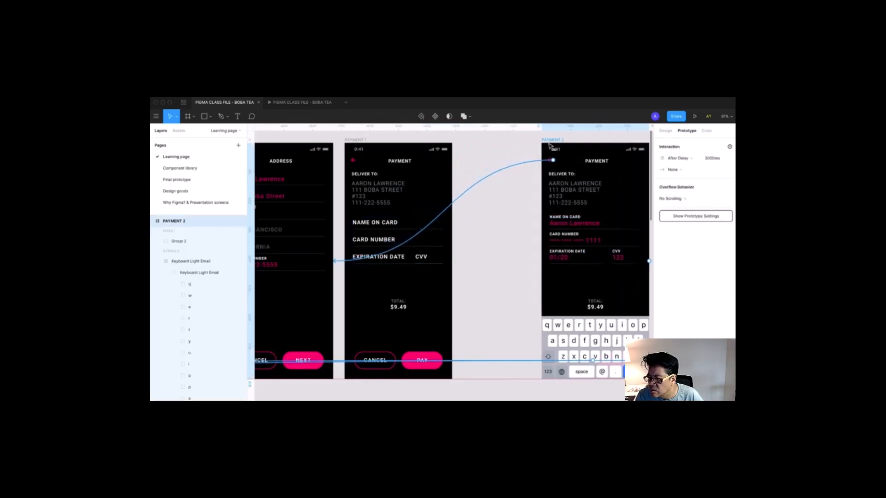
# - Keep the card group's On Tap trigger and switch its transition from Move In to Instant
pyautogui.click(397, 255)
pyautogui.moveTo(516, 238); pyautogui.dragTo(443, 245)
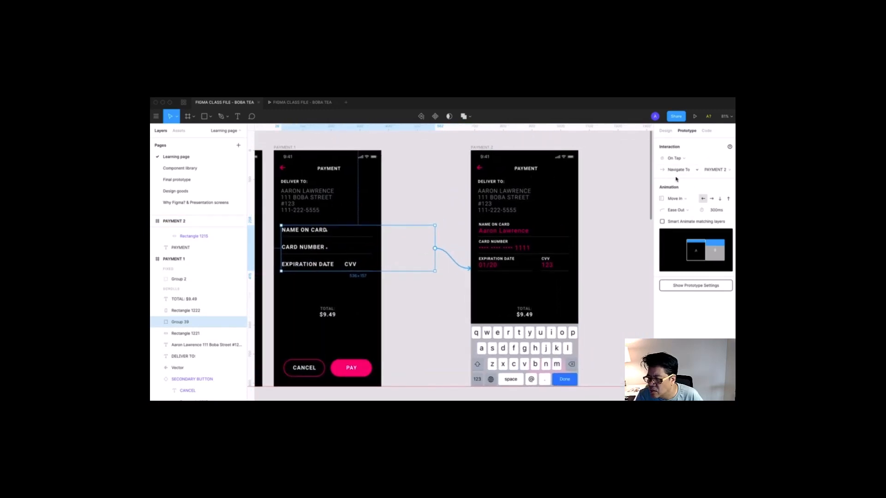
pyautogui.click(675, 159)
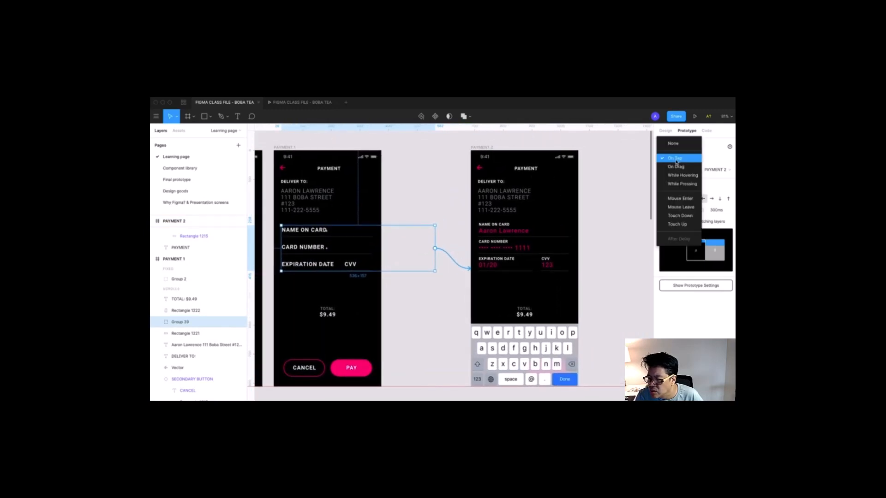
pyautogui.click(676, 159)
pyautogui.click(682, 200)
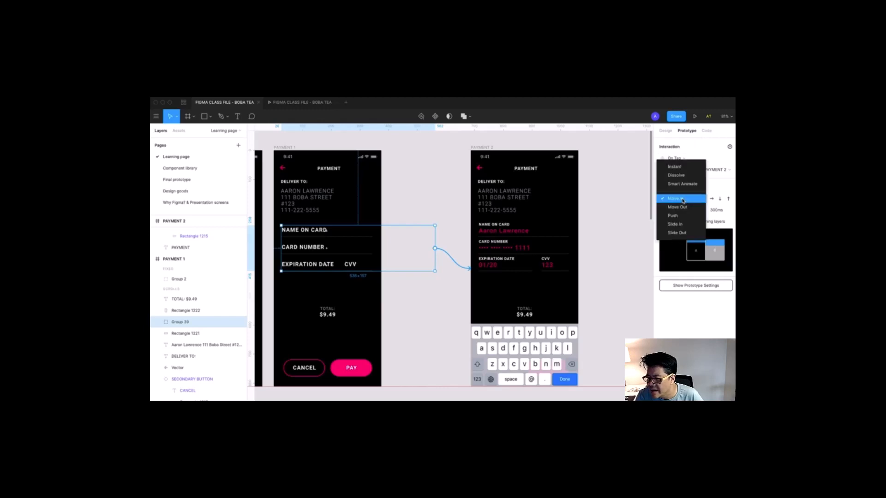
pyautogui.click(674, 166)
# - Duplicate PAYMENT 2 beside it as a new PAYMENT 3 screen
pyautogui.hscroll(-2, 477, 294)
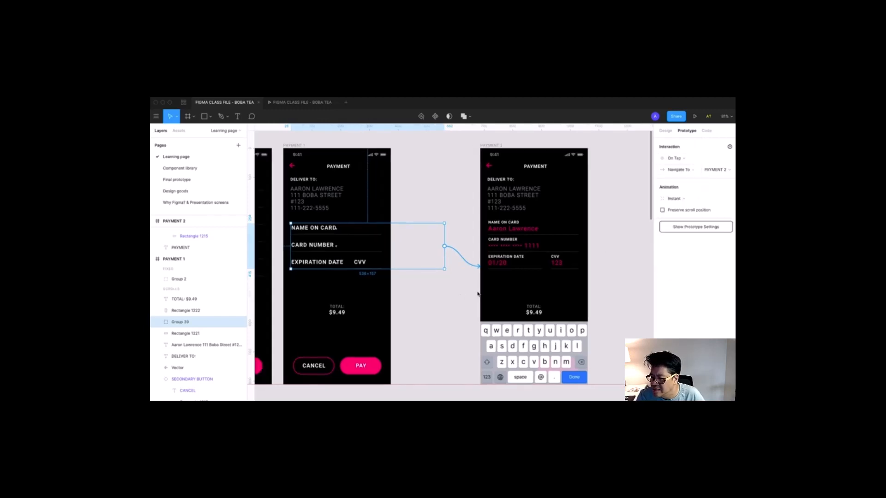
pyautogui.hscroll(-2, 478, 294)
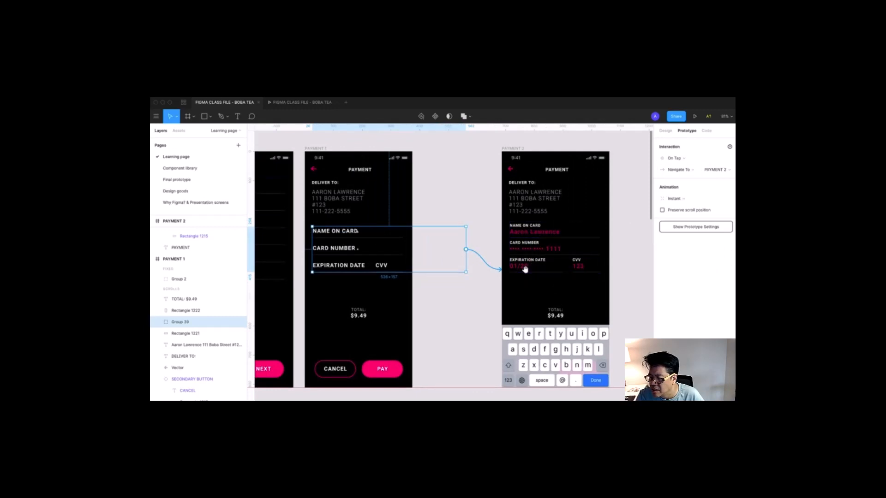
pyautogui.hscroll(1, 523, 265)
pyautogui.scroll(-4, 510, 268)
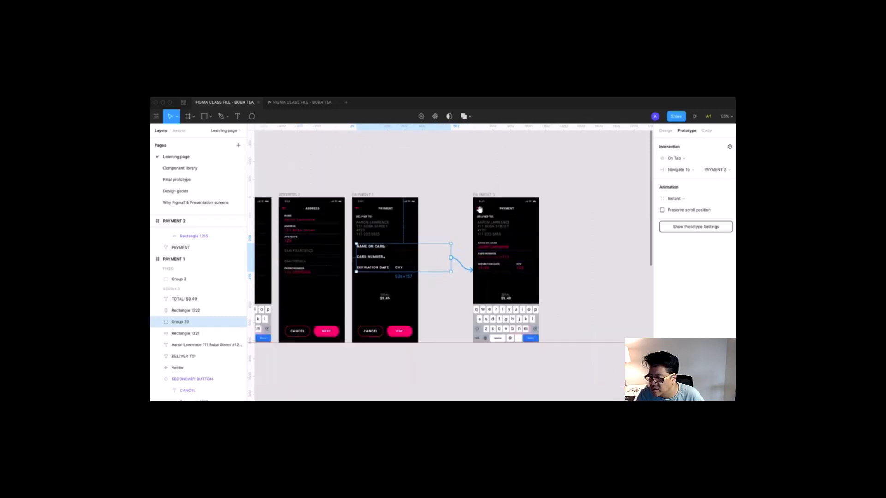
pyautogui.hscroll(2, 463, 209)
pyautogui.keyDown('alt'); pyautogui.moveTo(456, 195); pyautogui.dragTo(518, 195); pyautogui.keyUp('alt')
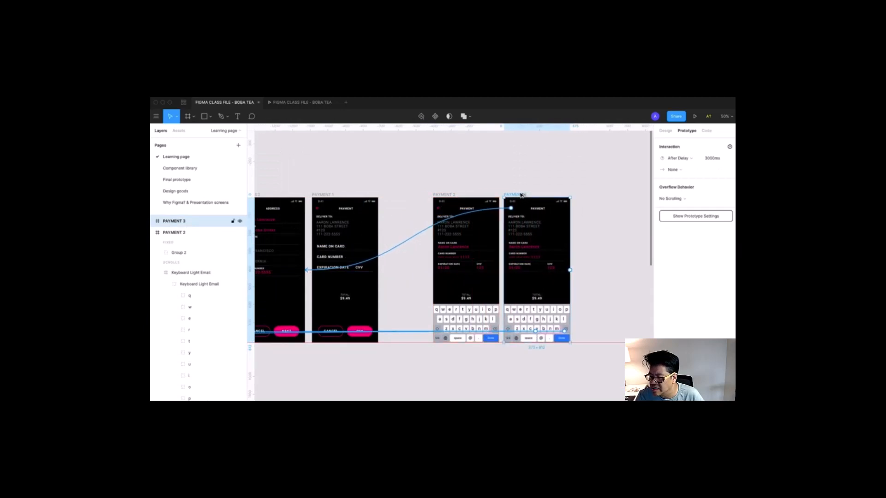
# - Link the Done key on PAYMENT 2's keyboard to PAYMENT 3
pyautogui.click(492, 340)
pyautogui.doubleClick(492, 340)
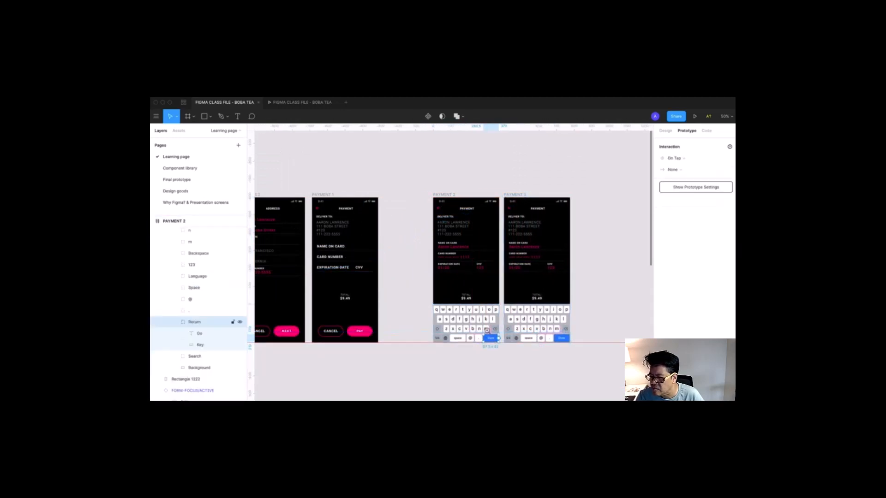
pyautogui.scroll(2, 508, 363)
pyautogui.scroll(1, 508, 363)
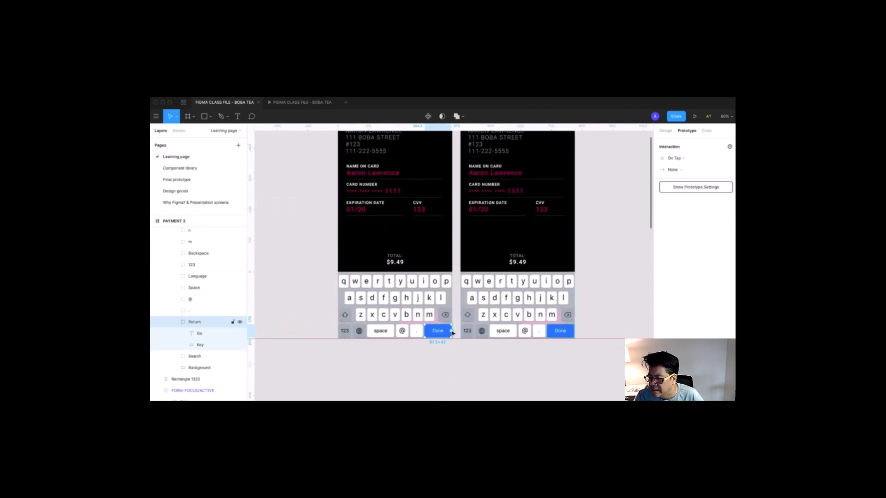
pyautogui.moveTo(453, 332); pyautogui.dragTo(474, 322)
# - Shift the PAYMENT 3 screen further to the right
pyautogui.moveTo(474, 323); pyautogui.dragTo(473, 397)
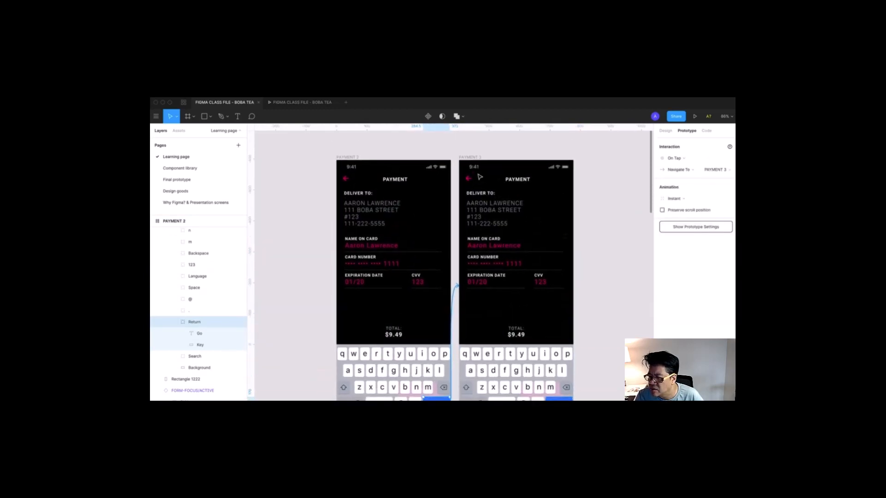
pyautogui.moveTo(476, 159); pyautogui.dragTo(486, 160)
pyautogui.scroll(-2, 441, 222)
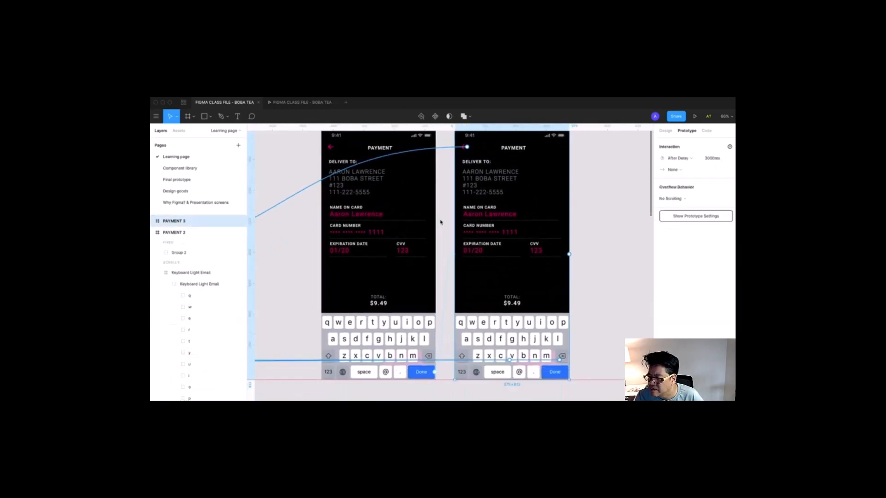
# - Confirm the Done key leads to PAYMENT 3, then delete PAYMENT 3's duplicate keyboard
pyautogui.click(428, 363)
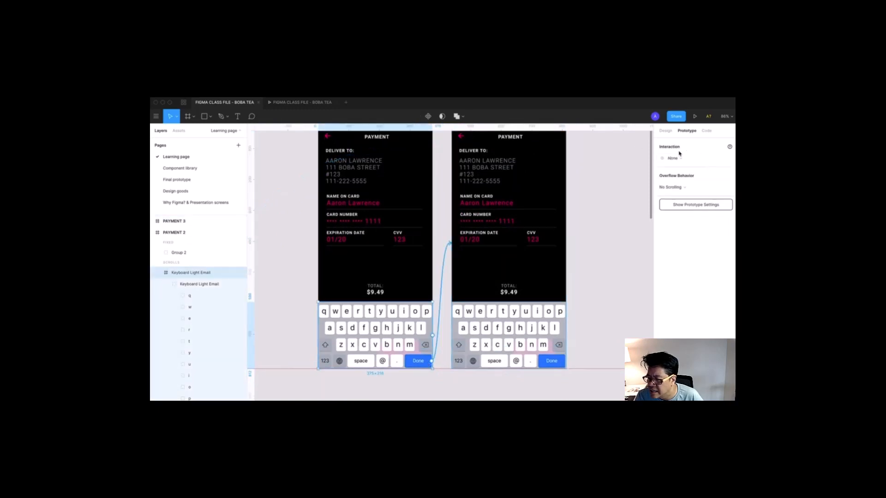
pyautogui.click(430, 365)
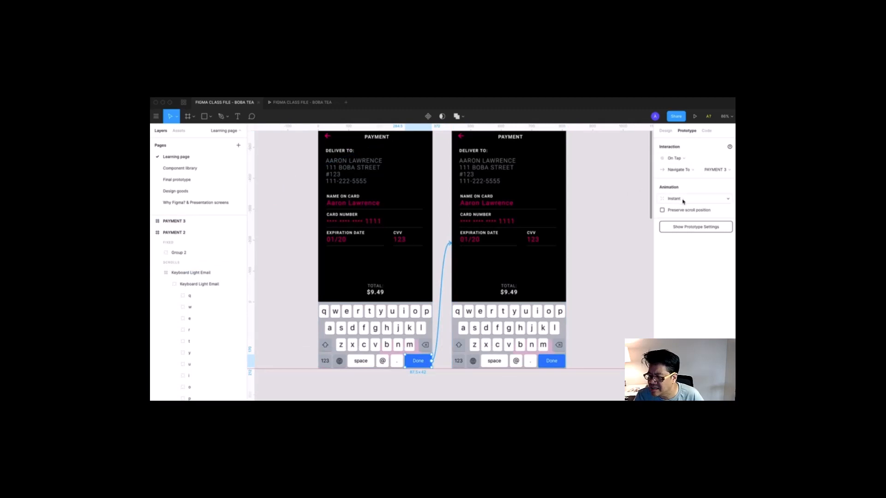
pyautogui.click(536, 338)
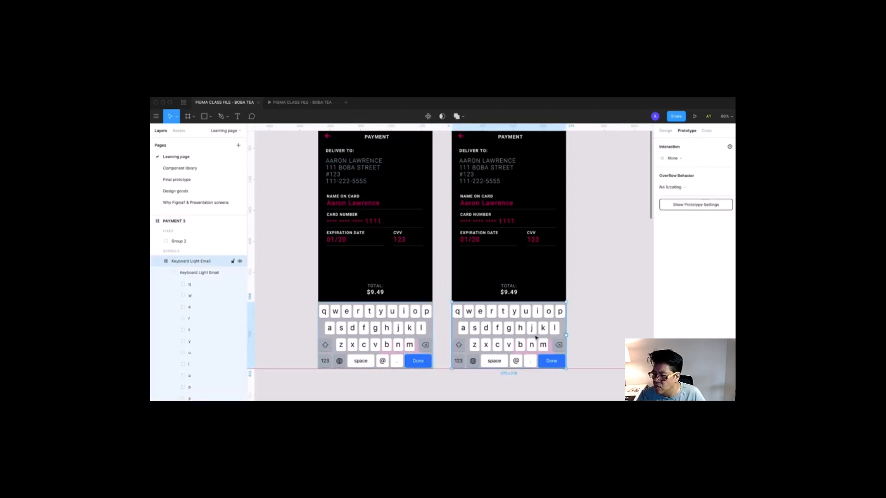
pyautogui.press('Delete')
pyautogui.press('super+minus')
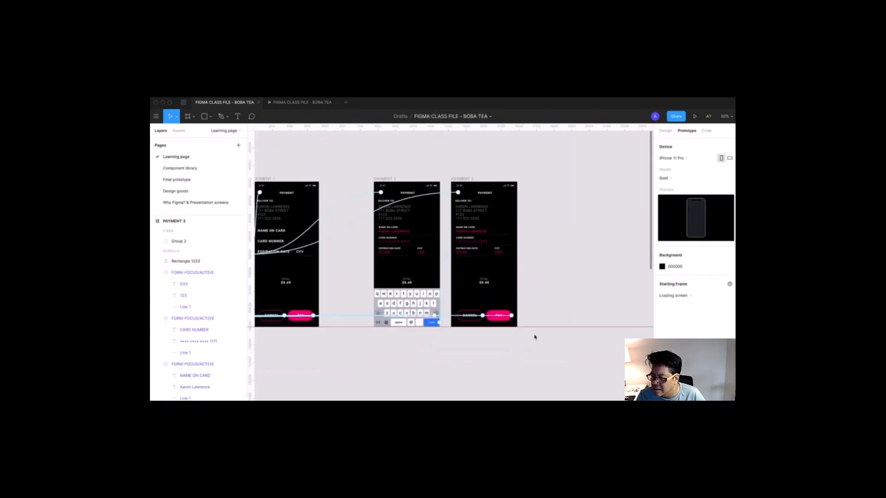
# - Remove the PAY button's Shopping link on PAYMENT 1
pyautogui.moveTo(531, 334); pyautogui.dragTo(595, 328)
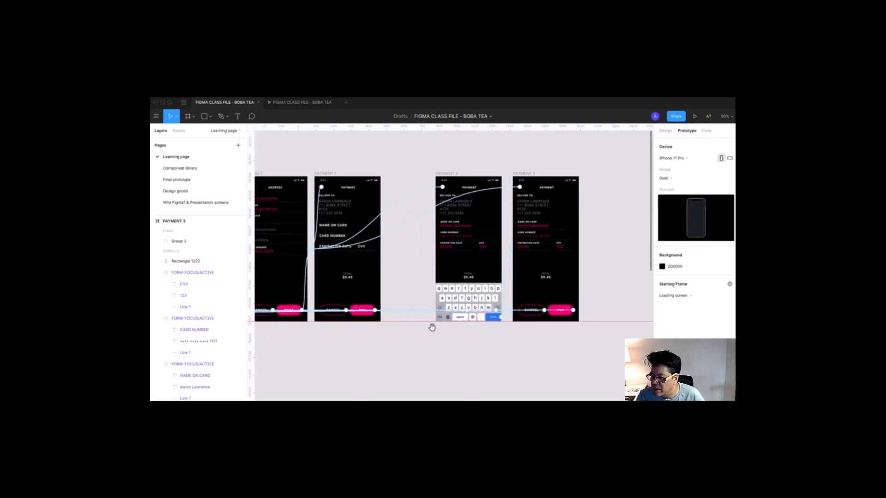
pyautogui.moveTo(432, 327); pyautogui.dragTo(461, 316)
pyautogui.click(405, 297)
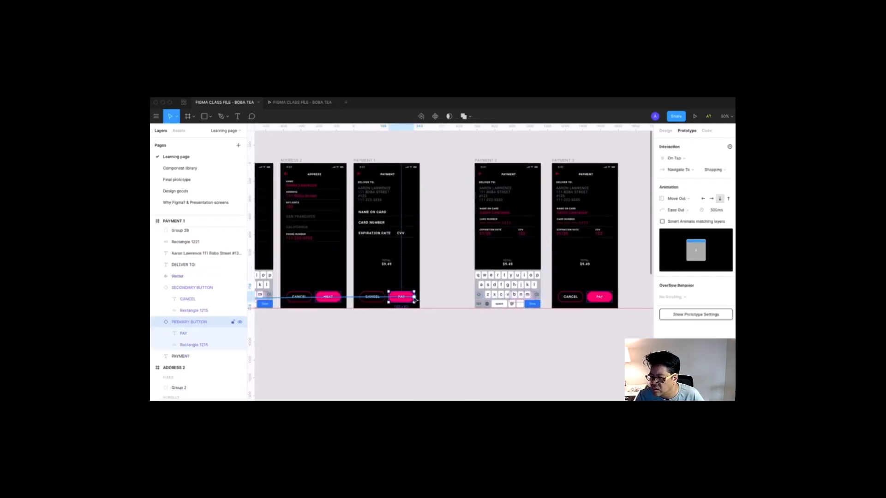
pyautogui.moveTo(415, 300); pyautogui.dragTo(450, 292)
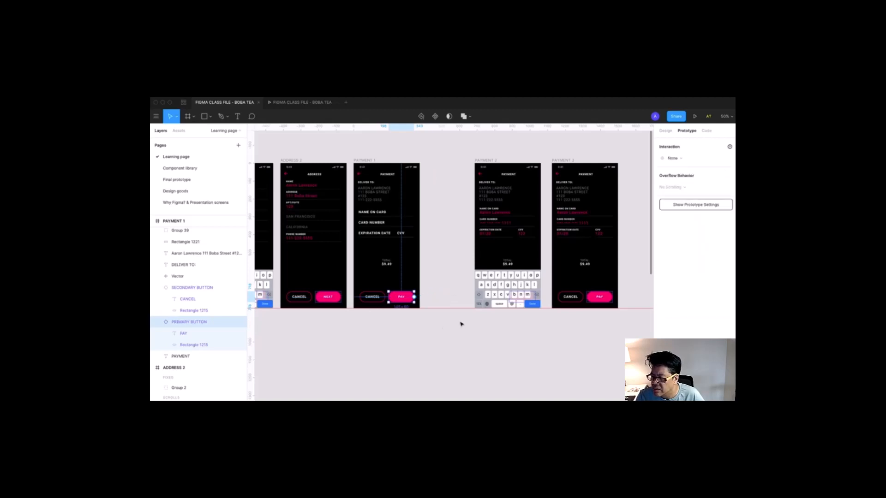
# - Nudge PAYMENT 2 slightly left and remove PAYMENT 3's PAY button link to Shopping
pyautogui.moveTo(490, 162); pyautogui.dragTo(461, 161)
pyautogui.hscroll(3, 415, 242)
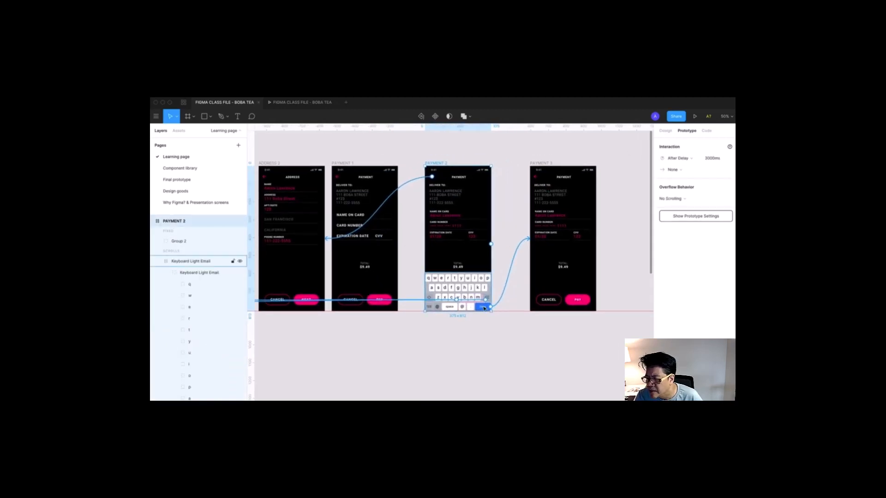
pyautogui.click(575, 302)
pyautogui.moveTo(591, 300); pyautogui.dragTo(571, 371)
pyautogui.click(485, 361)
# - Try dimming PAYMENT 1's PAY button opacity, then undo the change
pyautogui.press('z')
pyautogui.moveTo(323, 149); pyautogui.dragTo(443, 340)
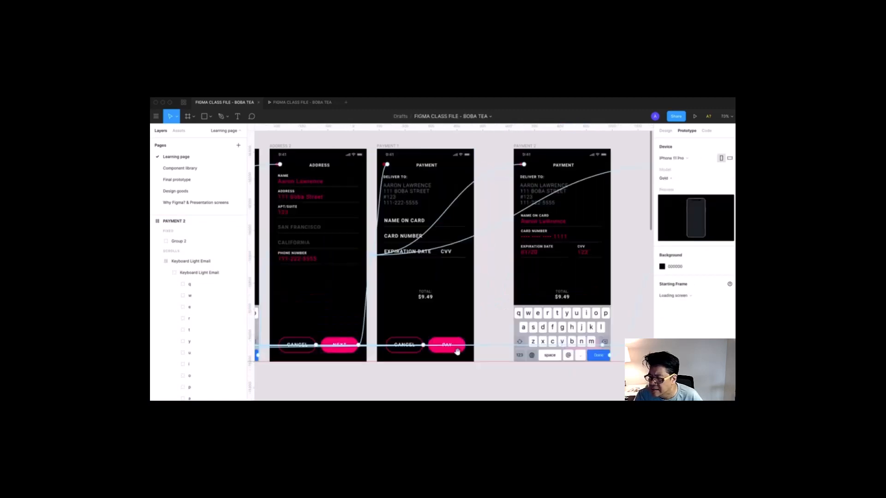
pyautogui.click(665, 131)
pyautogui.click(447, 345)
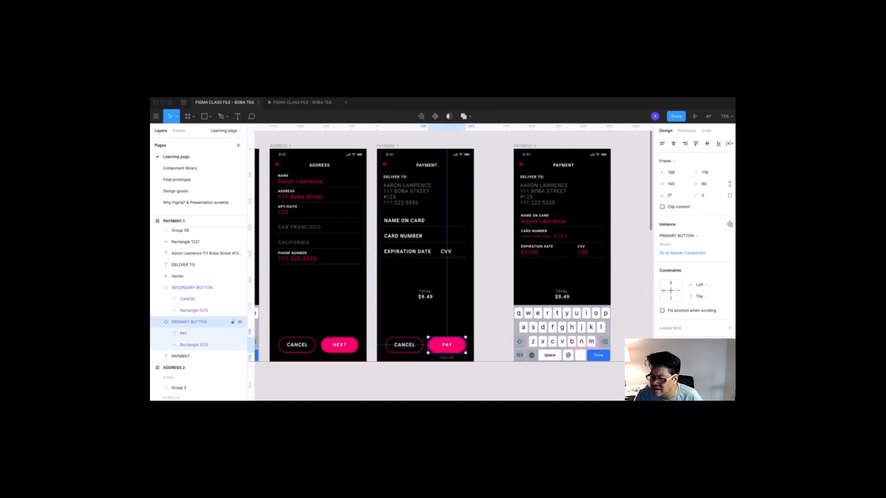
pyautogui.press('3')
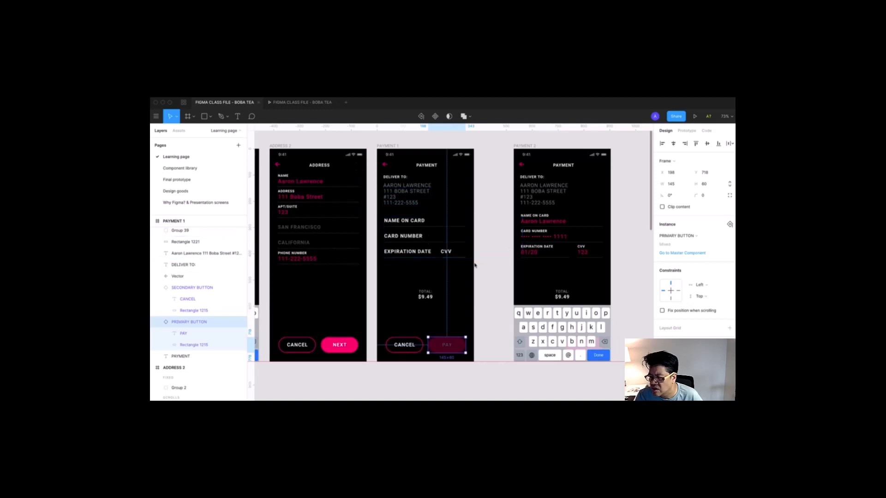
pyautogui.moveTo(475, 265); pyautogui.dragTo(457, 253)
pyautogui.press('space')
pyautogui.moveTo(539, 259); pyautogui.dragTo(362, 260)
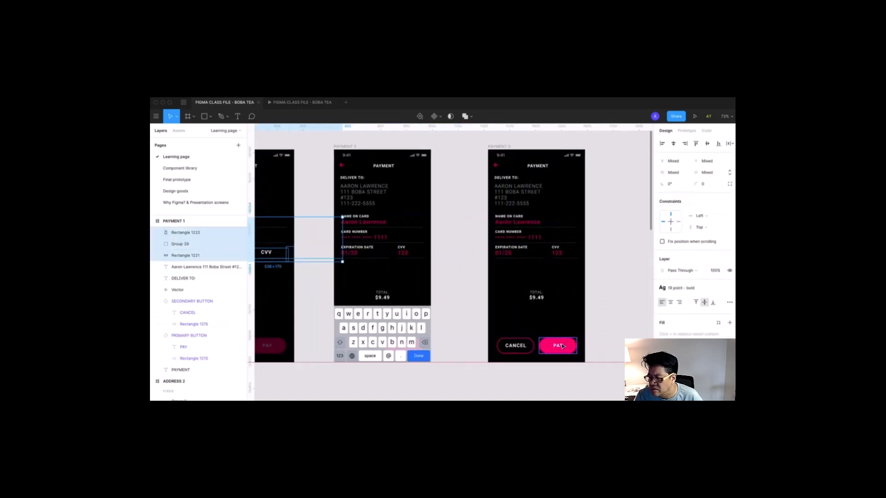
pyautogui.press('space')
pyautogui.moveTo(341, 302); pyautogui.dragTo(474, 302)
pyautogui.press('super+z')
pyautogui.press('super+z')
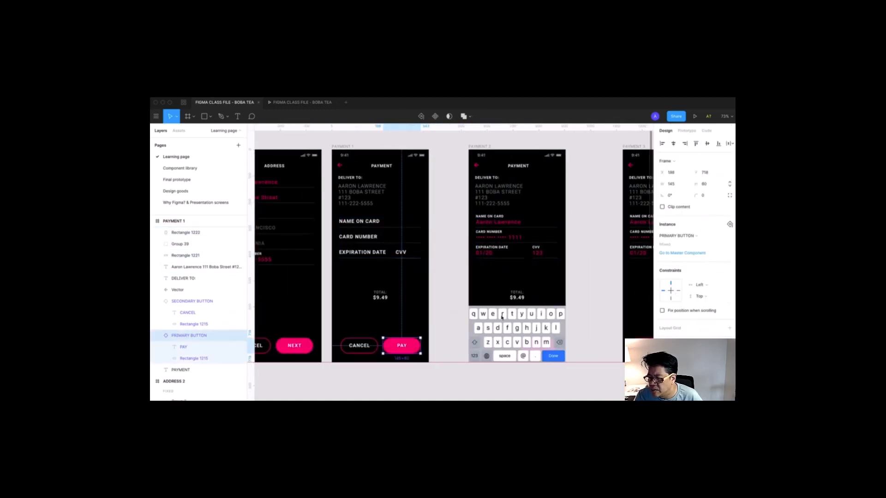
# - Apply the Action color pink stroke style to PAYMENT 1's NAME ON CARD underline
pyautogui.click(368, 231)
pyautogui.click(366, 227)
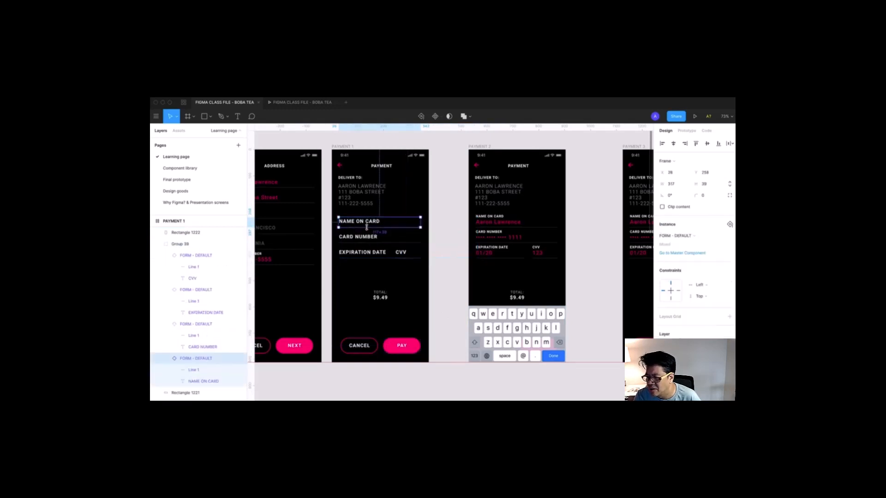
pyautogui.click(392, 226)
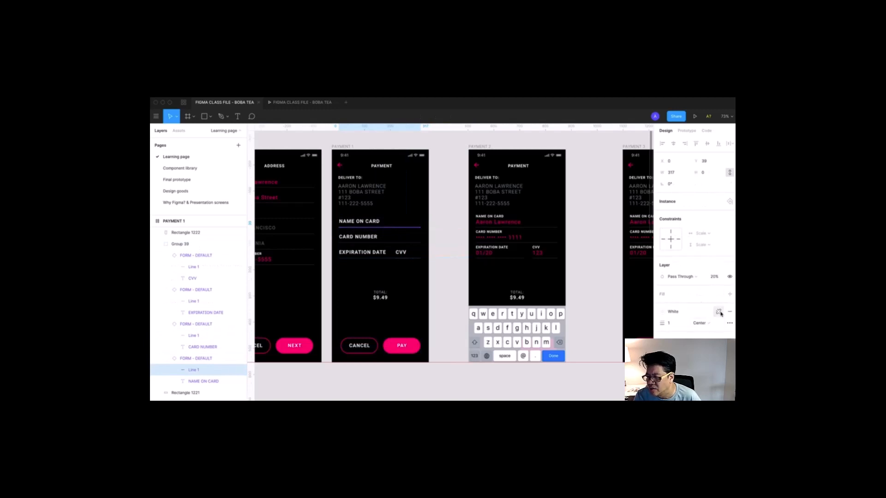
pyautogui.click(718, 311)
pyautogui.click(667, 304)
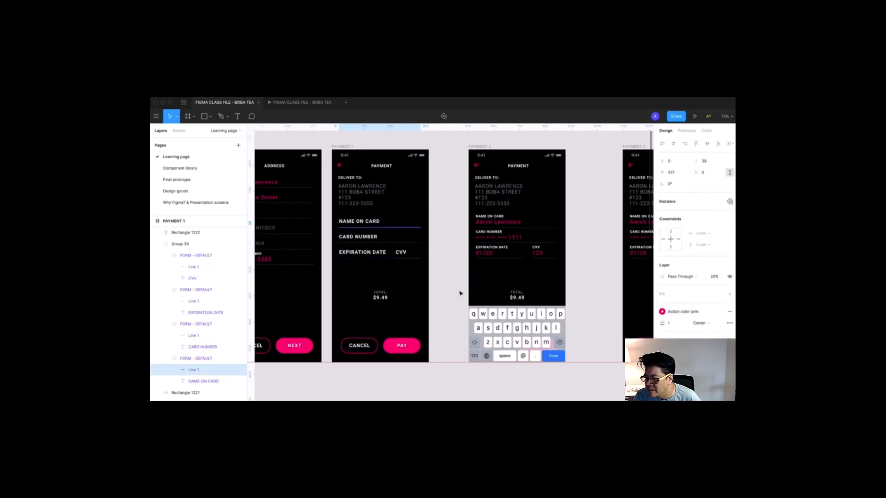
pyautogui.click(447, 298)
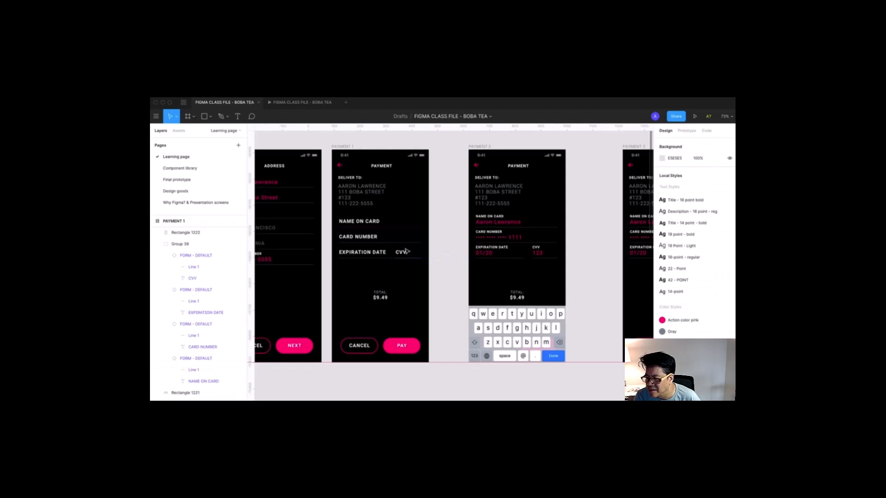
# - Raise the NAME ON CARD underline's layer opacity from 20% to 100%
pyautogui.press('z')
pyautogui.moveTo(329, 191); pyautogui.dragTo(478, 327)
pyautogui.press('space')
pyautogui.moveTo(487, 336); pyautogui.dragTo(512, 349)
pyautogui.click(464, 214)
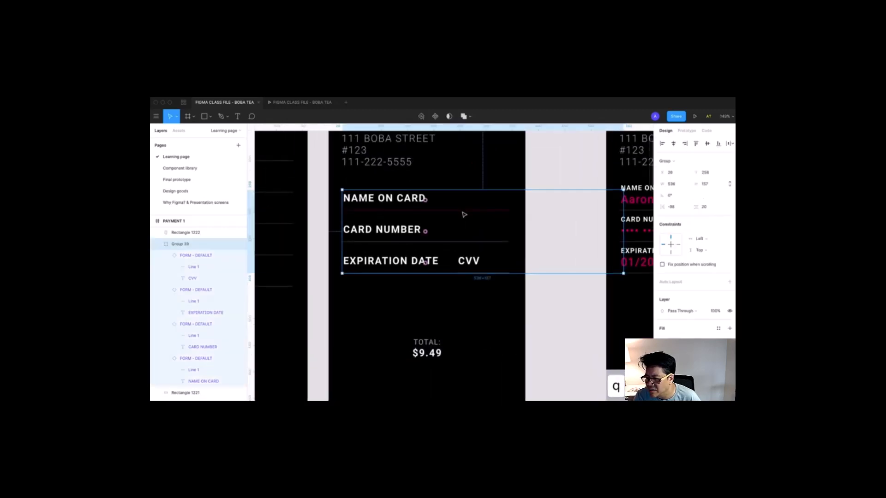
pyautogui.doubleClick(462, 212)
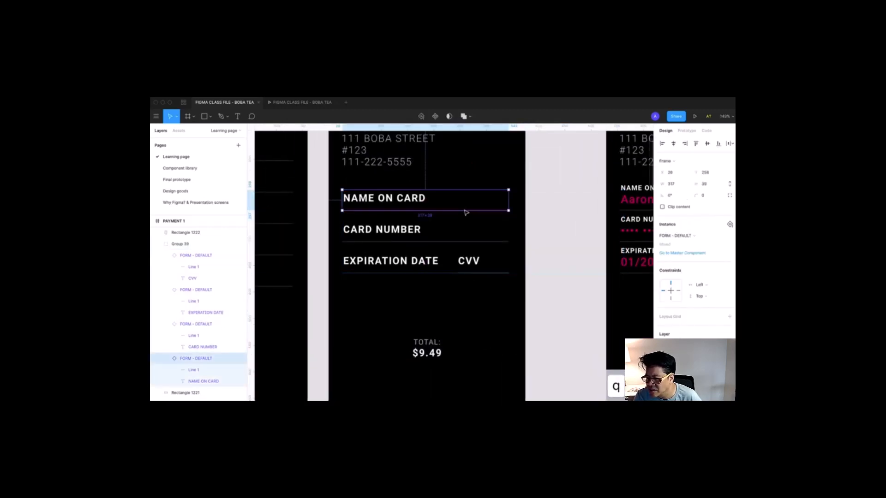
pyautogui.doubleClick(465, 210)
pyautogui.click(716, 277)
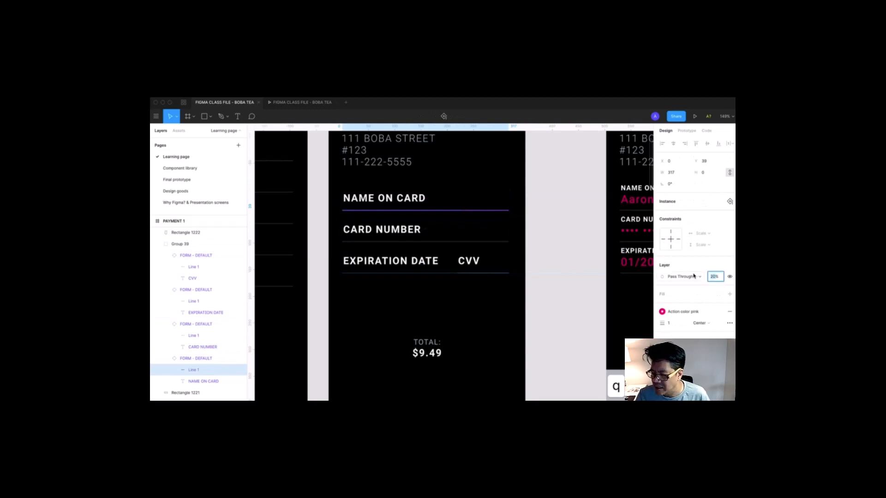
pyautogui.write('100')
pyautogui.press('Tab')
pyautogui.click(557, 285)
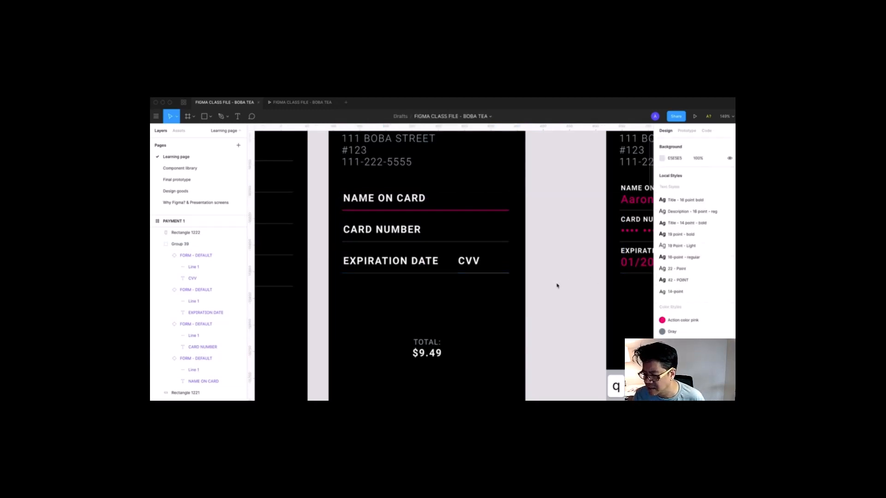
# - Undo the underline's latest colour change
pyautogui.hotkey('shift', '0')
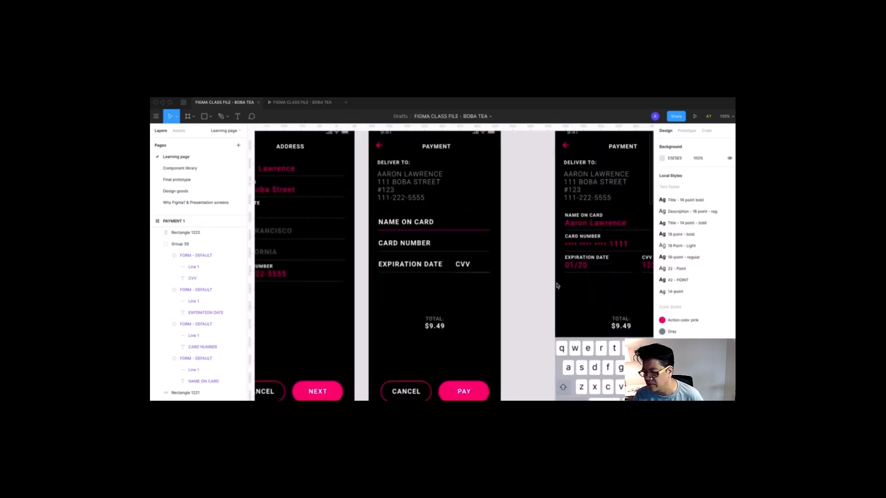
pyautogui.press('-')
pyautogui.press('super+z')
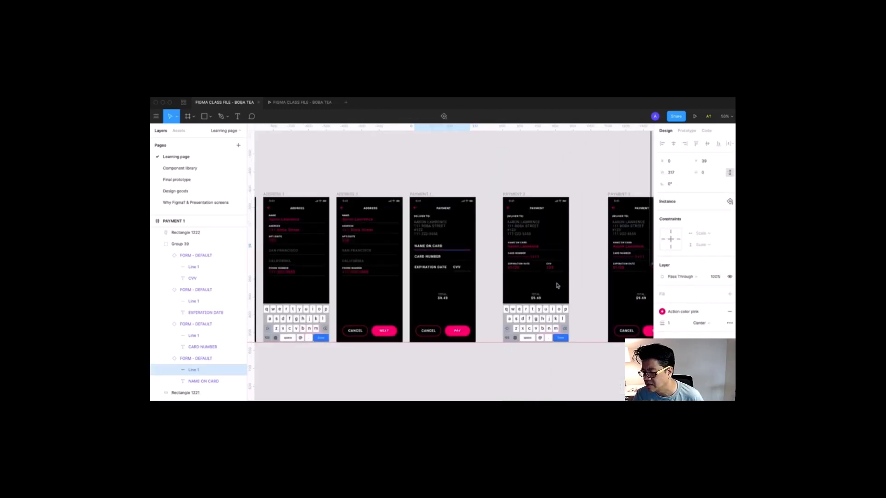
# - Undo the remaining stroke edits so the NAME ON CARD underline matches the other fields
pyautogui.moveTo(548, 283); pyautogui.dragTo(474, 280)
pyautogui.click(511, 389)
pyautogui.press('z')
pyautogui.moveTo(285, 173)
pyautogui.mouseDown()
pyautogui.moveTo(439, 296)
pyautogui.moveTo(500, 332)
pyautogui.mouseUp()
pyautogui.press('super+z')
pyautogui.press('super+z')
pyautogui.press('super+z')
pyautogui.moveTo(495, 289); pyautogui.dragTo(461, 273)
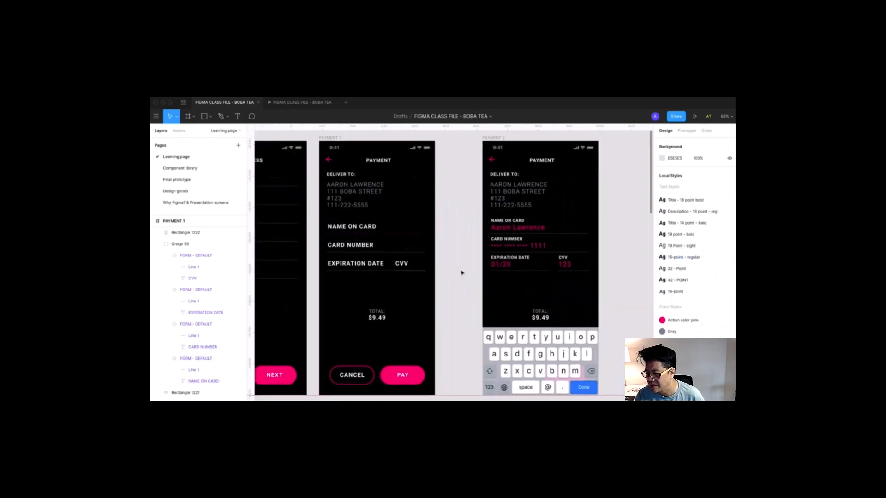
pyautogui.doubleClick(374, 226)
pyautogui.scroll(5, 330, 212)
pyautogui.click(558, 314)
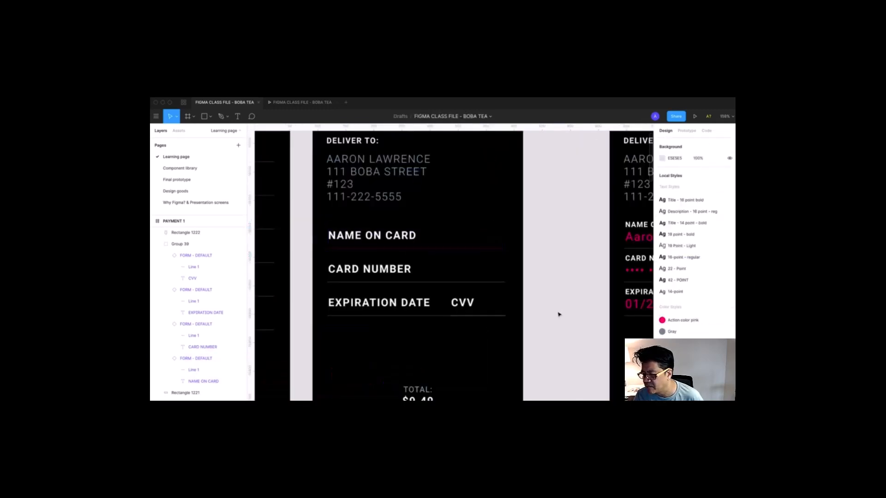
pyautogui.click(558, 312)
pyautogui.click(558, 316)
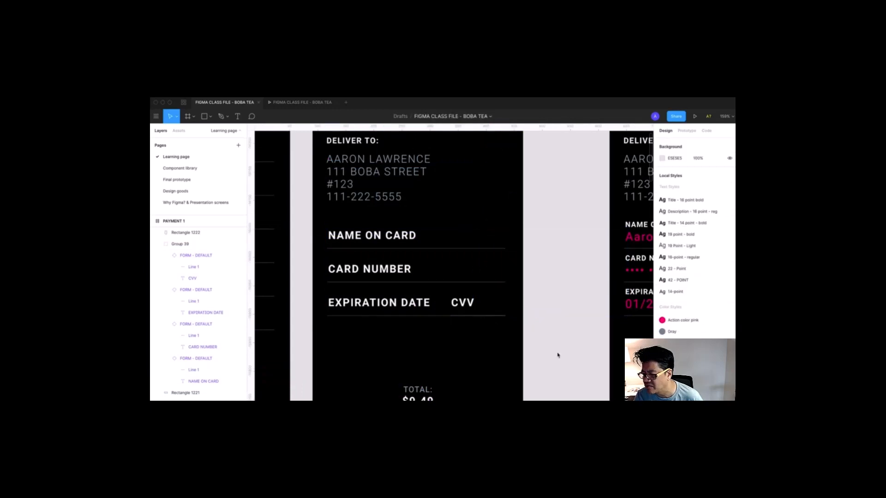
# - Drag PAYMENT 2 and PAYMENT 3 left, closer to PAYMENT 1
pyautogui.scroll(-10, 557, 355)
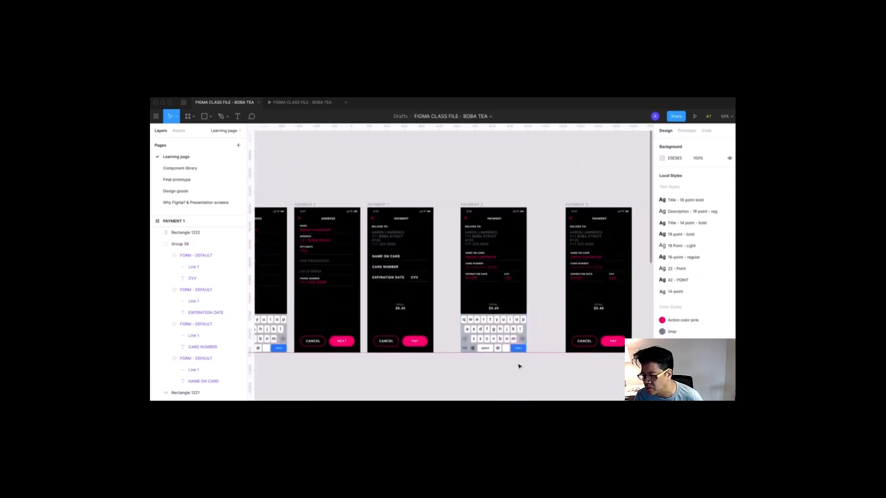
pyautogui.moveTo(518, 364); pyautogui.dragTo(505, 364)
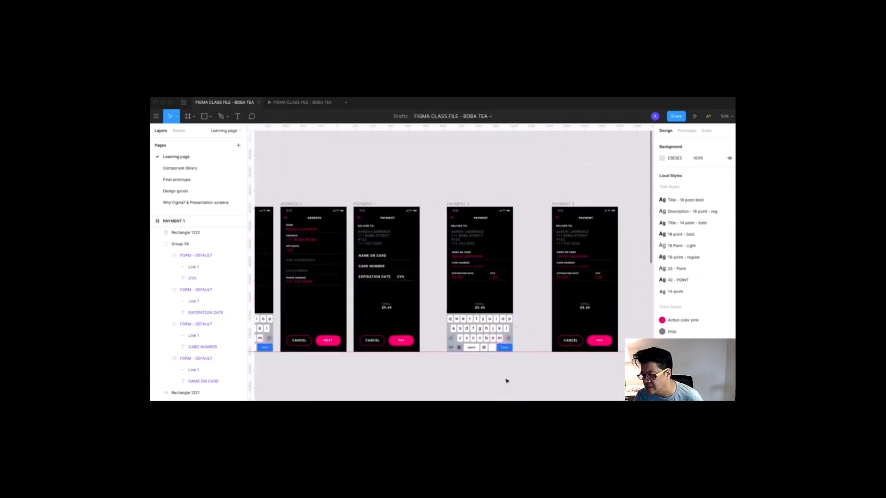
pyautogui.press('z')
pyautogui.moveTo(366, 182); pyautogui.dragTo(561, 408)
pyautogui.moveTo(452, 175); pyautogui.dragTo(440, 178)
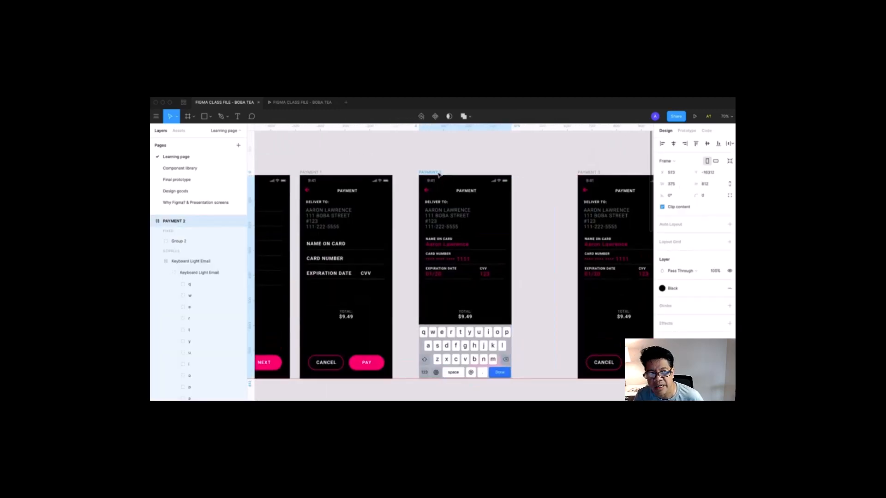